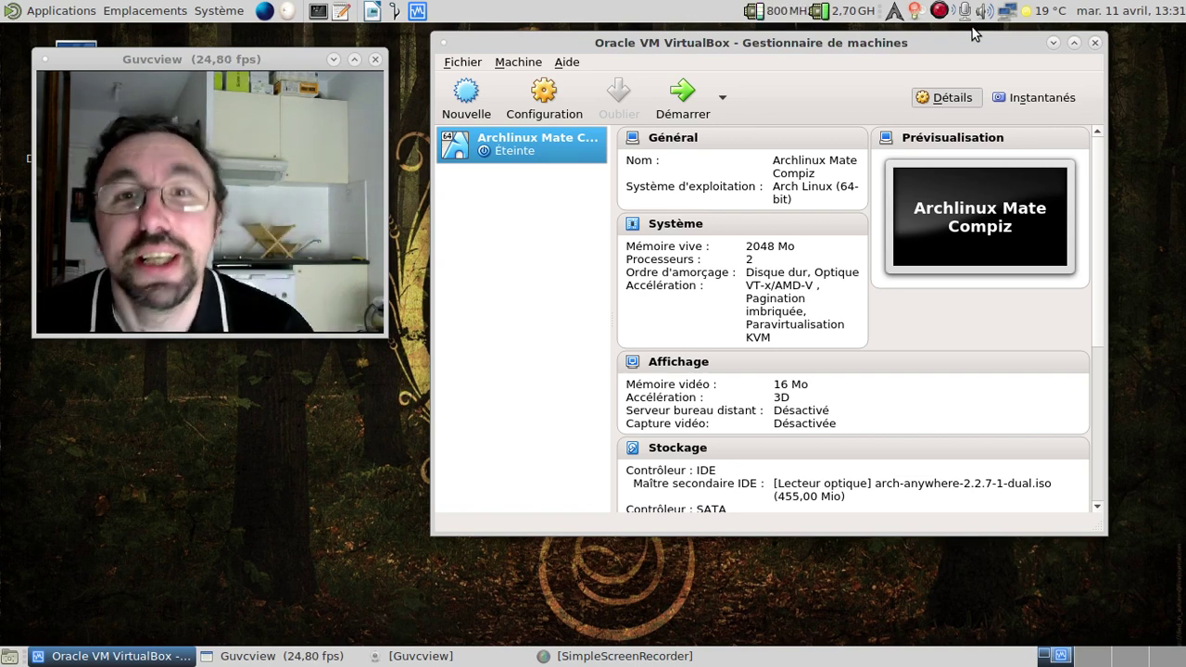
Step: Launch the Archlinux Mate Compiz virtual machine from the VirtualBox manager
click(679, 96)
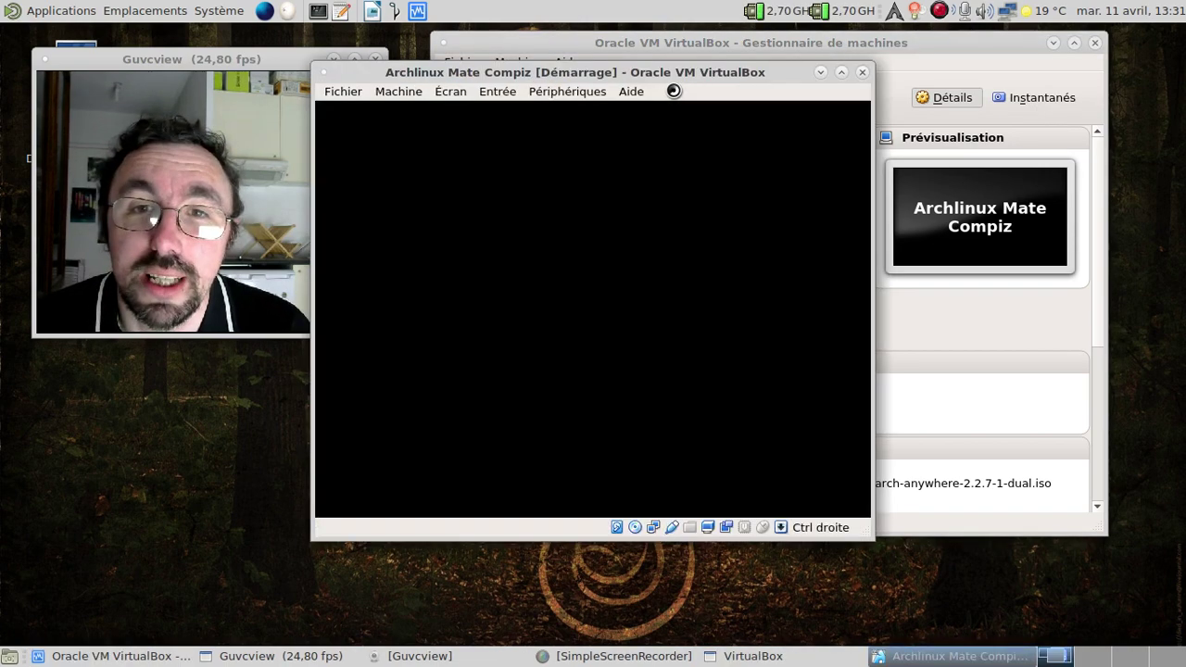
Step: Boot the Arch Linux GRUB entry and switch the guest window to full screen
click(1056, 42)
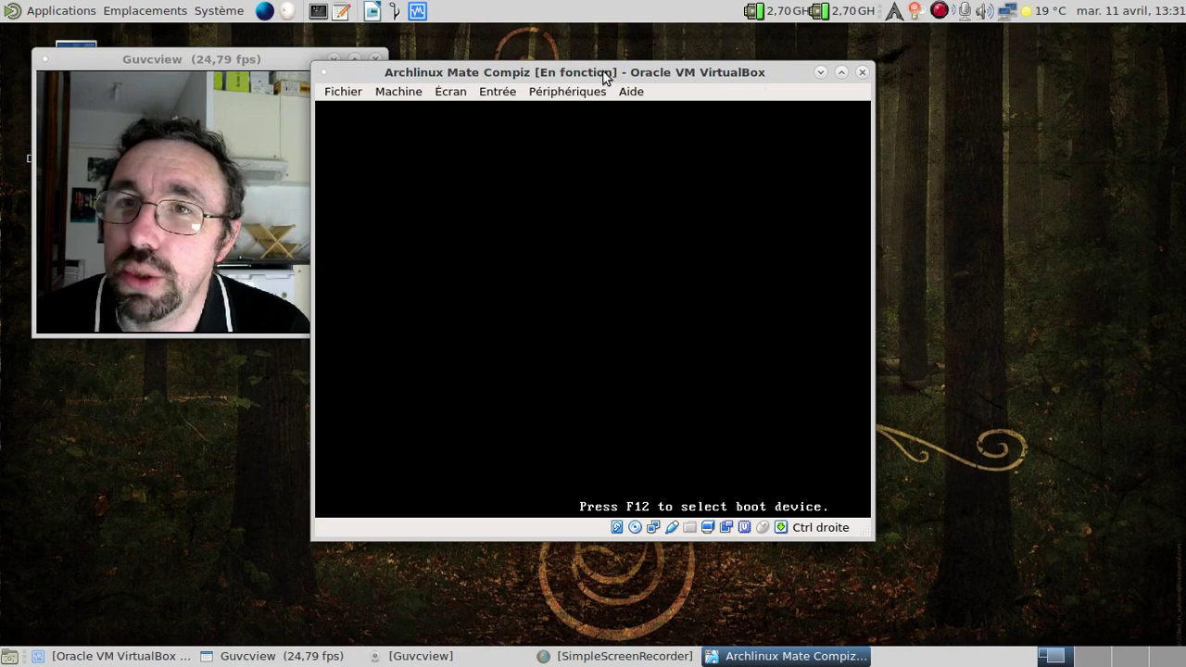
drag(604, 72, 728, 47)
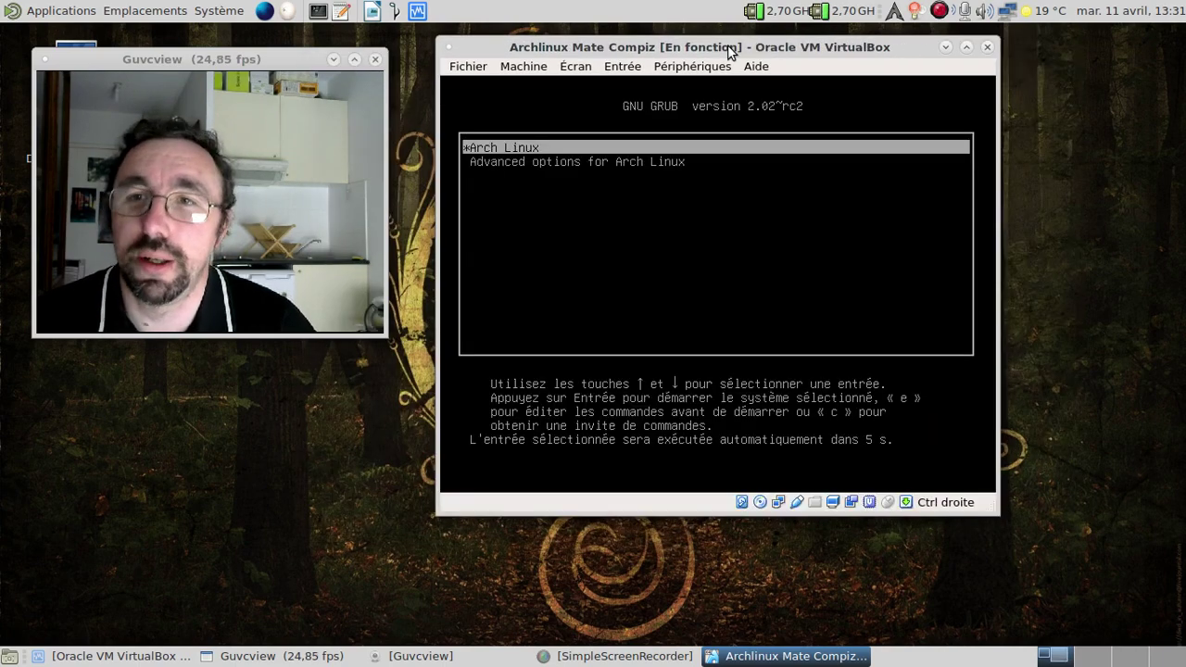
key(Return)
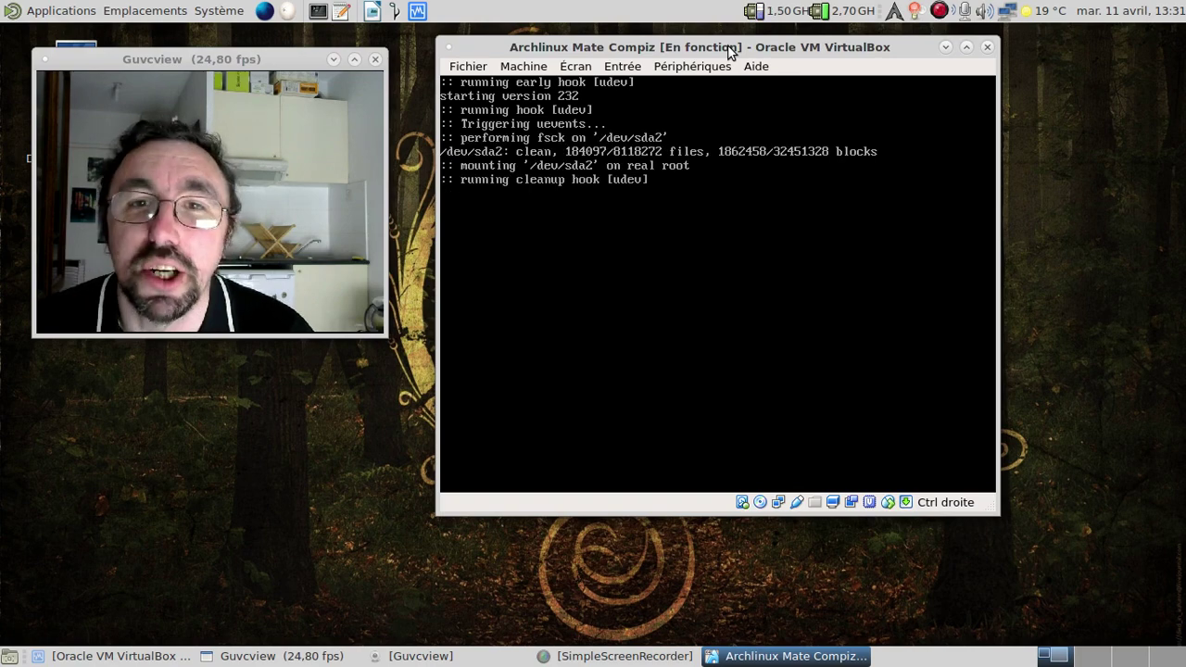
key(Control_R+f)
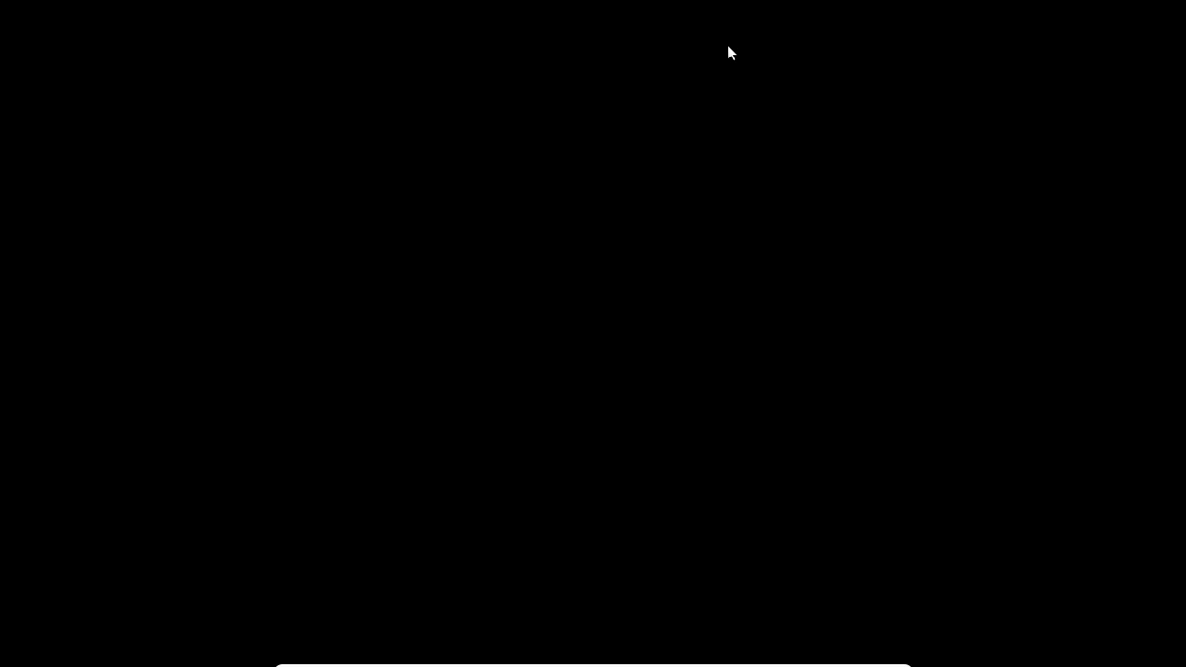
Step: Log into the guest with the user password and dismiss the connection notification
text(•••••)
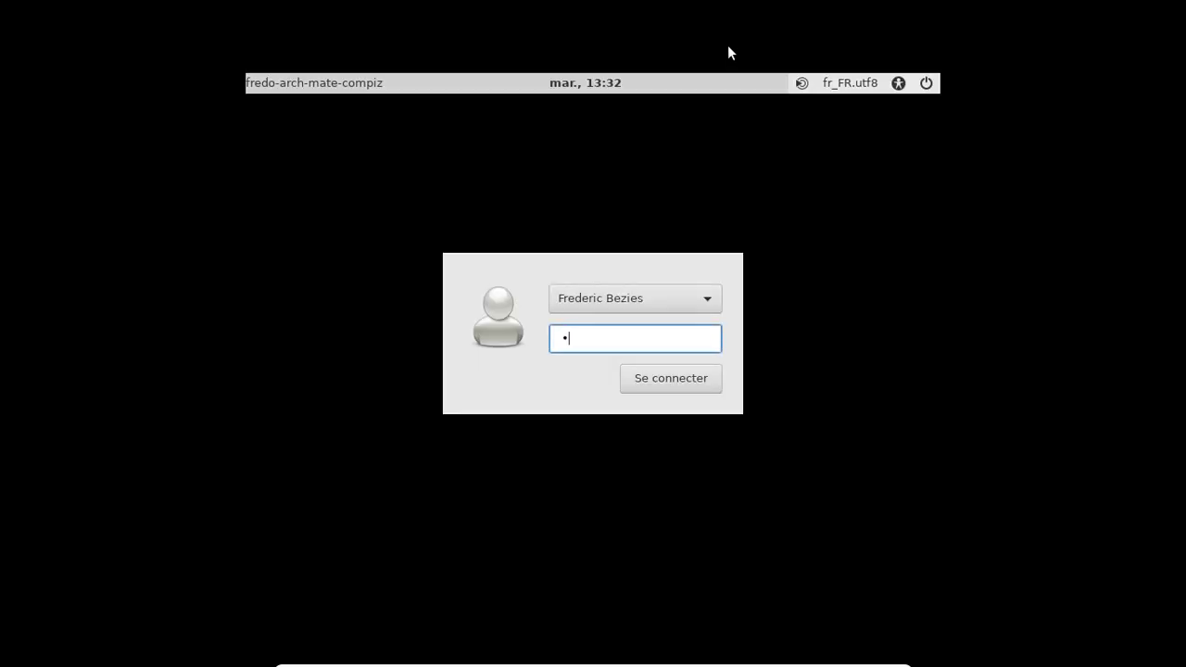
text(•••)
key(Return)
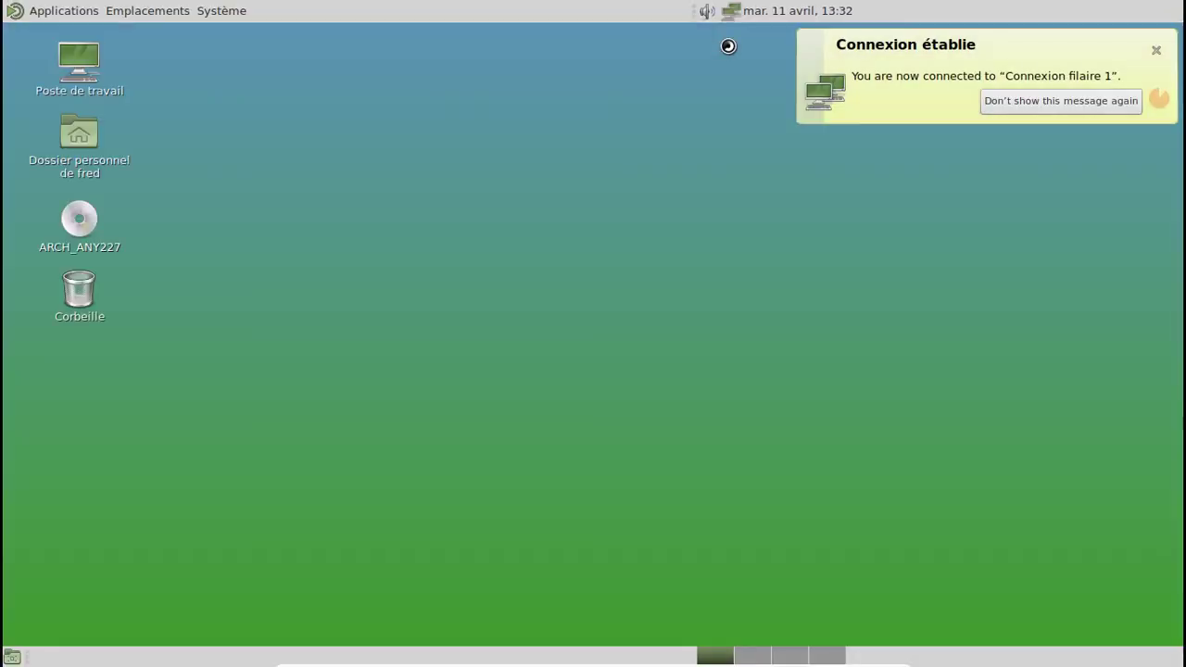
click(1155, 50)
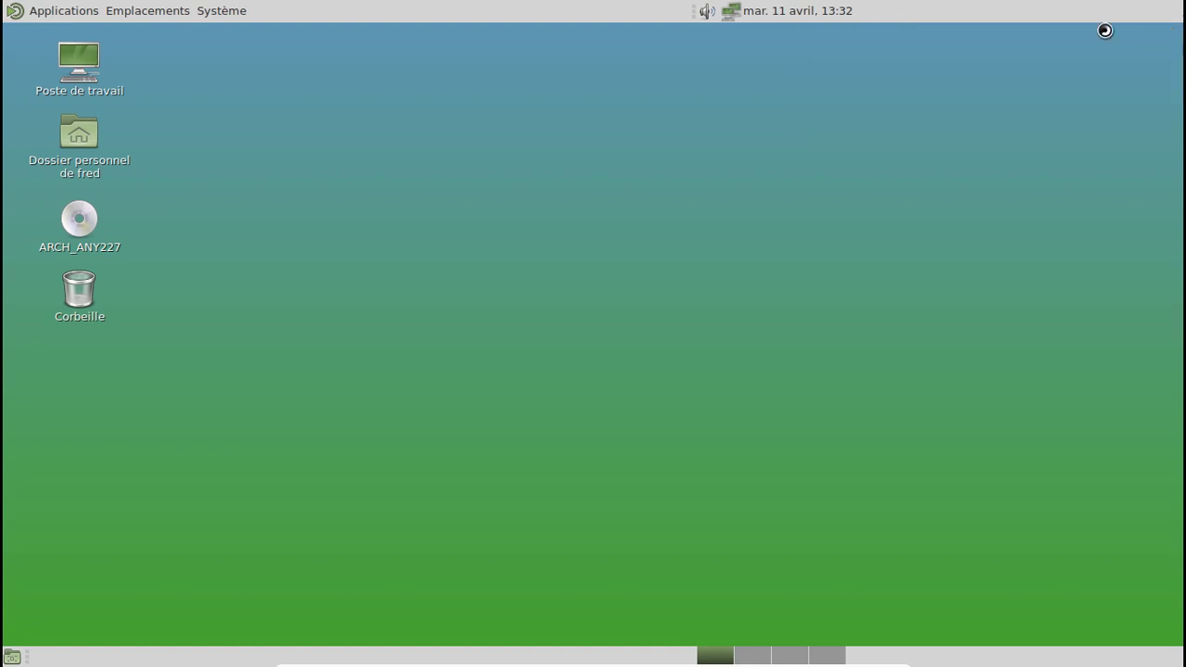
Step: Log out via Système > Fermer la session and log back in with the password
click(244, 10)
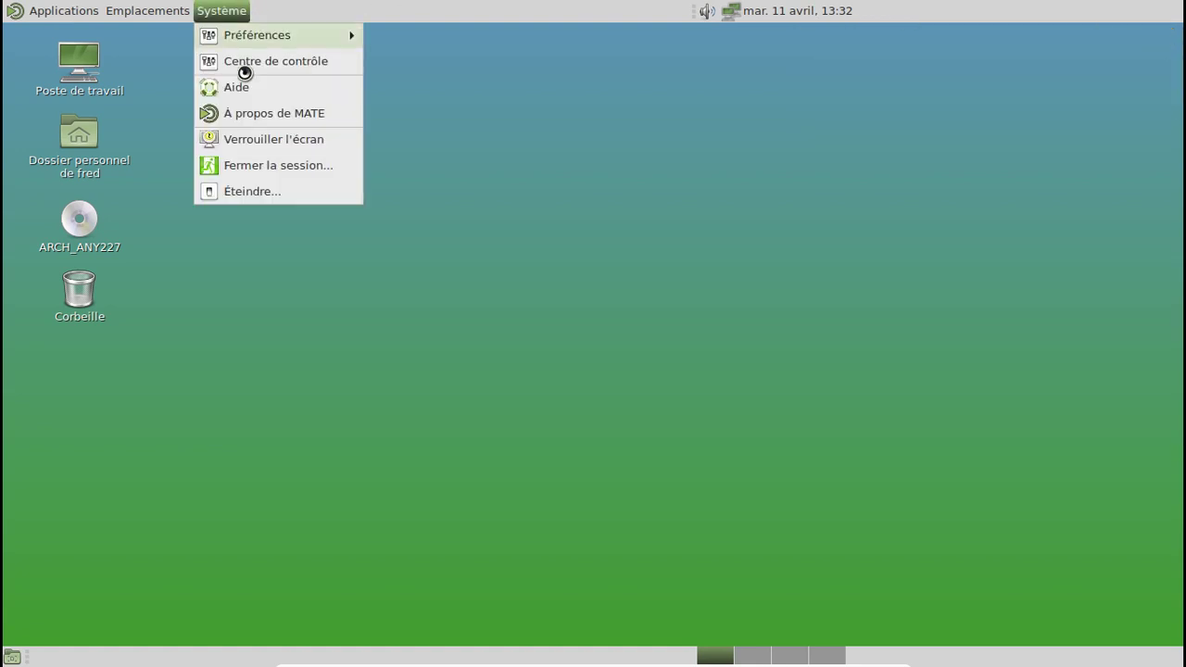
click(285, 165)
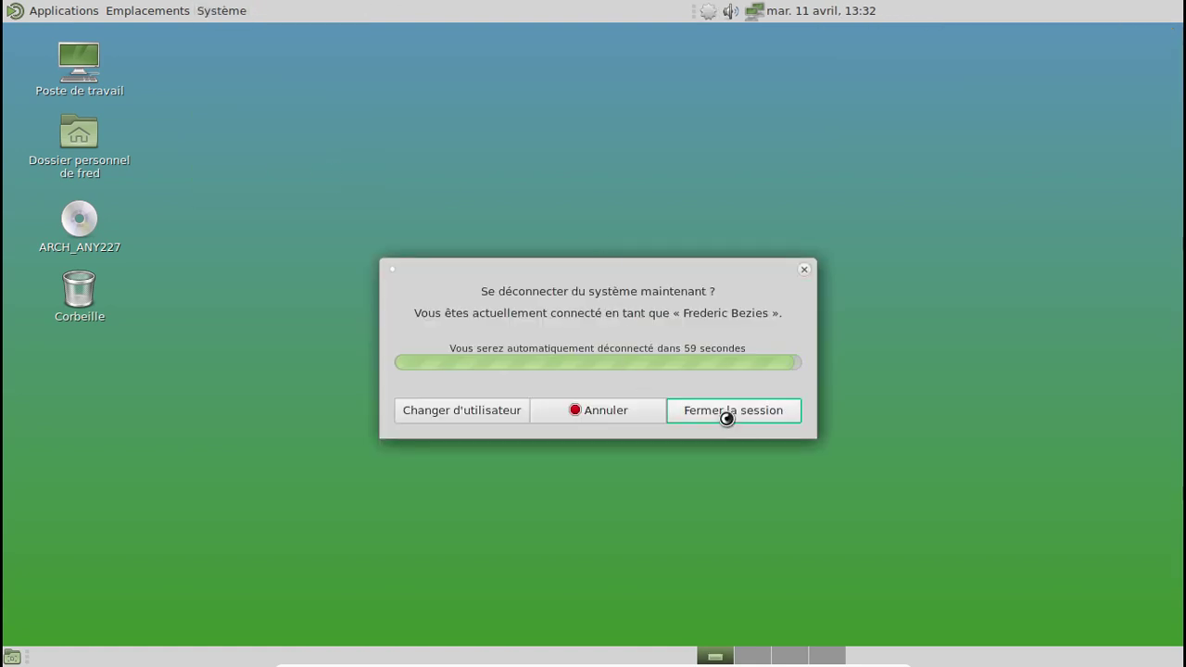
click(729, 418)
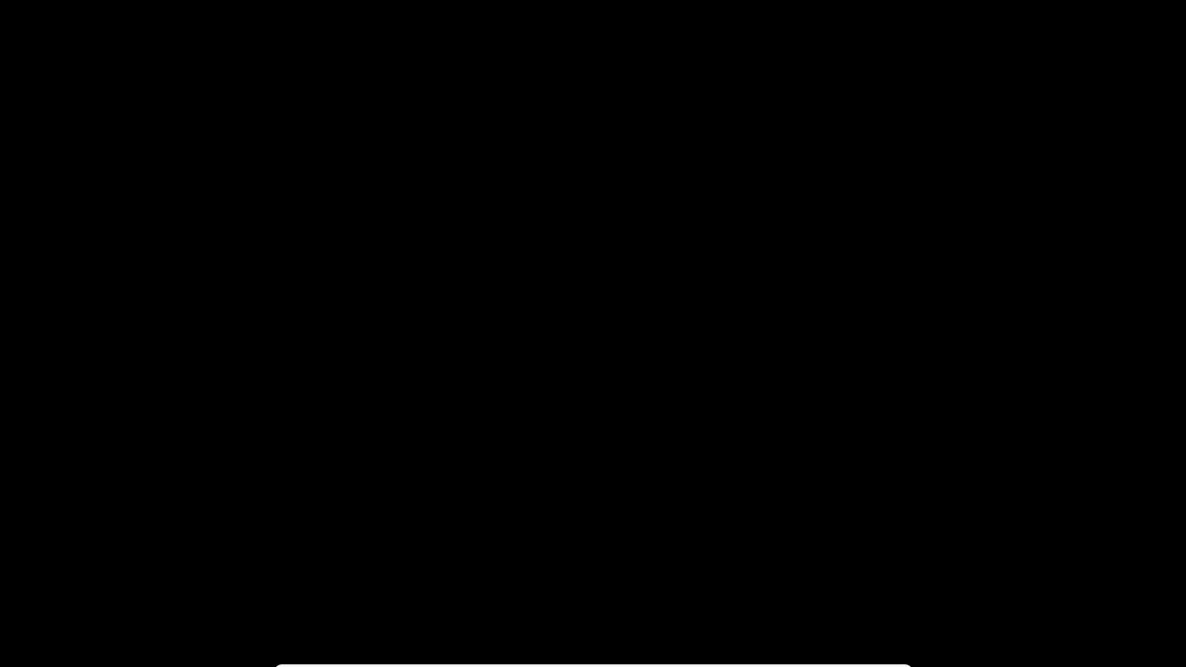
text(****)
key(BackSpace)
key(BackSpace)
key(BackSpace)
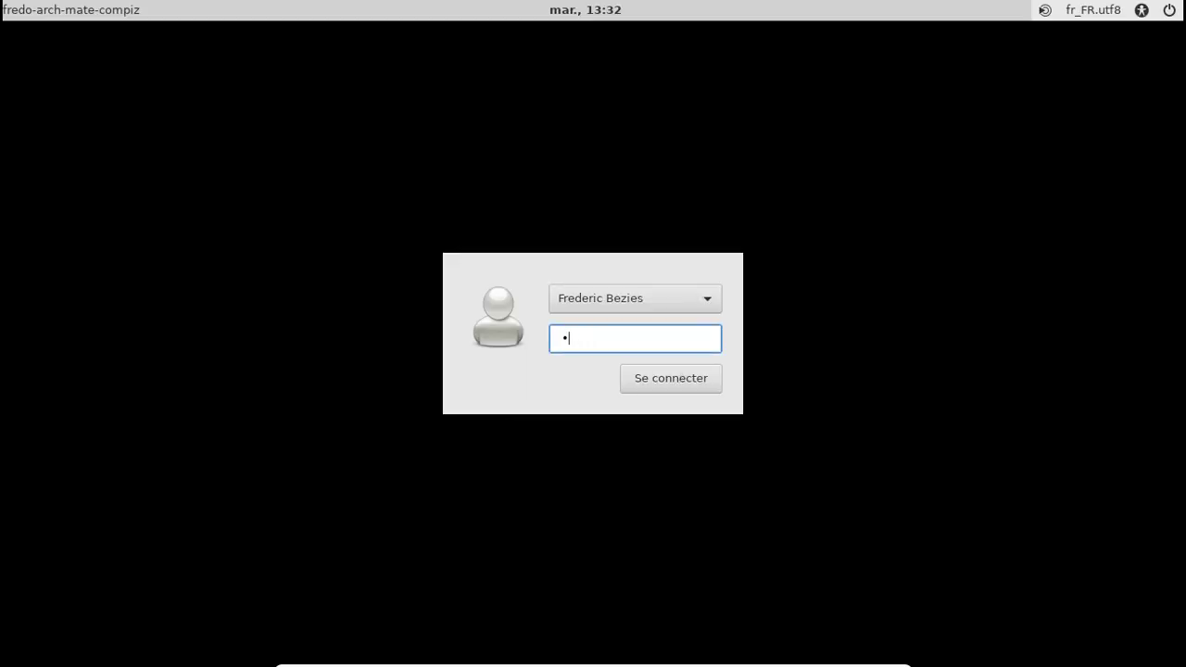
text(*******)
key(Return)
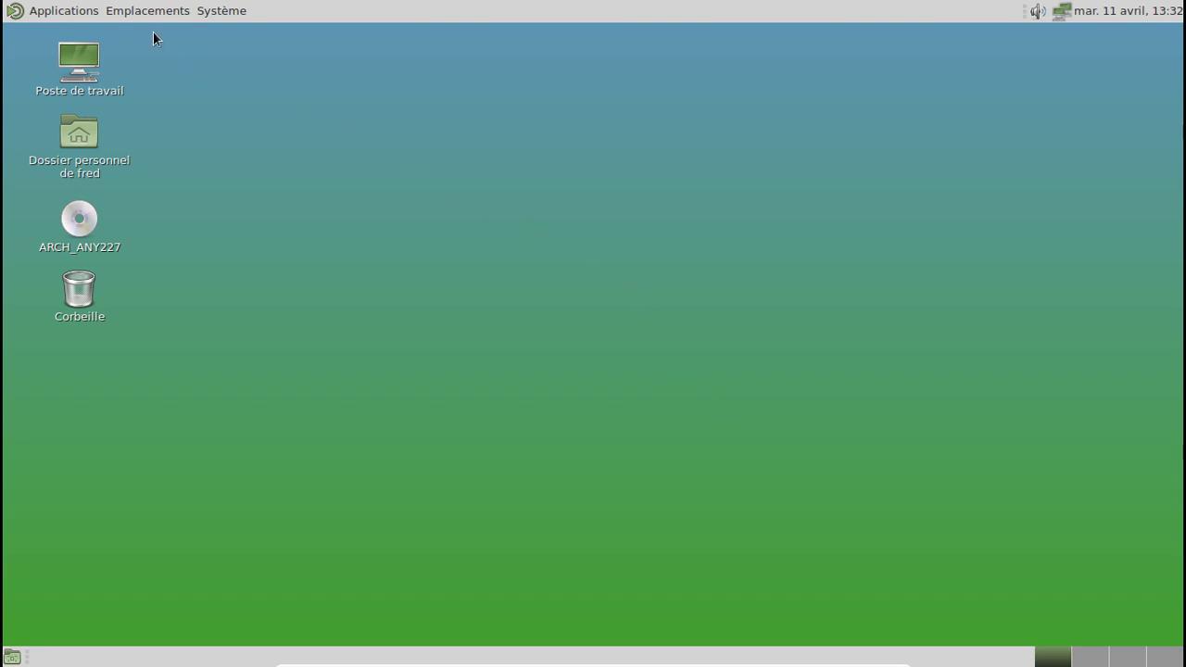
click(71, 10)
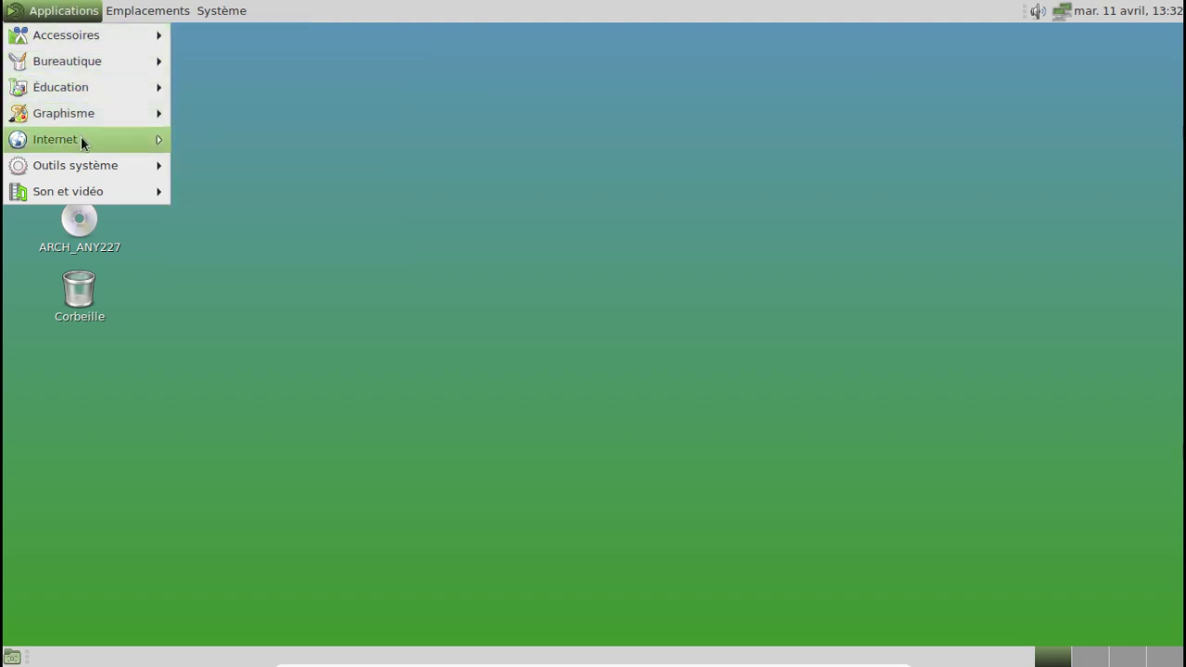
mouse_move(84, 164)
click(353, 168)
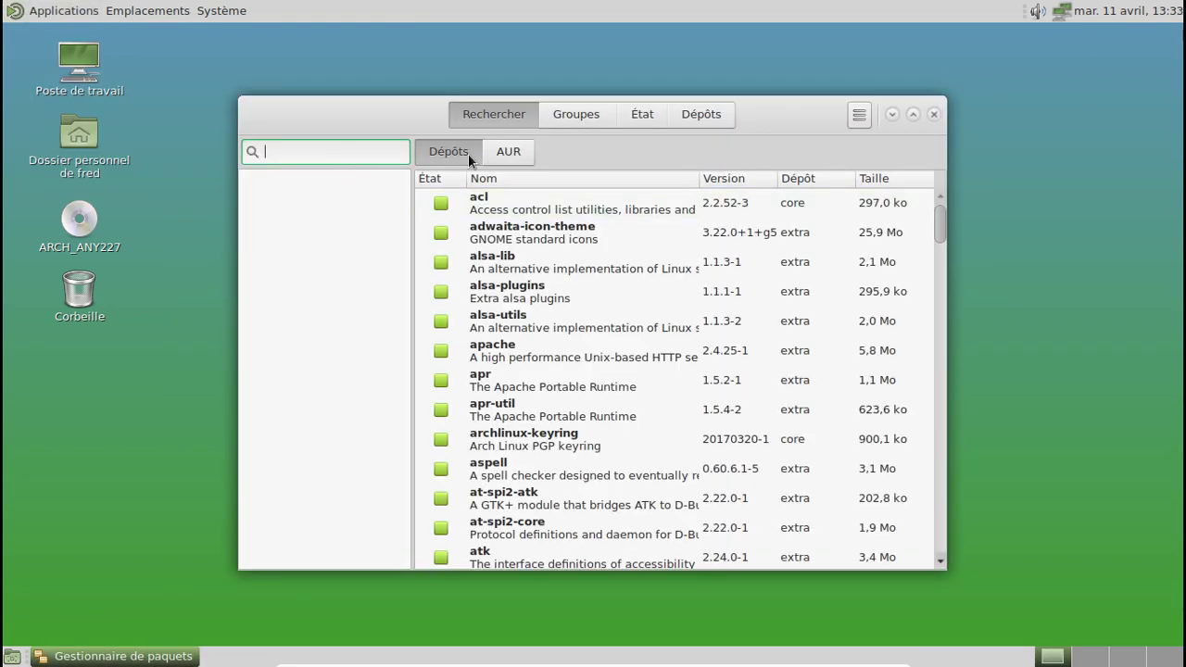
click(522, 152)
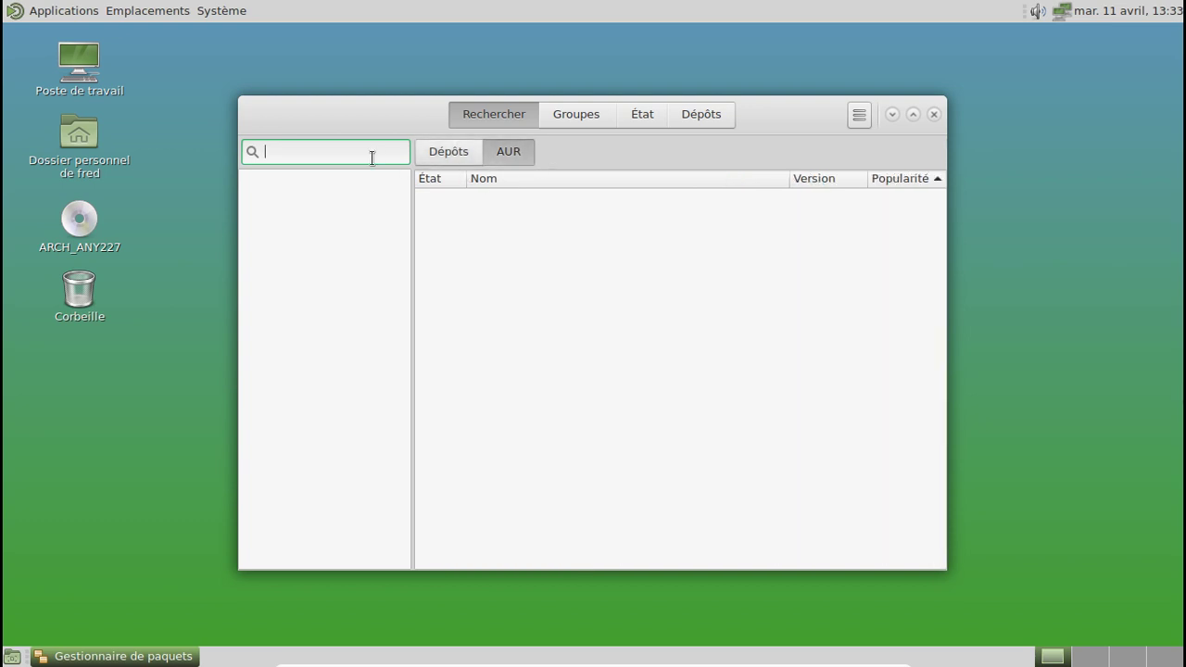
text(compiz)
key(Return)
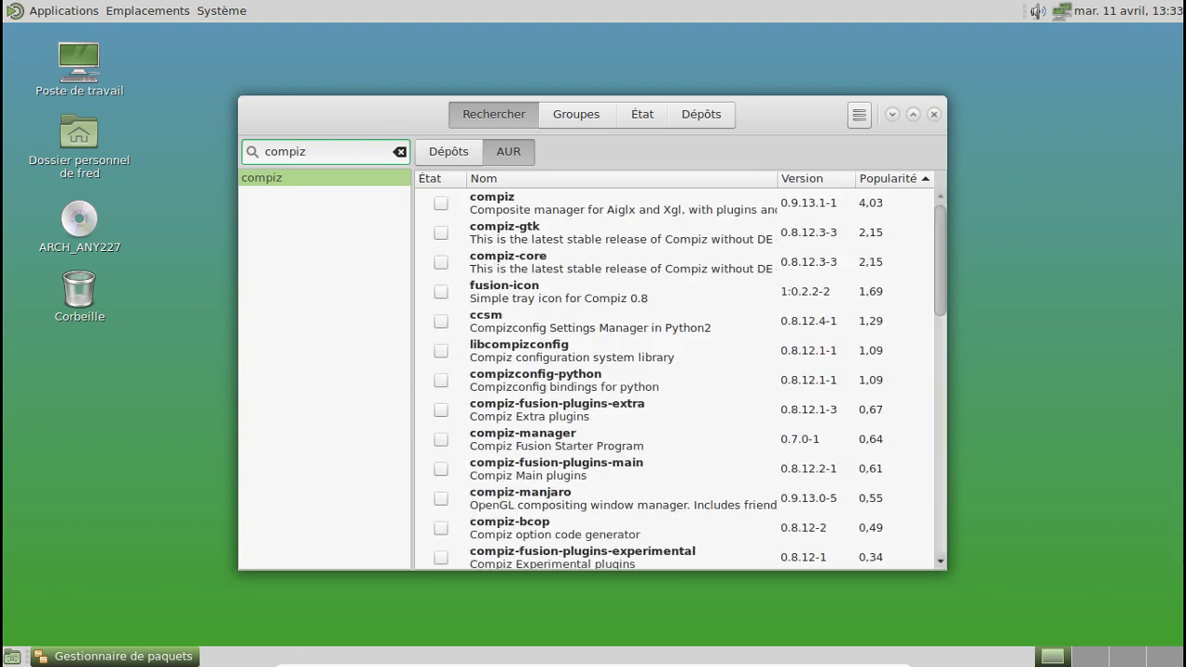
click(442, 292)
click(441, 202)
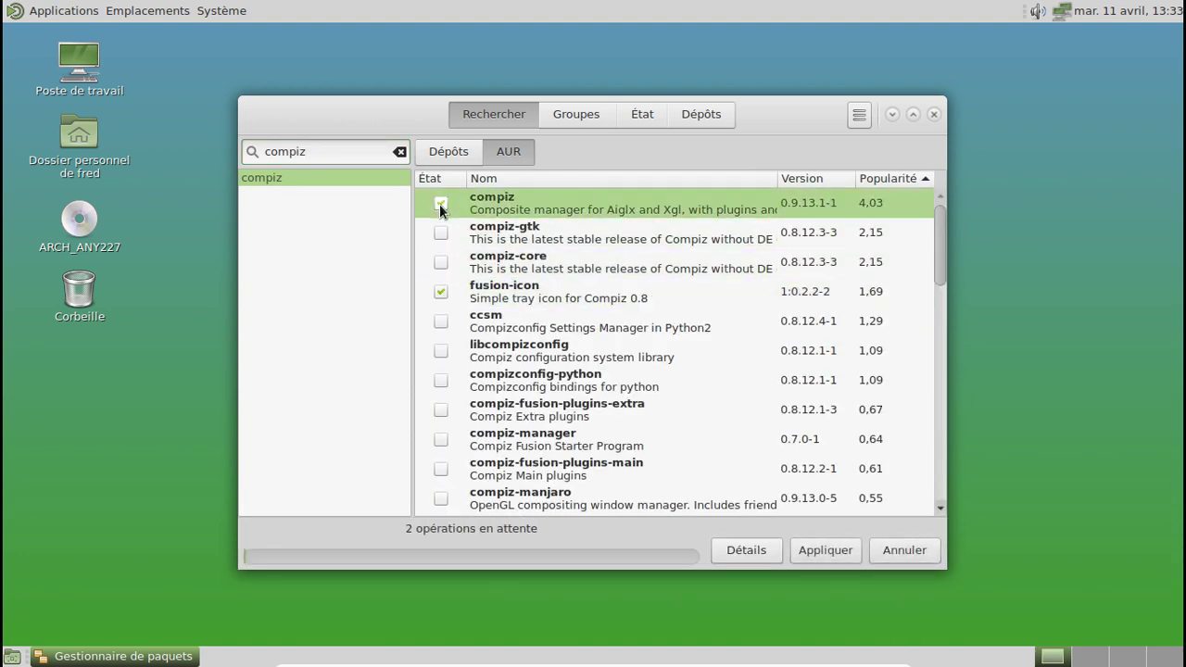
scroll(688, 313, down, 3)
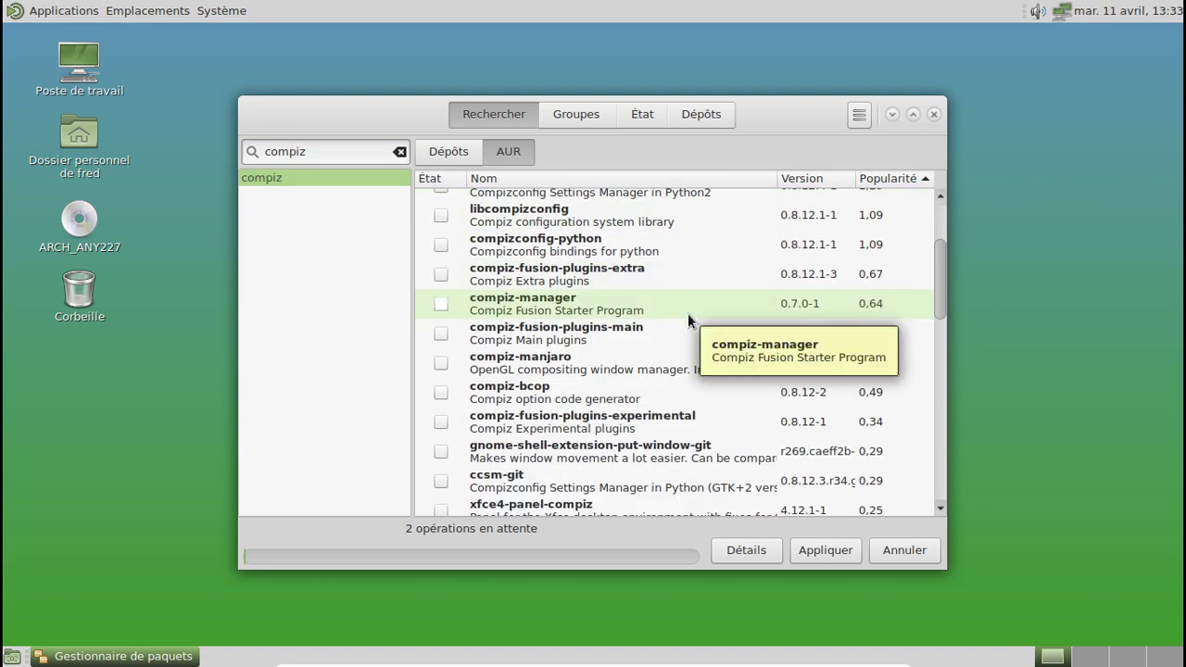
click(441, 304)
scroll(653, 316, down, 5)
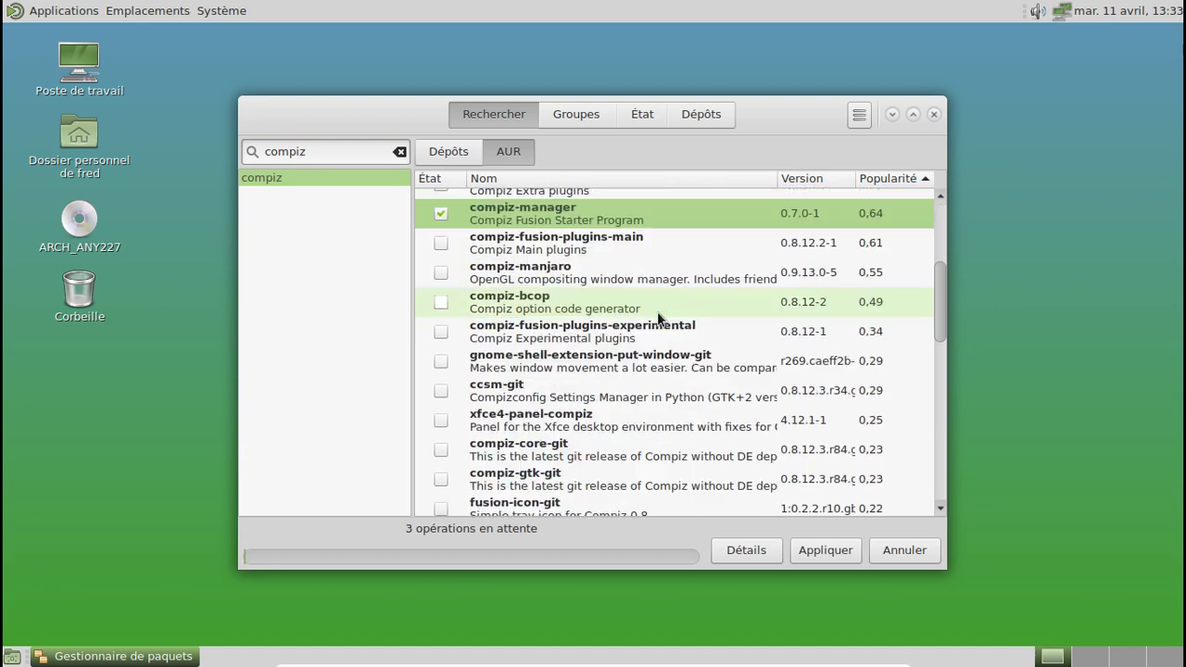
scroll(658, 315, down, 3)
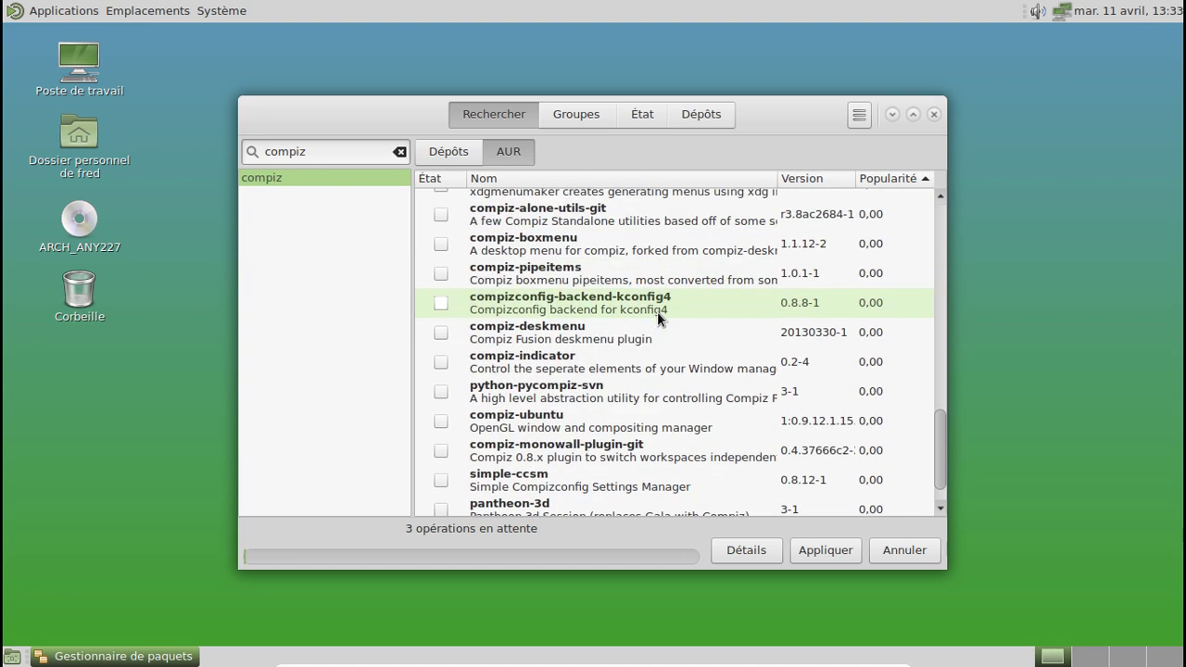
scroll(658, 315, up, 5)
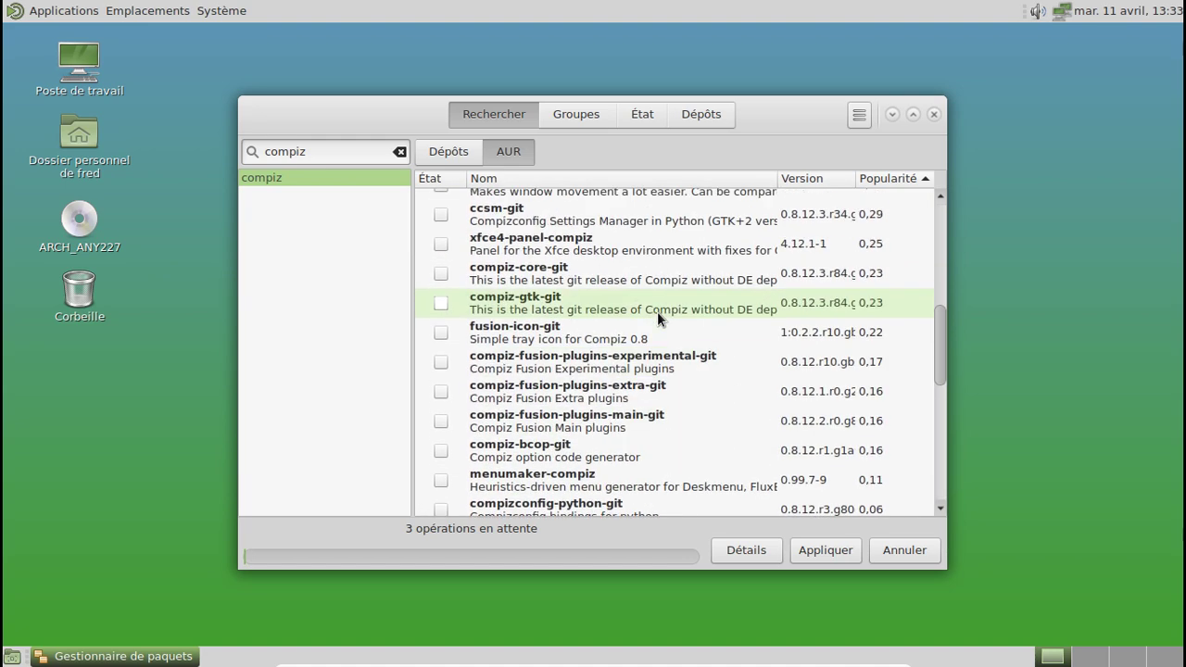
scroll(657, 311, up, 4)
scroll(657, 312, up, 1)
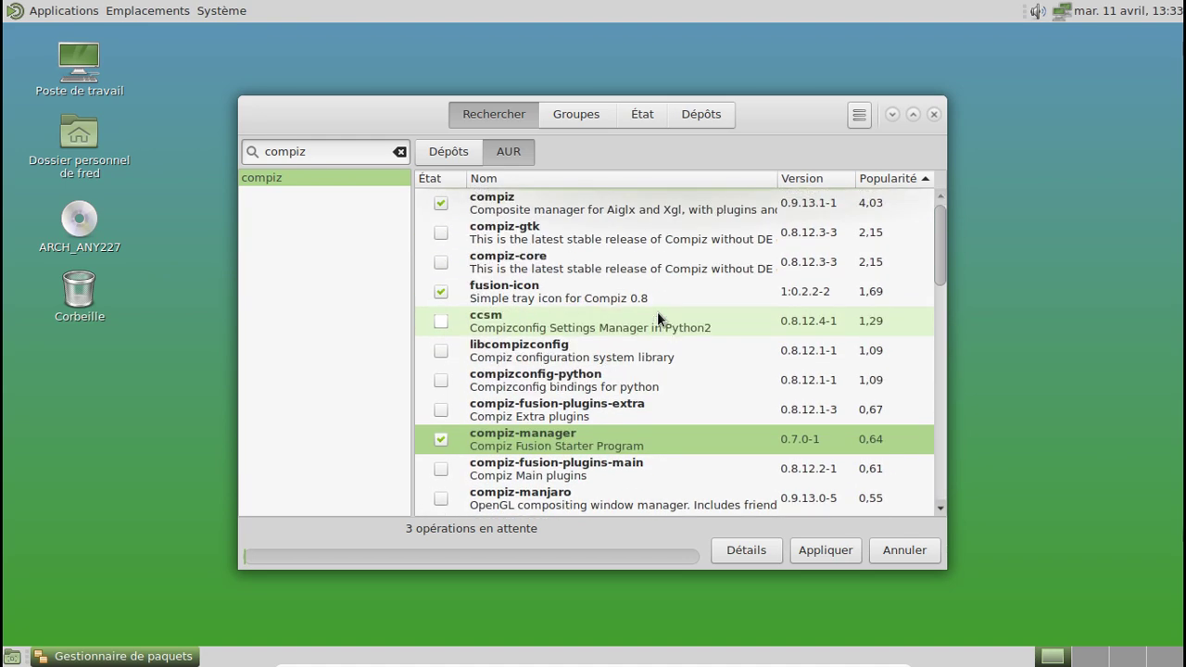
drag(342, 154, 255, 154)
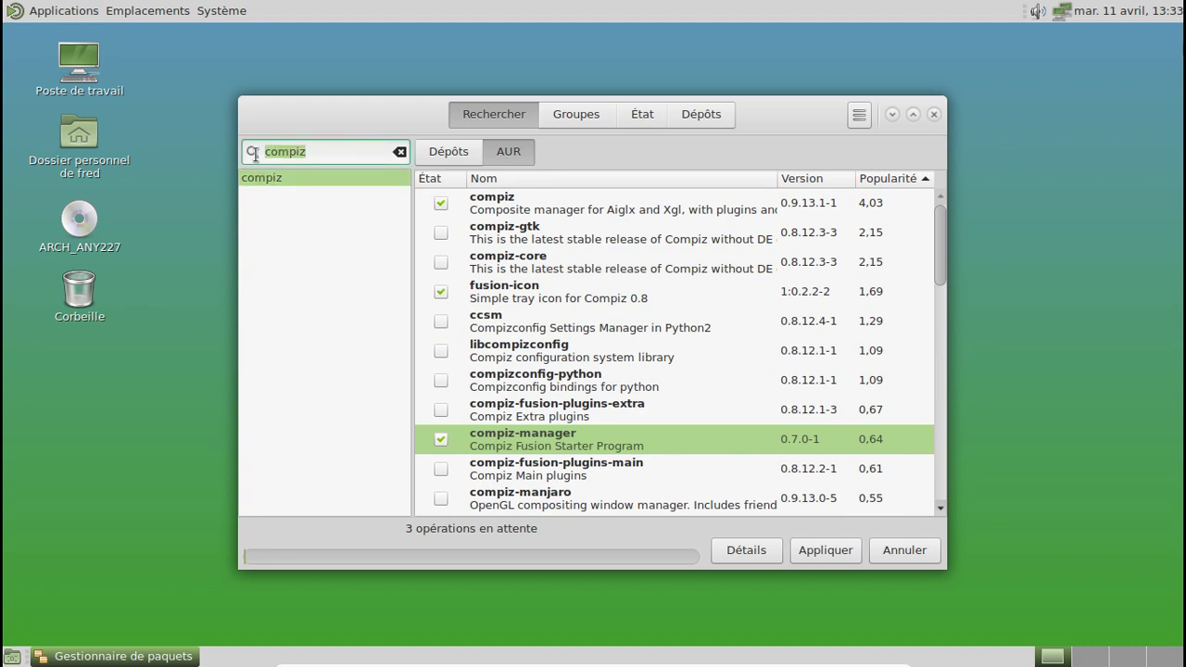
text(emerald)
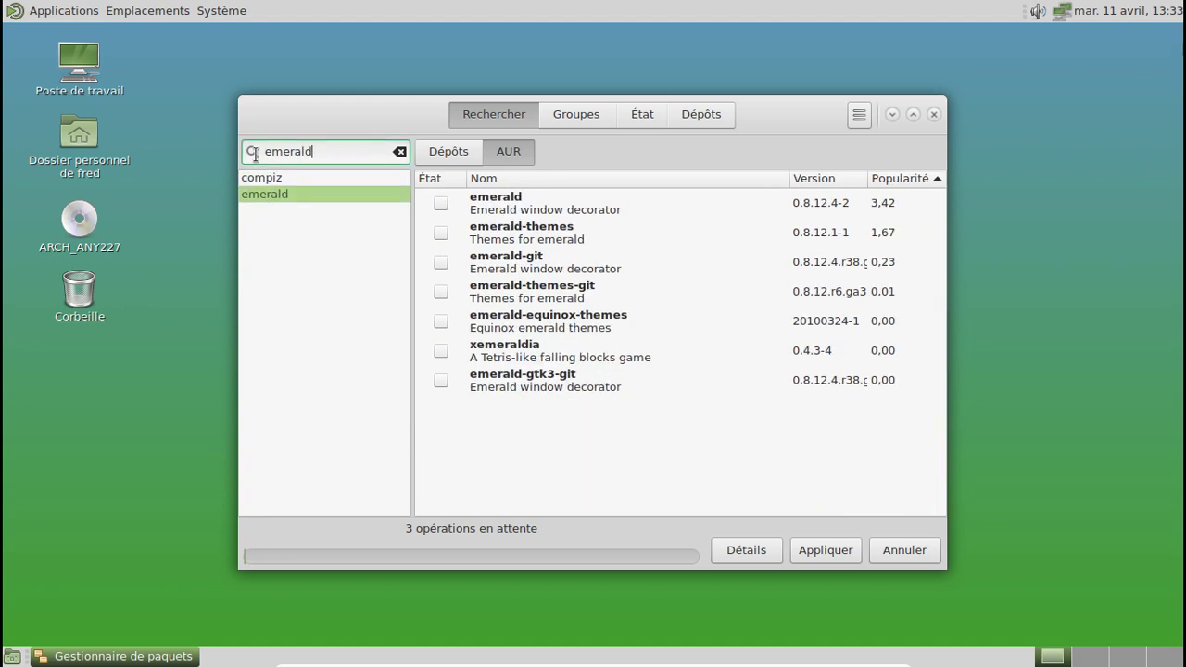
click(440, 202)
click(438, 233)
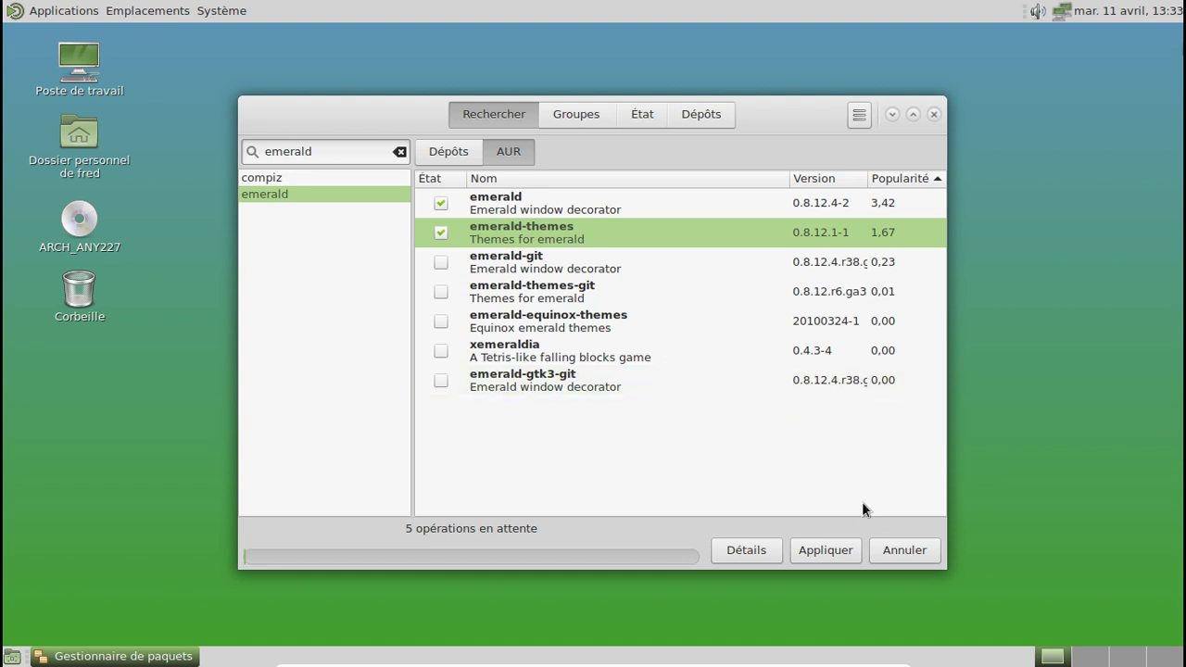
click(904, 550)
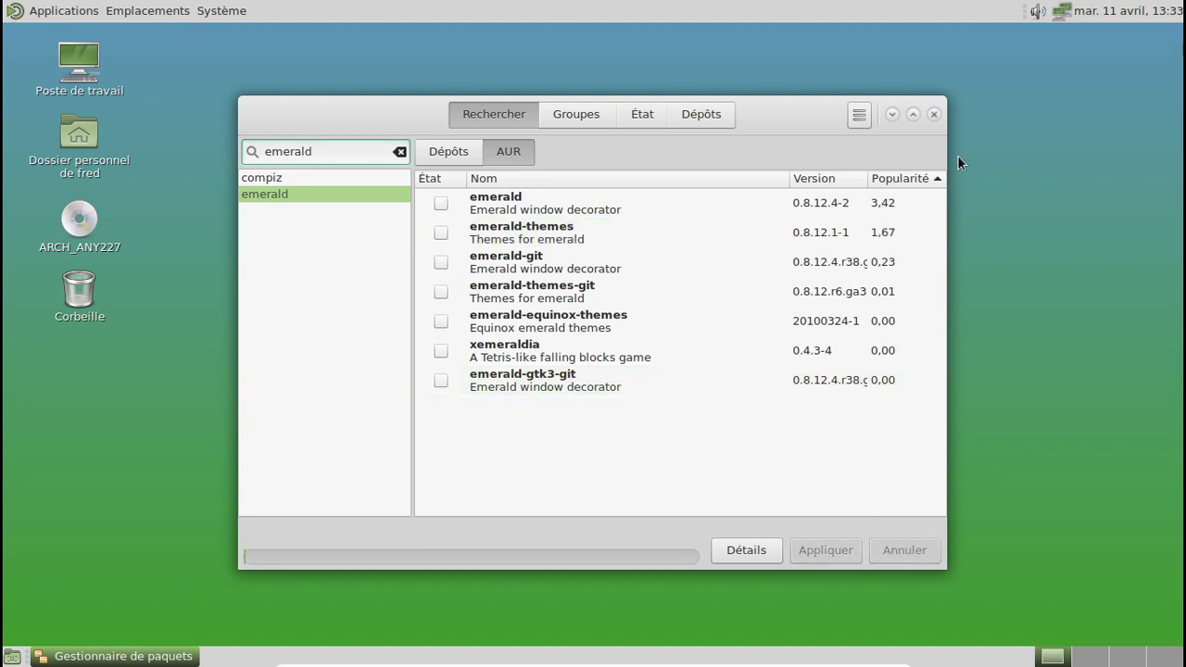
click(934, 113)
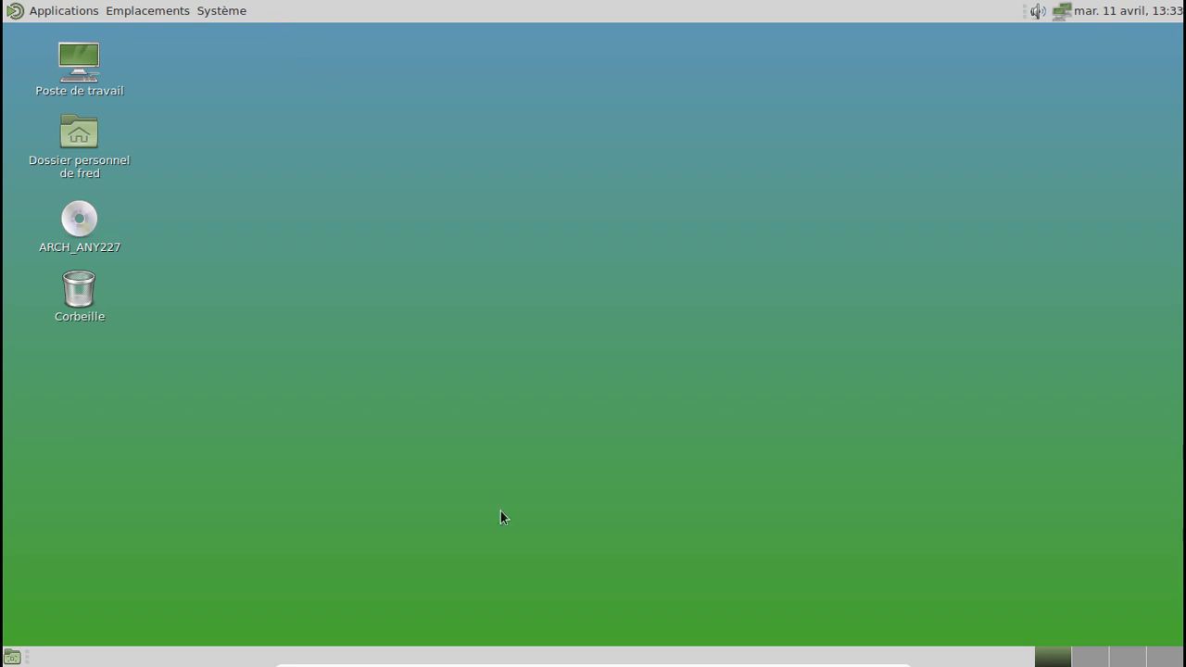
Step: Attach the USB DISK 2.0 stick to the Arch Linux guest
mouse_move(501, 664)
click(589, 656)
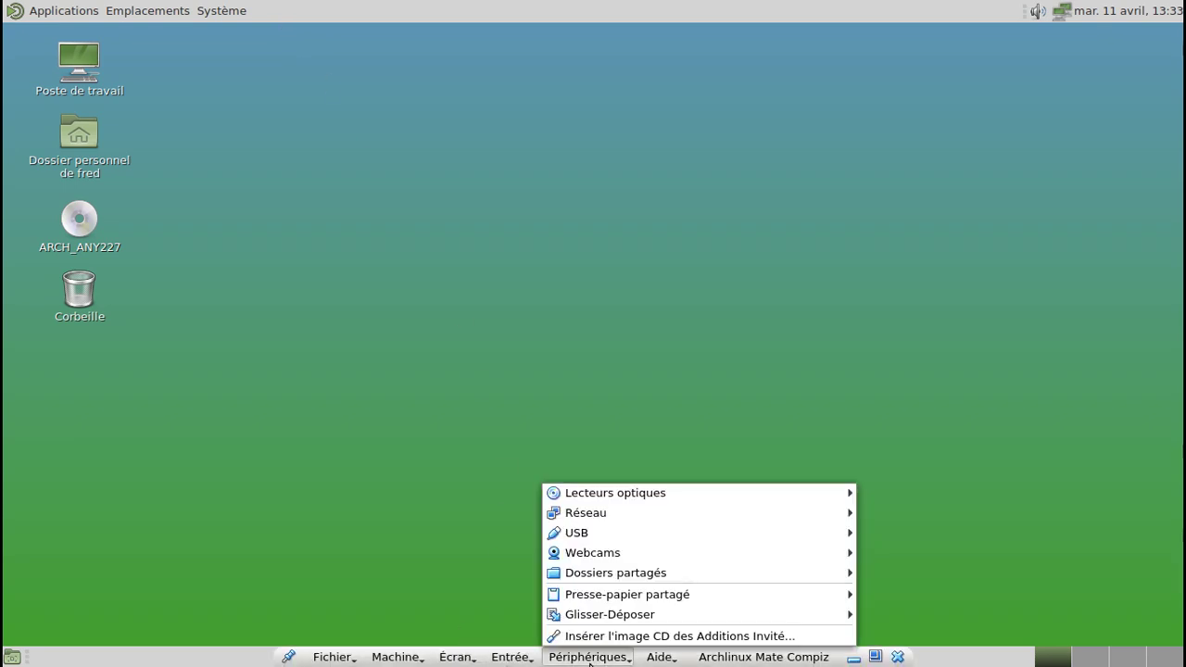
mouse_move(625, 532)
click(398, 558)
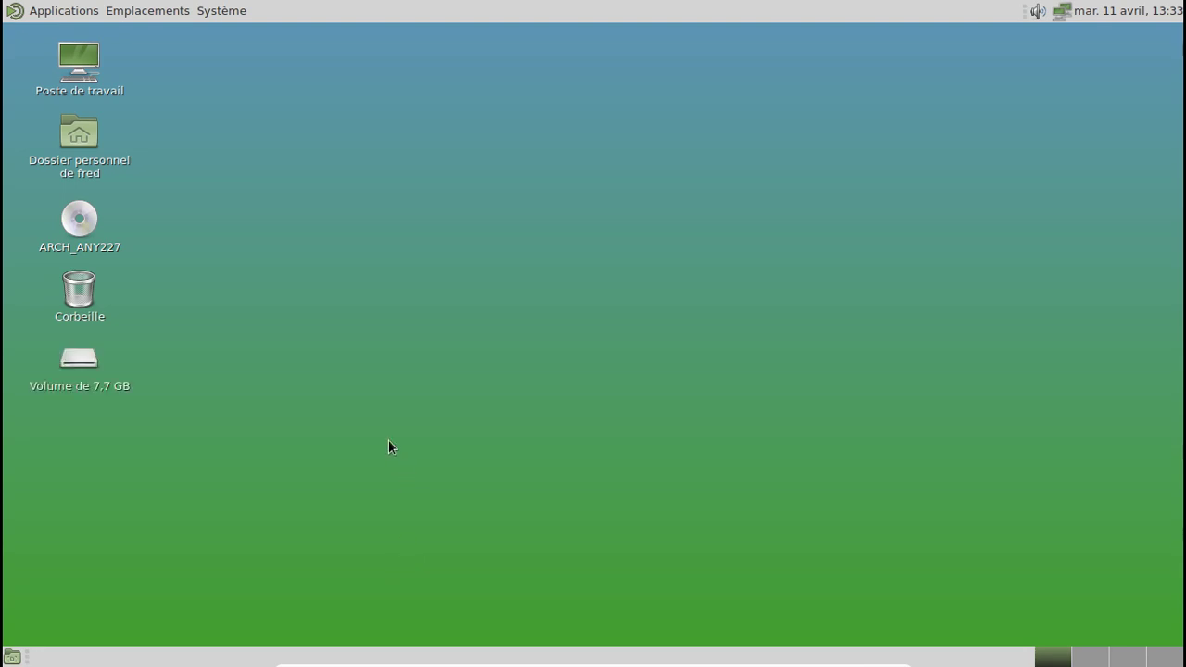
Step: Open the 7,7 GB volume's compiz folder and select all five package archives
click(109, 389)
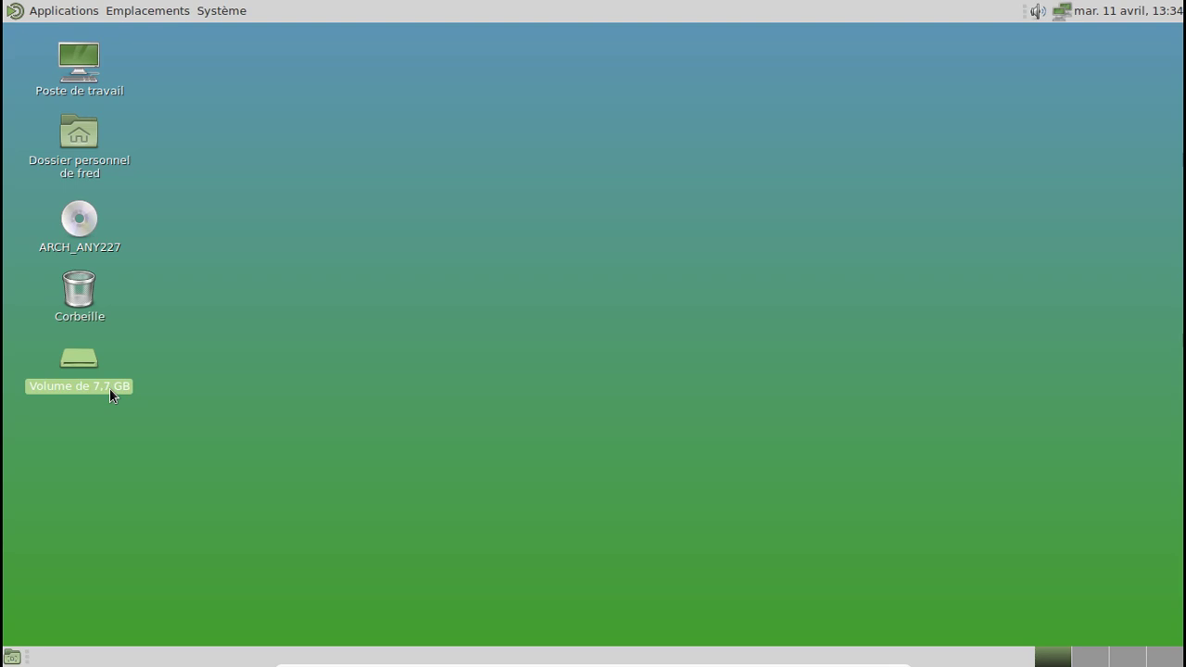
double_click(109, 388)
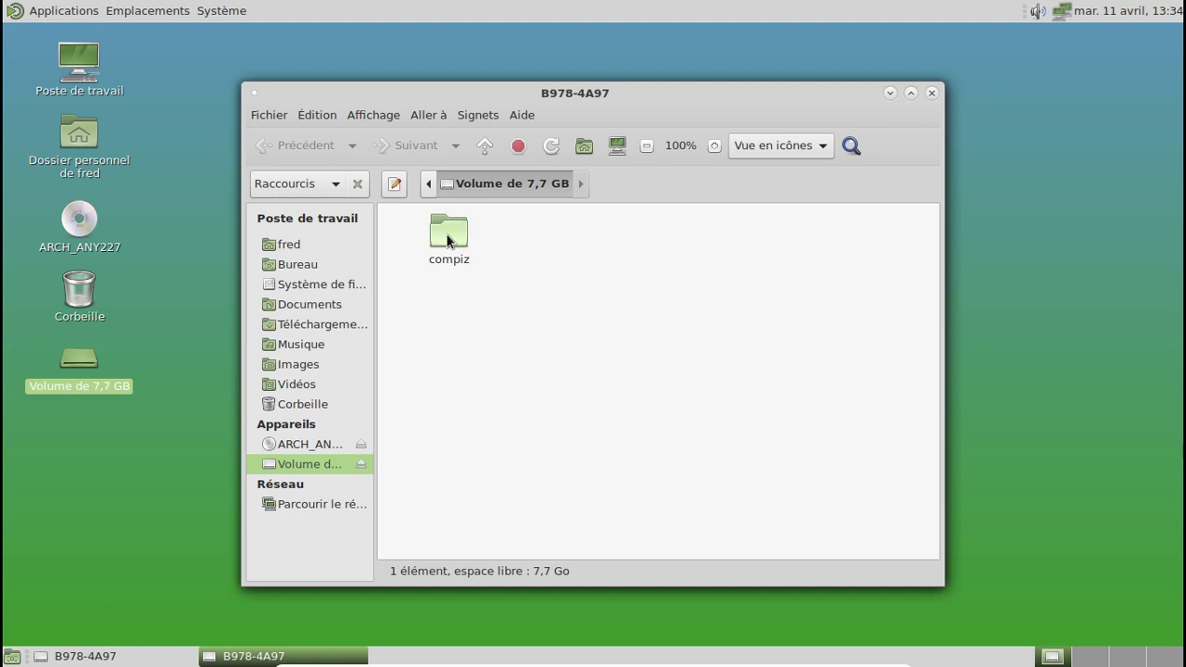
double_click(449, 233)
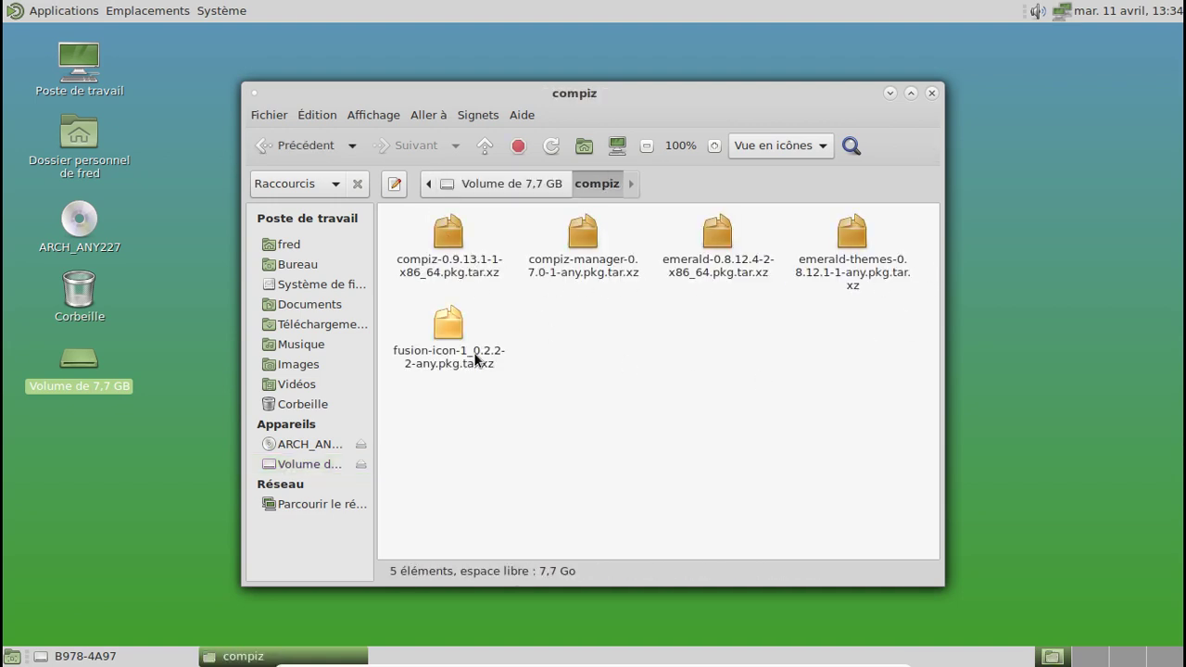
drag(914, 216, 453, 361)
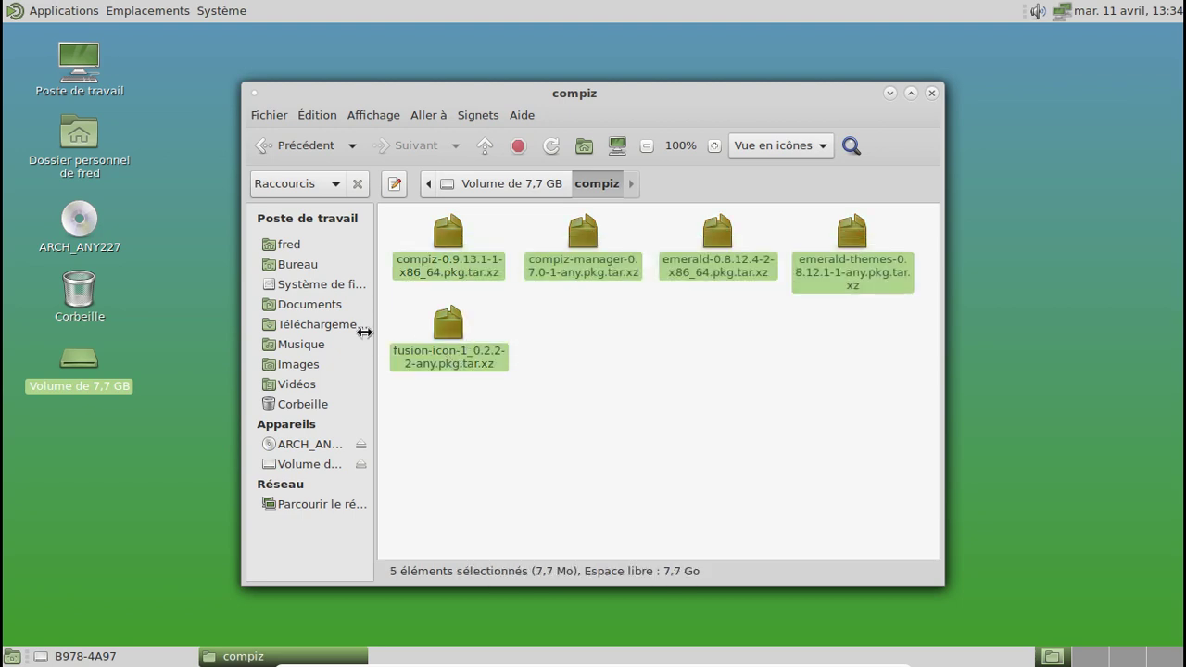
click(336, 324)
right_click(487, 323)
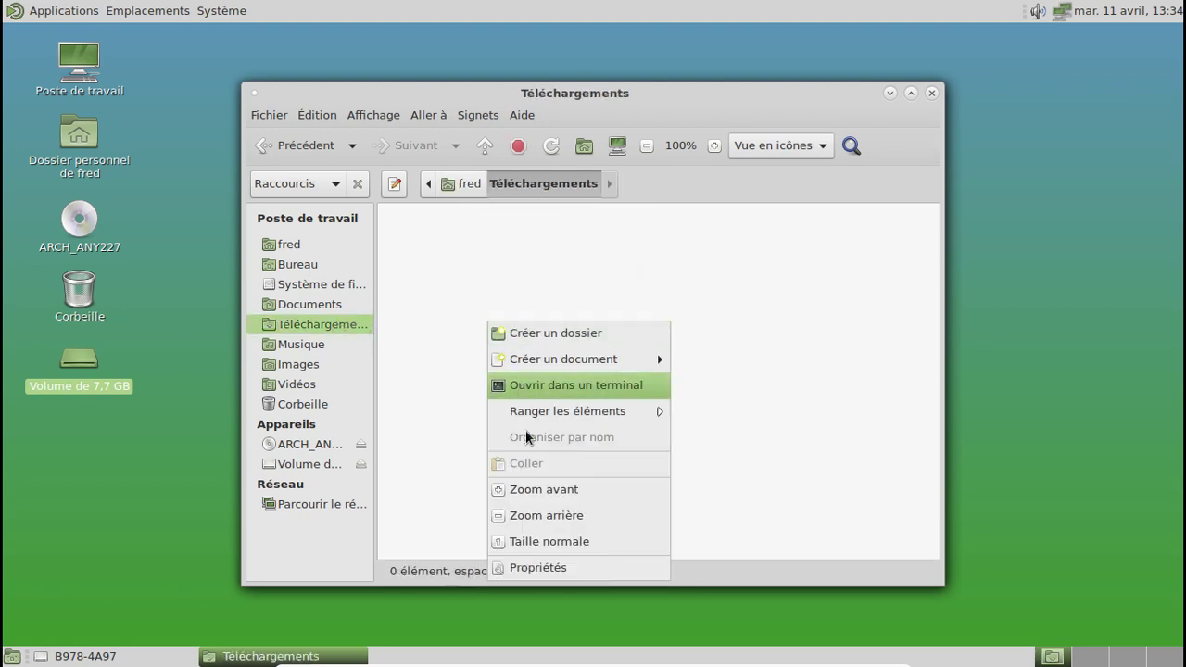
click(314, 465)
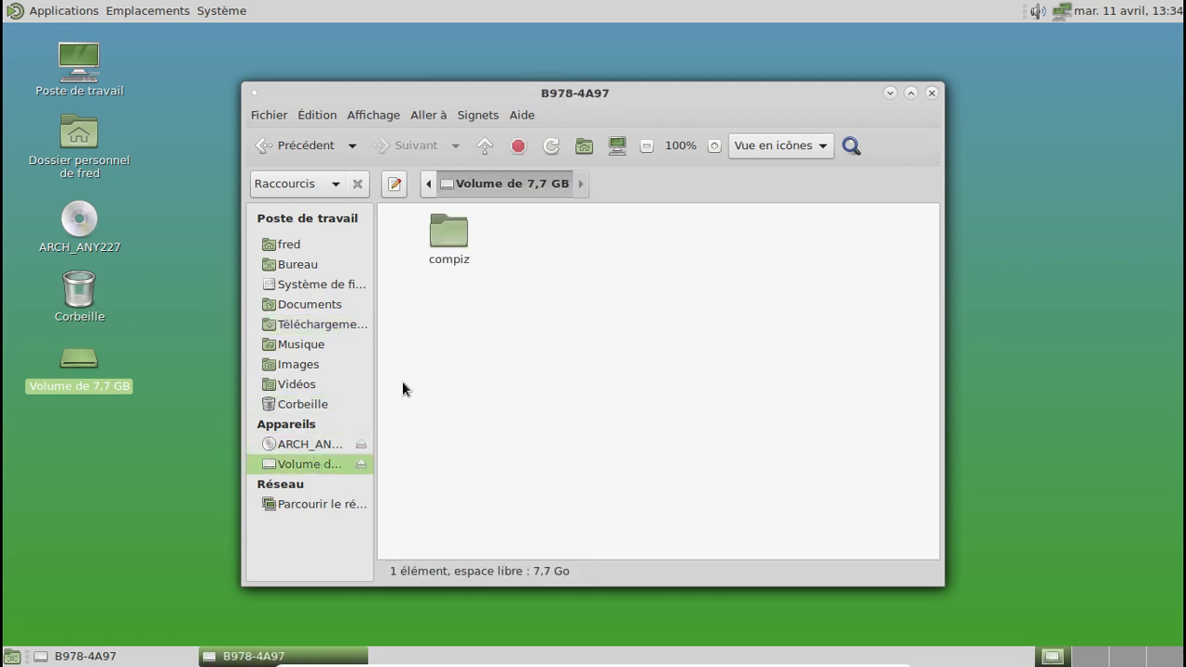
double_click(445, 234)
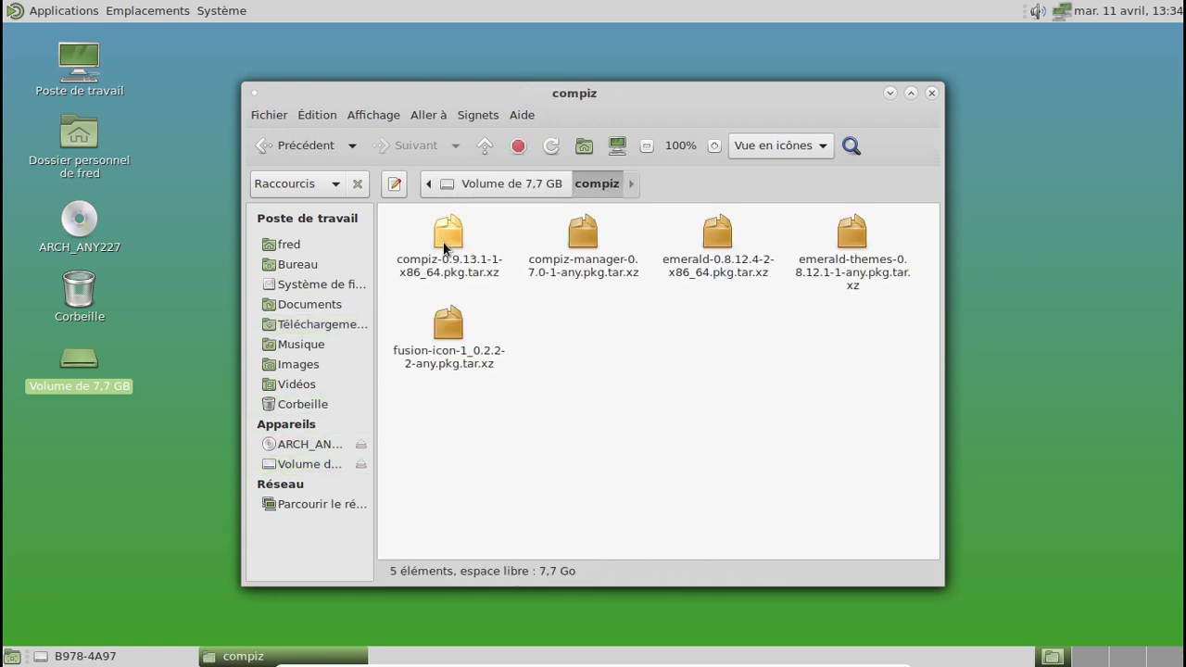
click(445, 246)
click(460, 358)
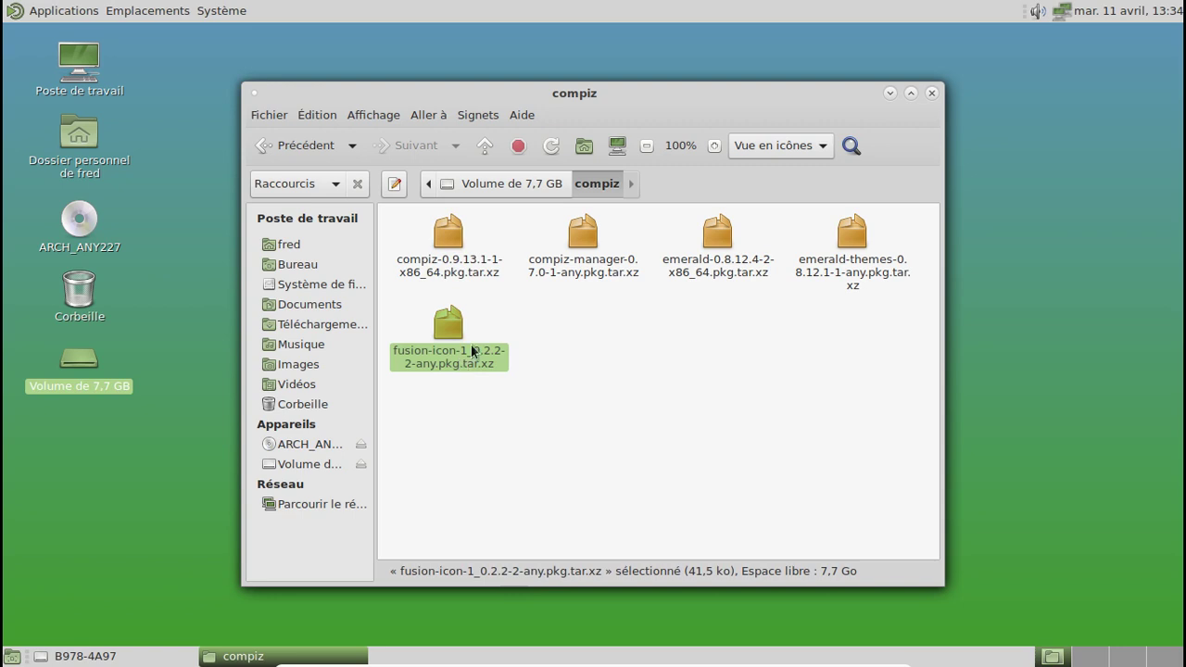
click(512, 335)
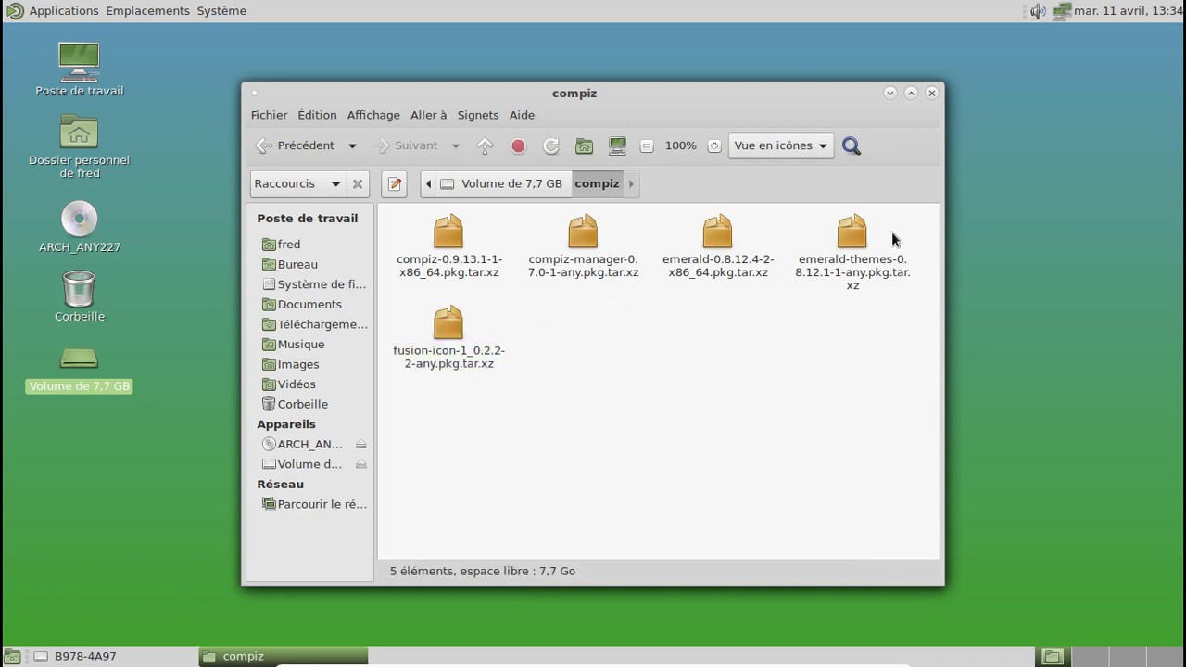
drag(893, 236, 419, 415)
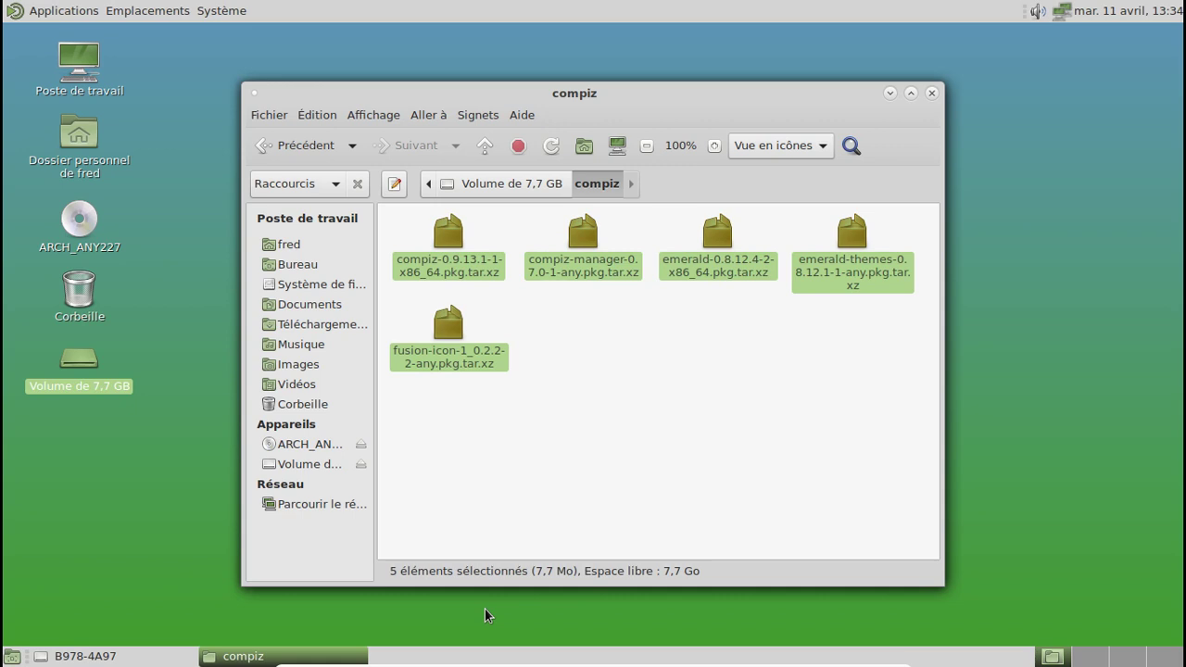
Step: Copy the five archives and paste them into Téléchargements
click(459, 661)
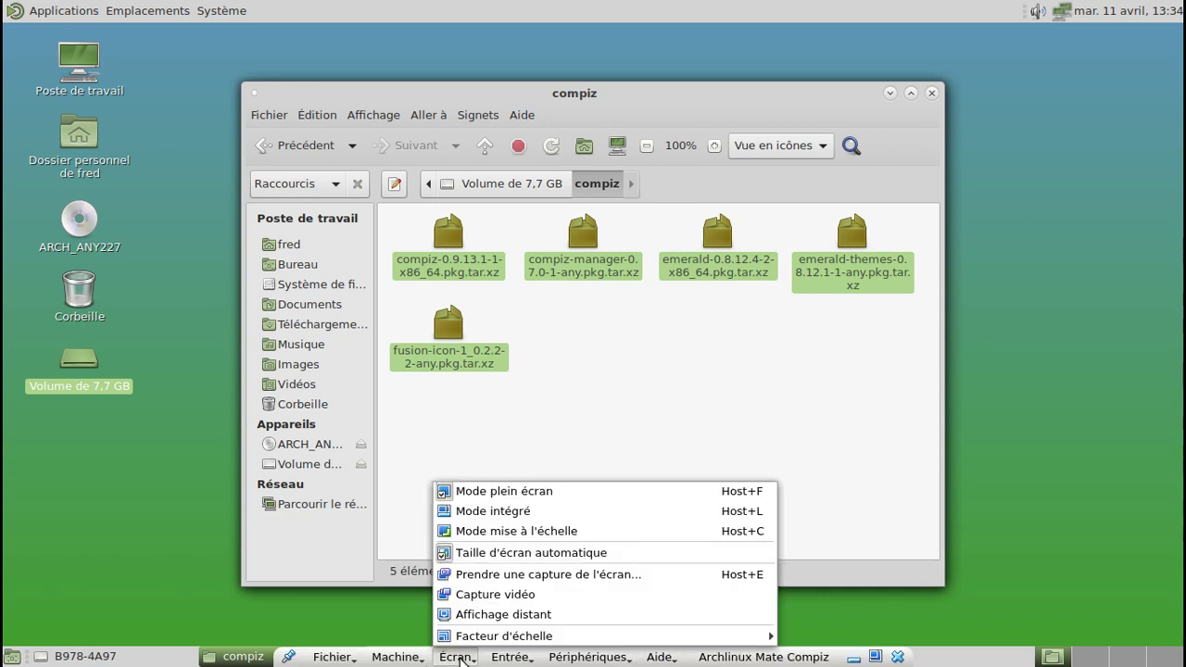
click(463, 490)
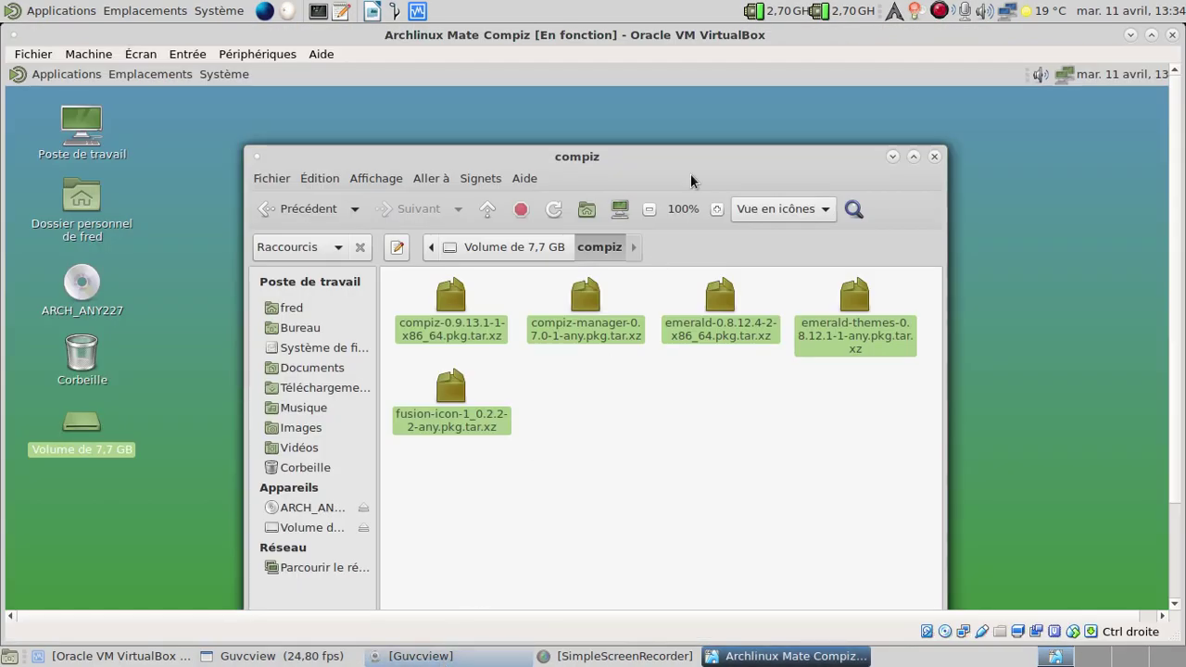
key(Control_R+f)
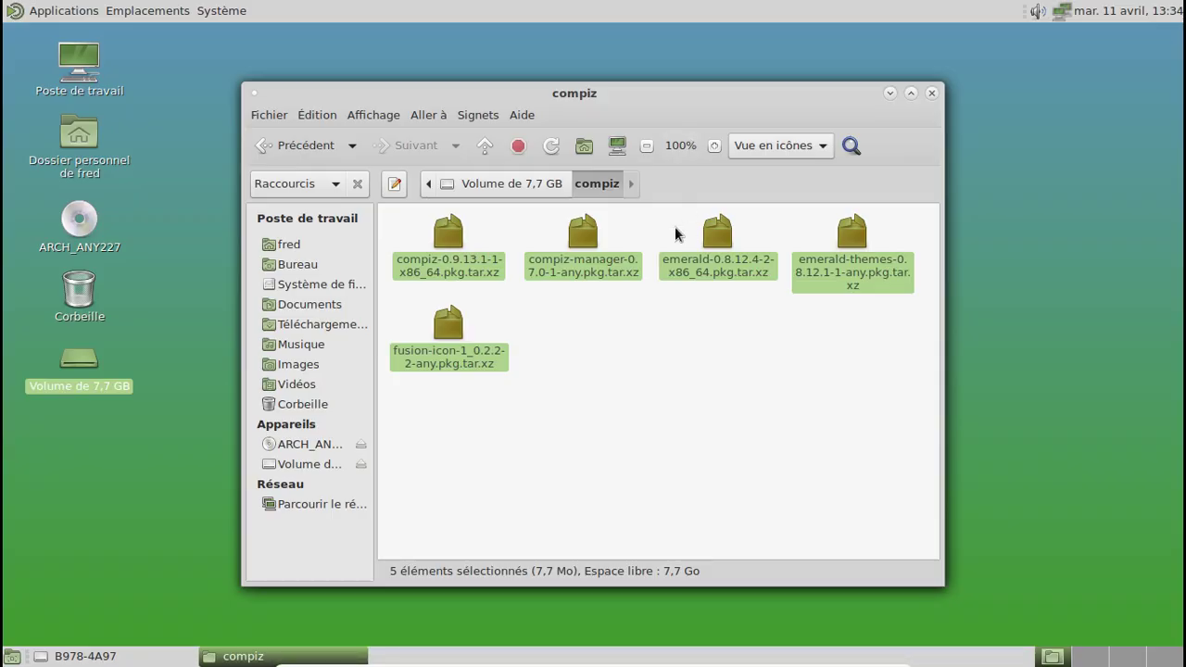
right_click(490, 269)
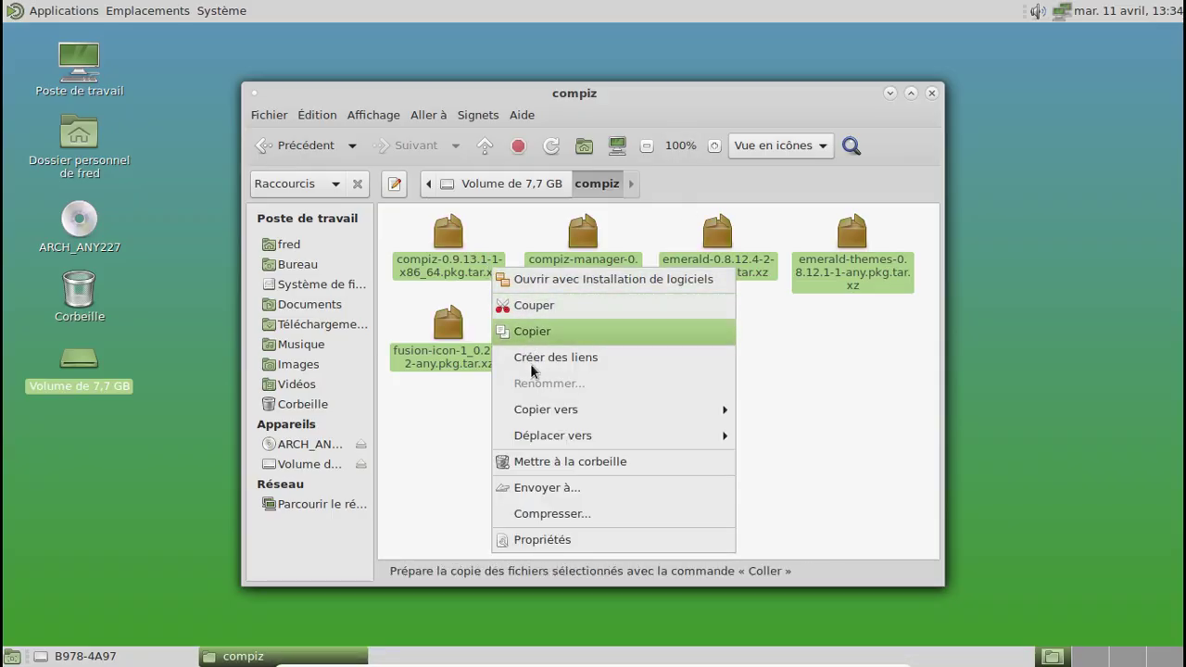
click(545, 333)
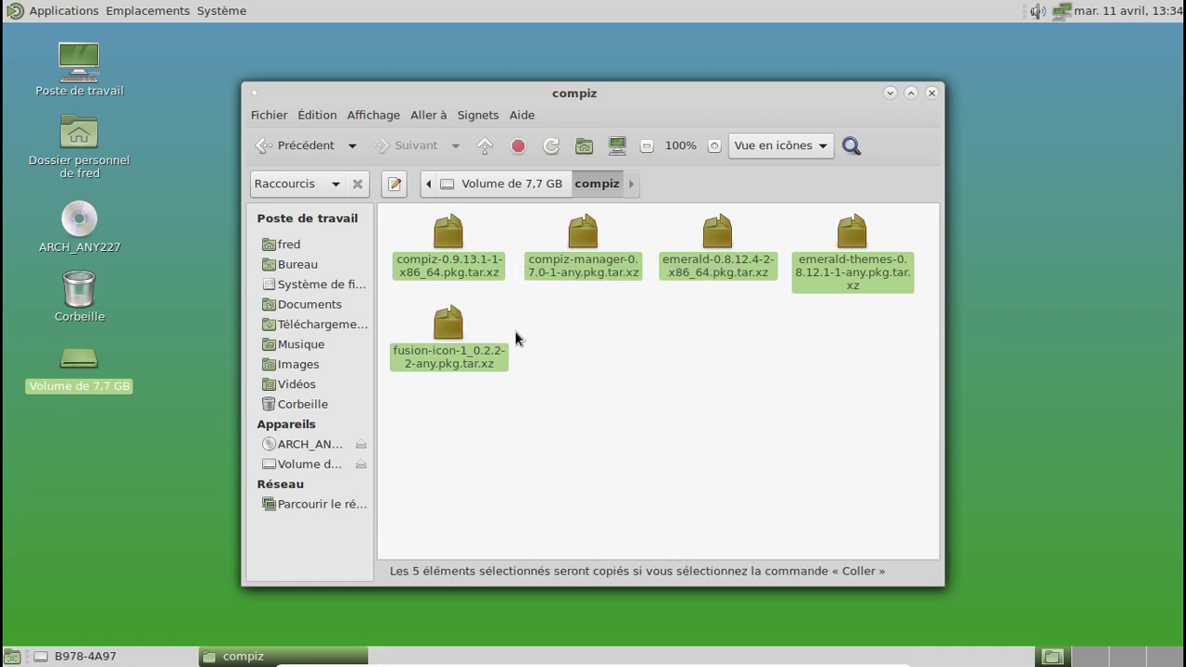
click(325, 324)
right_click(466, 306)
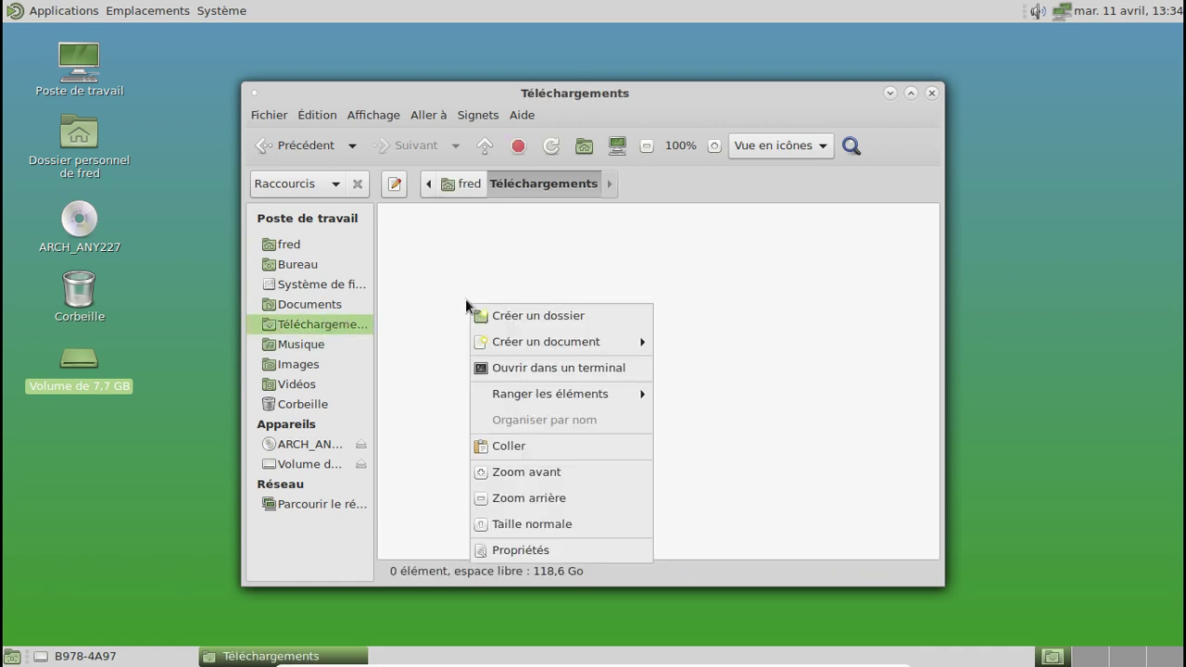
click(538, 444)
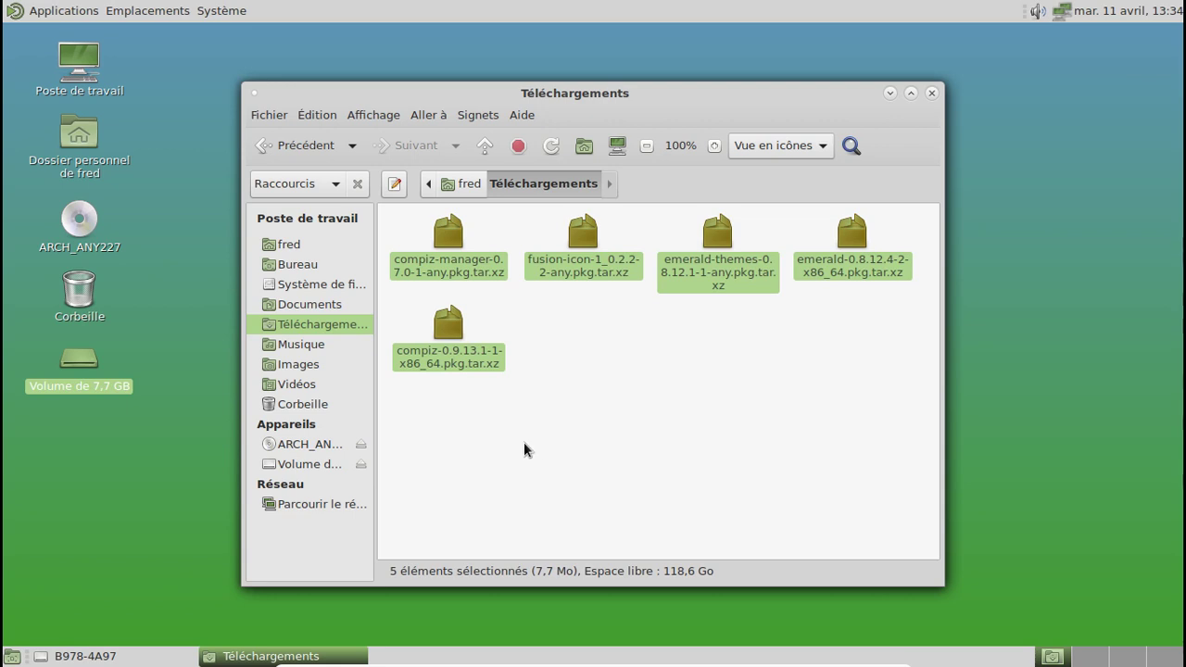
Step: Eject the 7,7 GB volume from the Caja sidebar and dismiss the safe-to-remove notice
right_click(322, 467)
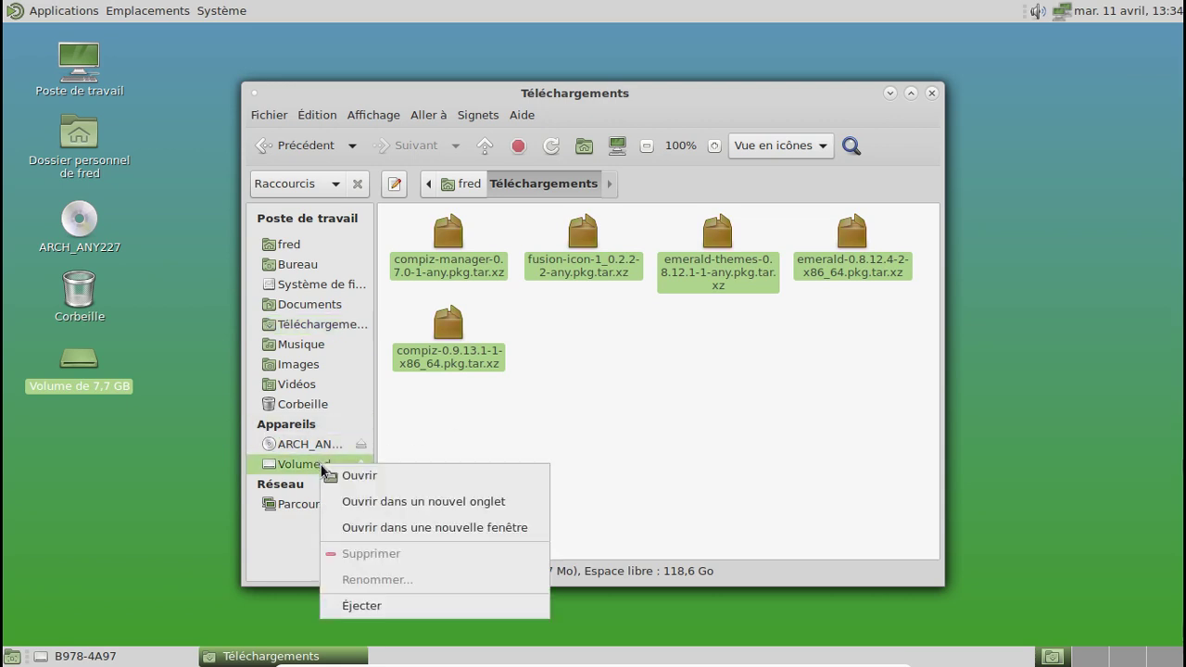
click(374, 603)
click(549, 444)
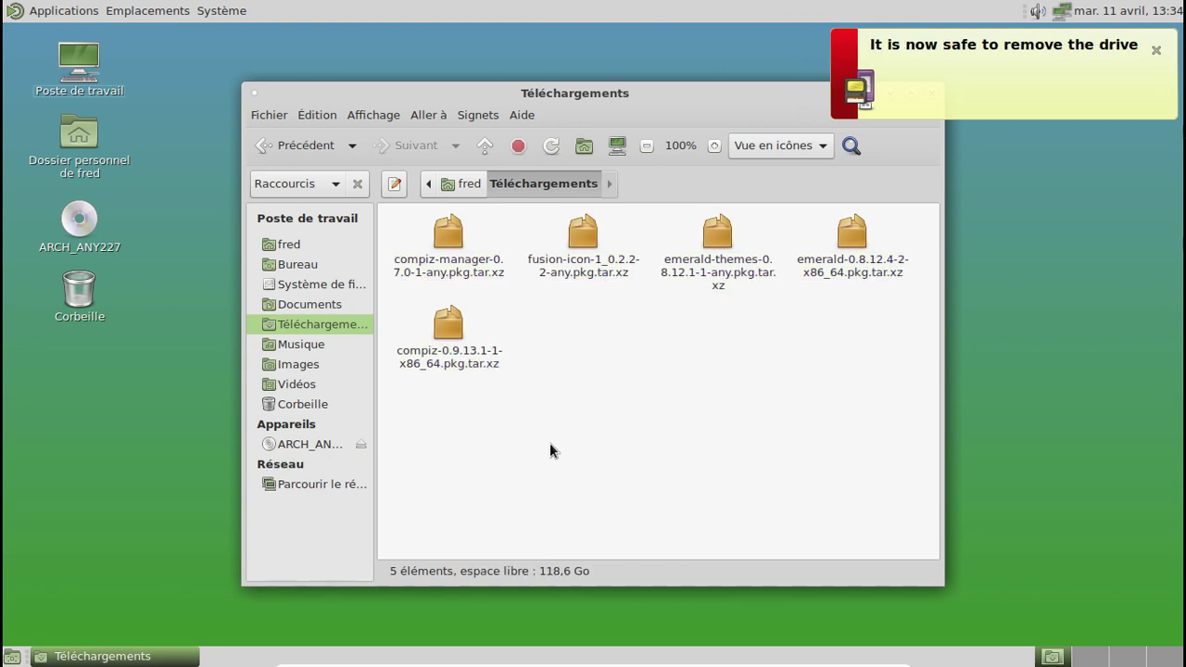
click(1157, 50)
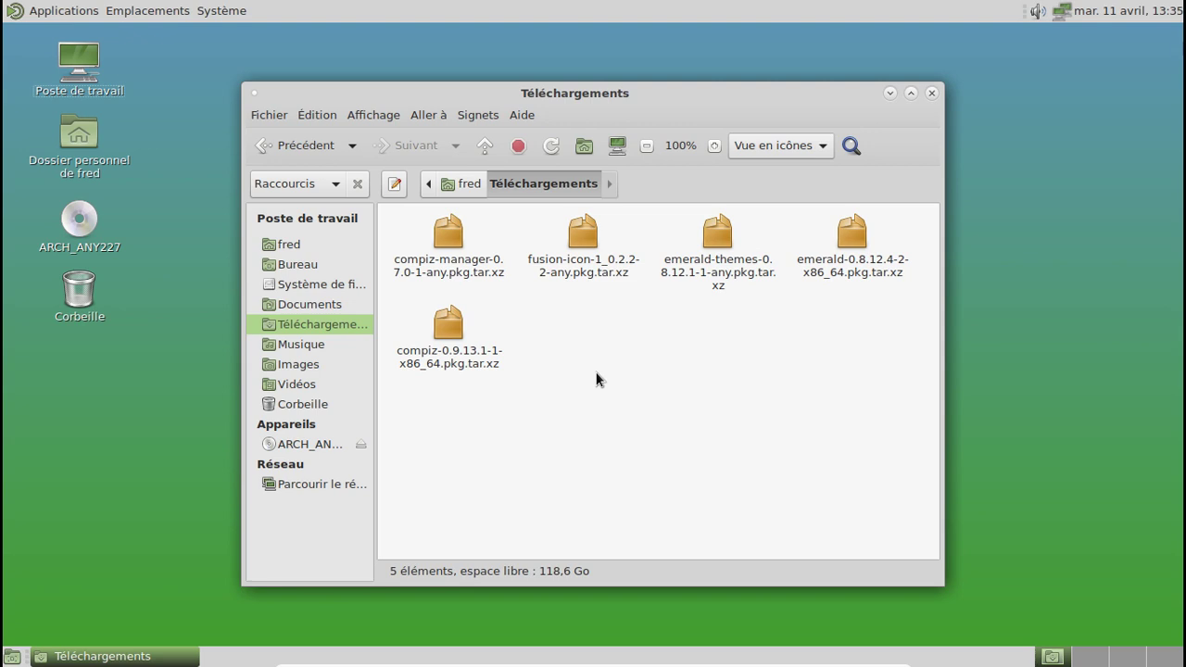
Step: Launch Pamac and load the five package files from Téléchargements via Installer des paquets locaux
click(66, 9)
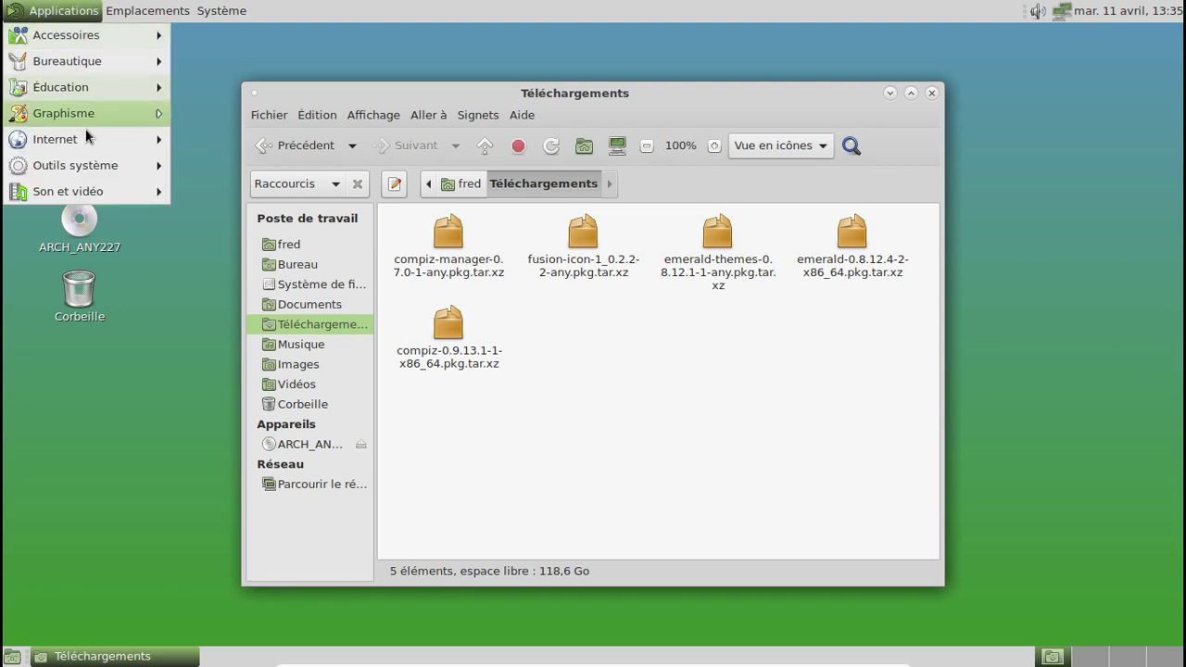
mouse_move(97, 165)
click(278, 164)
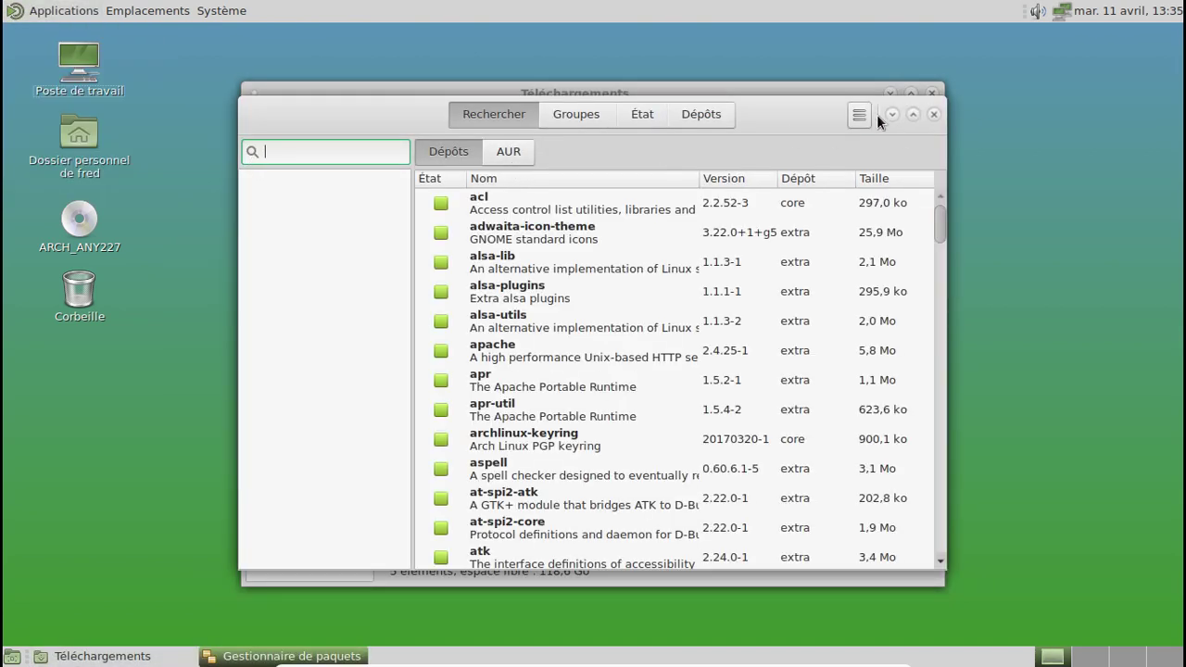
click(860, 115)
click(812, 223)
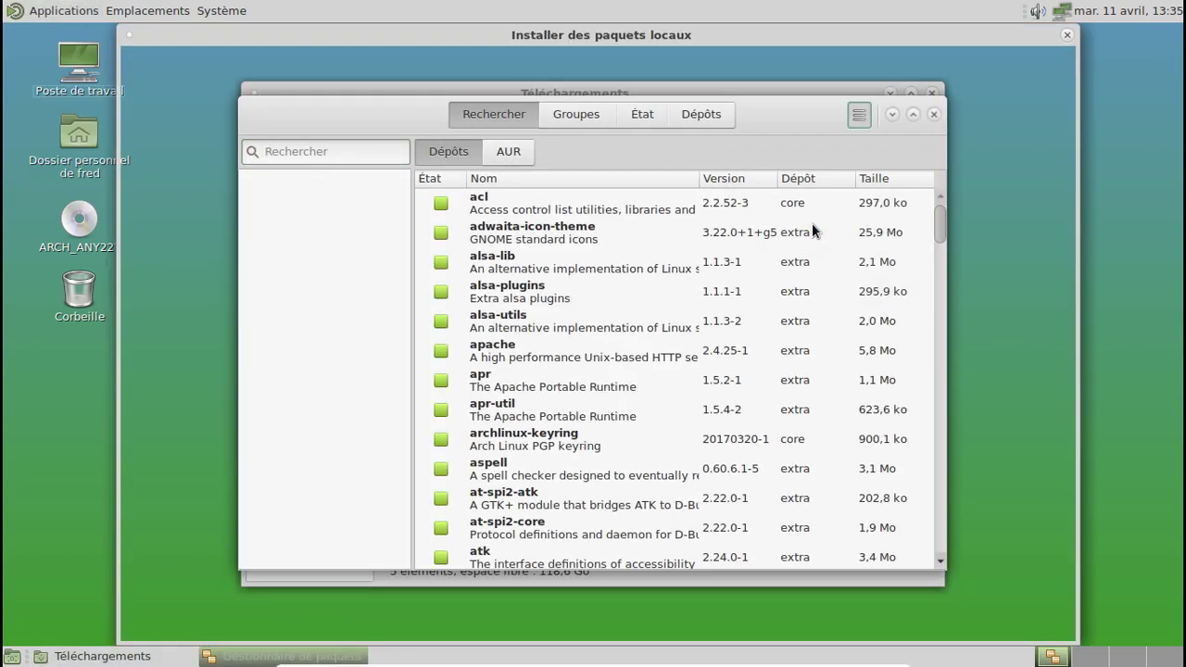
click(222, 221)
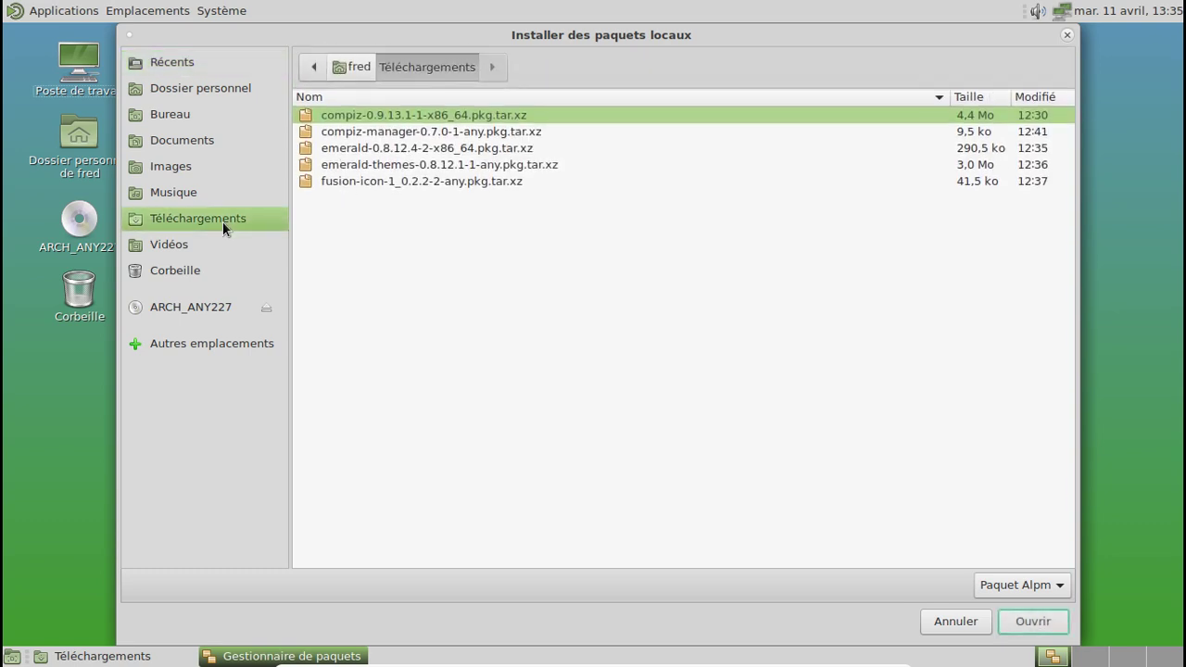
shift+click(375, 183)
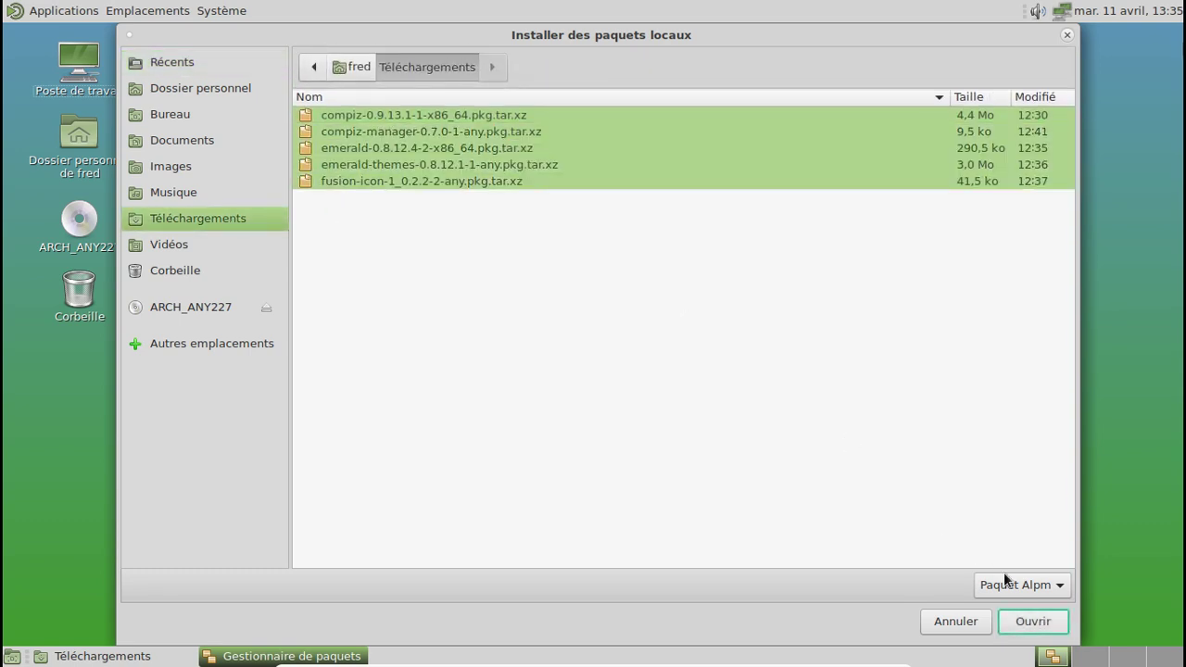
click(1029, 627)
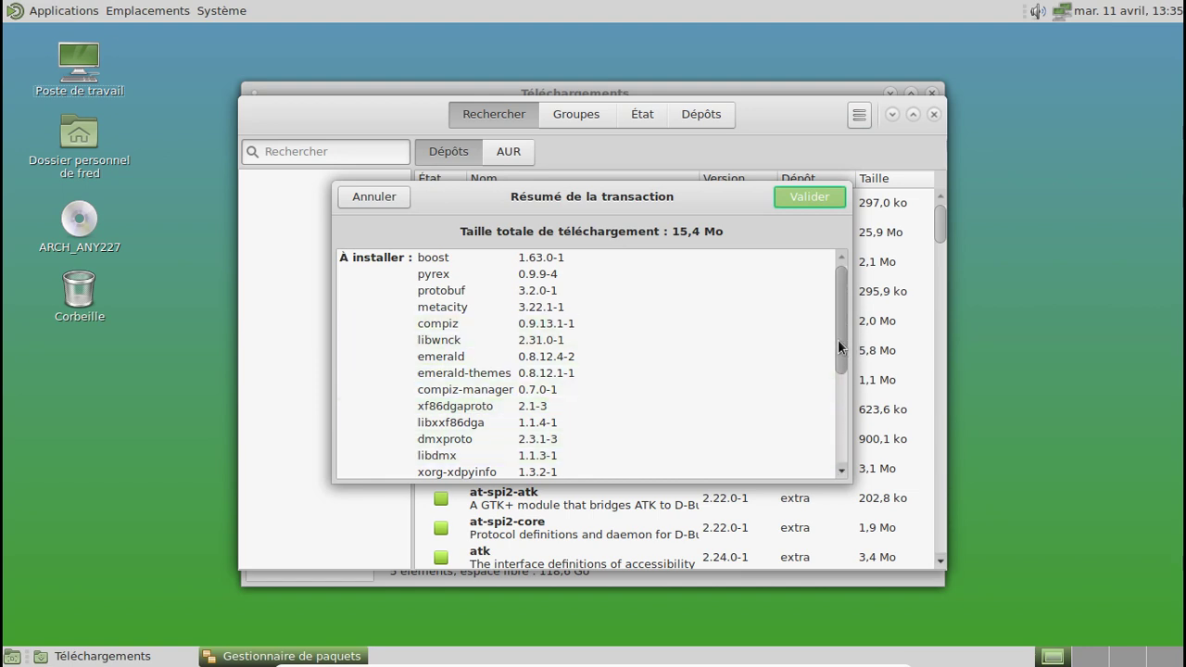
Step: Confirm the transaction and authenticate with the password to install them with dependencies
drag(842, 344, 848, 464)
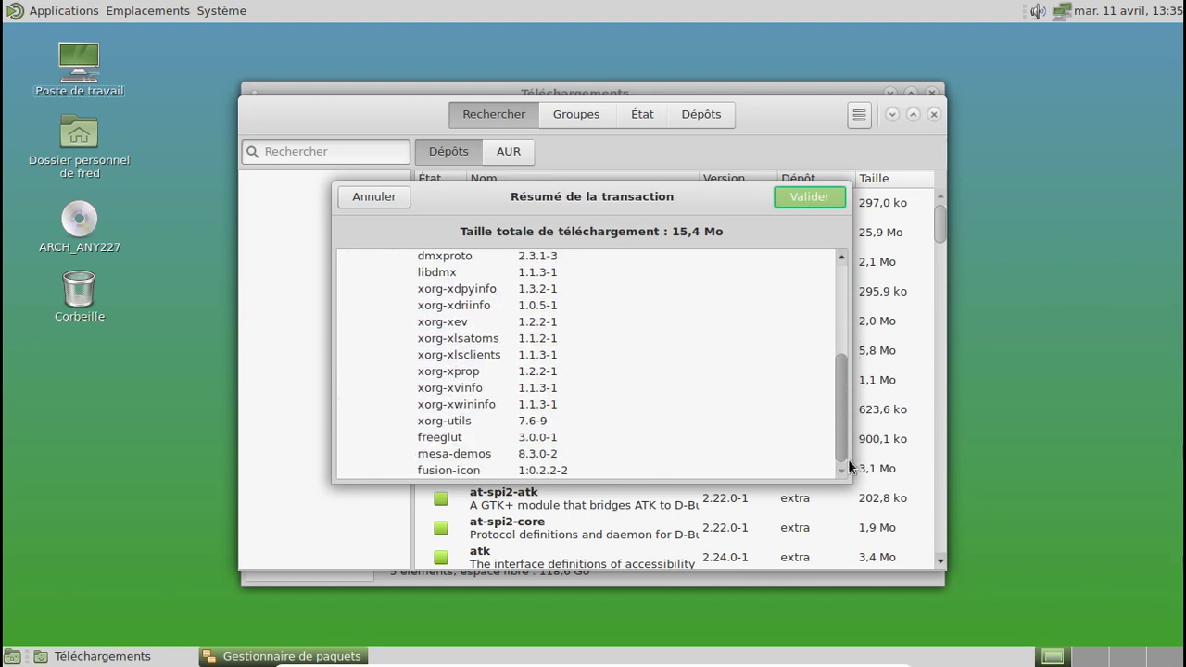
click(805, 197)
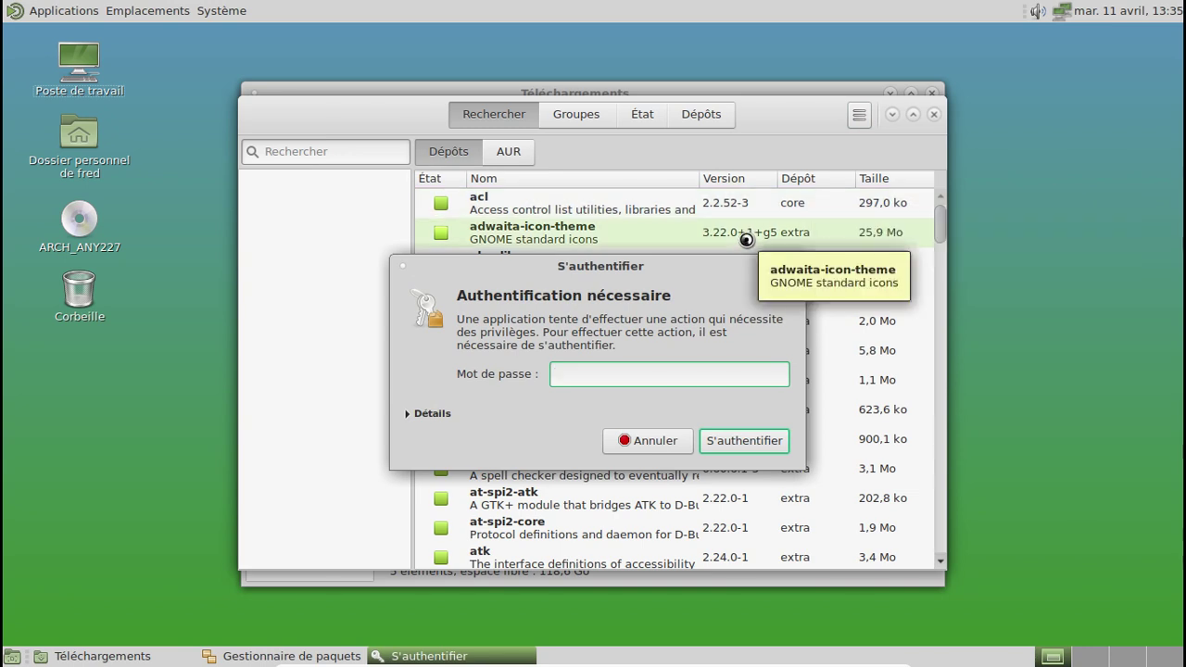
text(f*******)
key(Return)
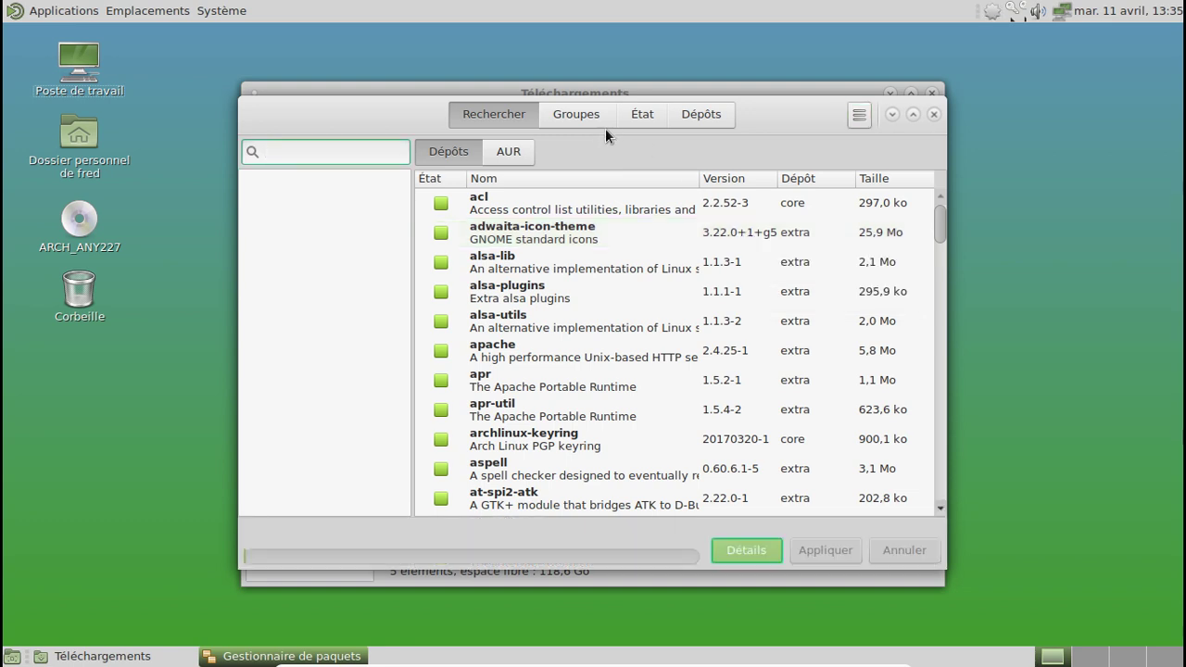
Step: Check compiz, emerald and fusion-icon under État > Étrangers, then close Pamac and Caja
click(638, 116)
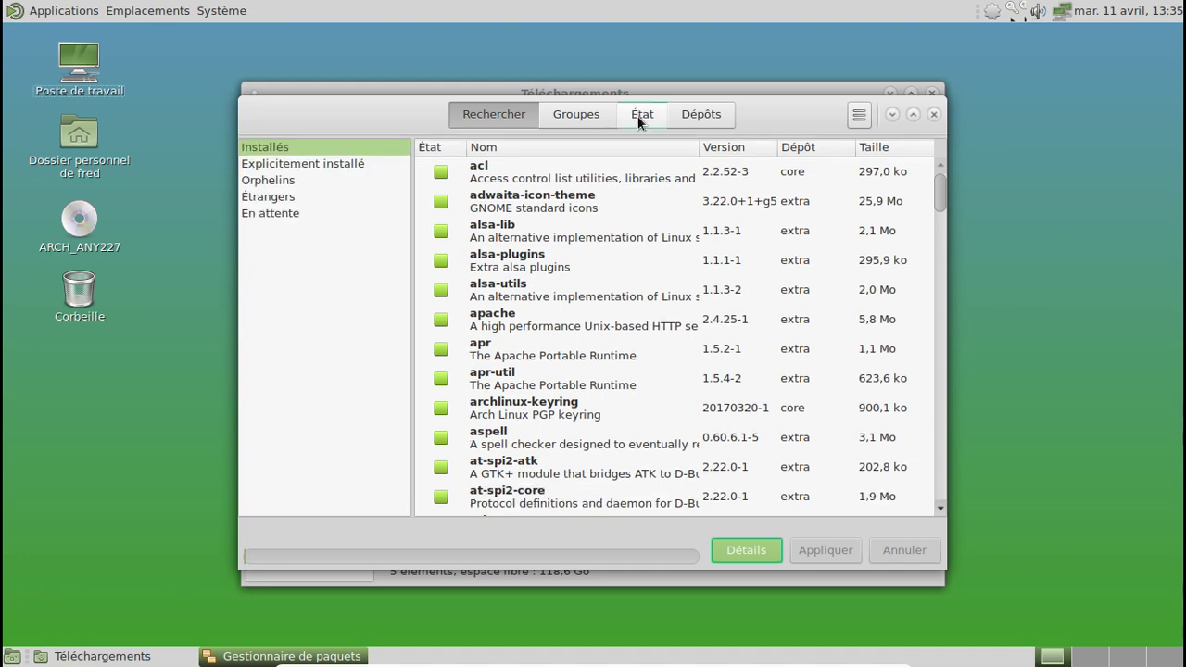
click(278, 180)
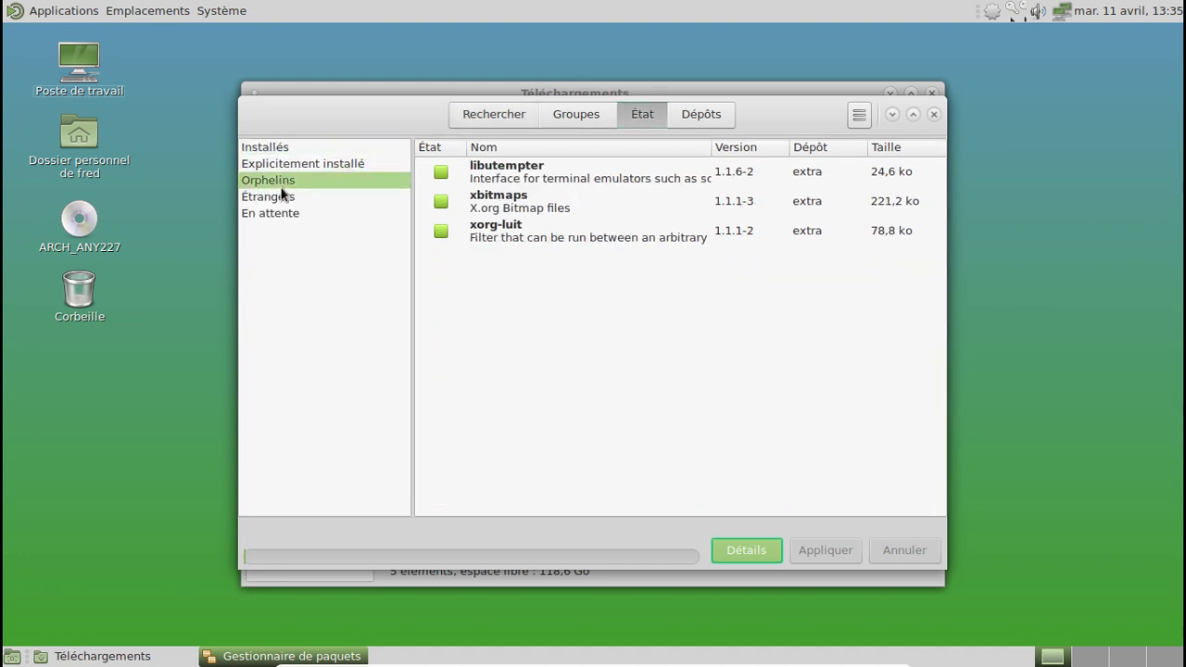
click(283, 194)
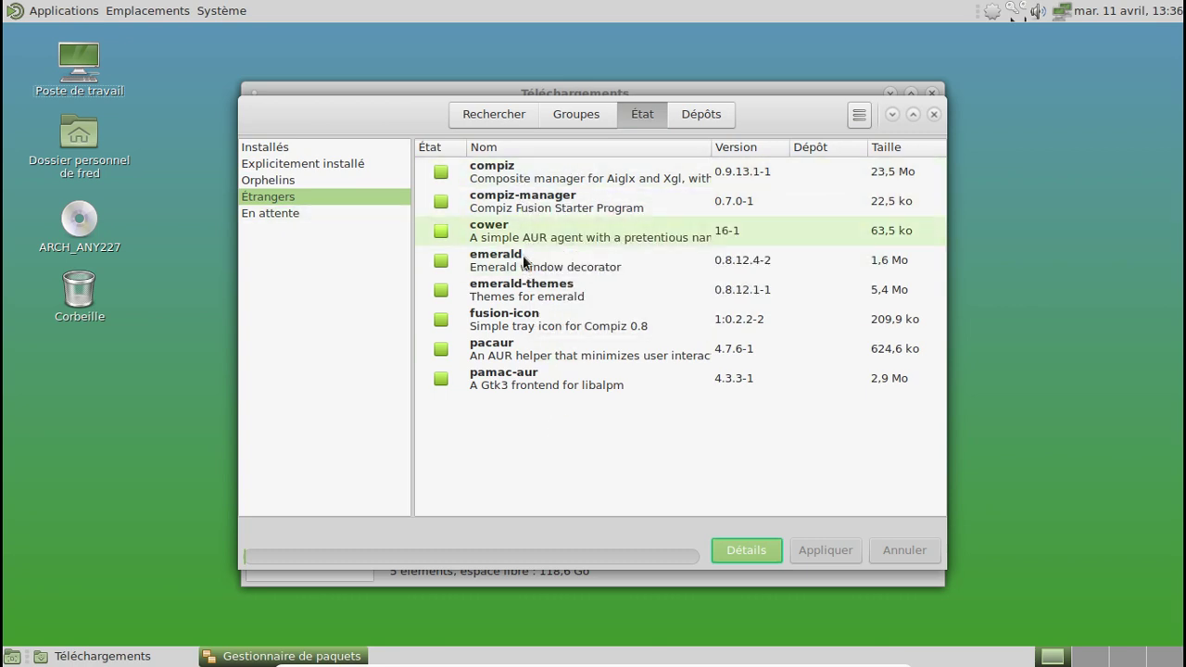
click(934, 114)
click(931, 91)
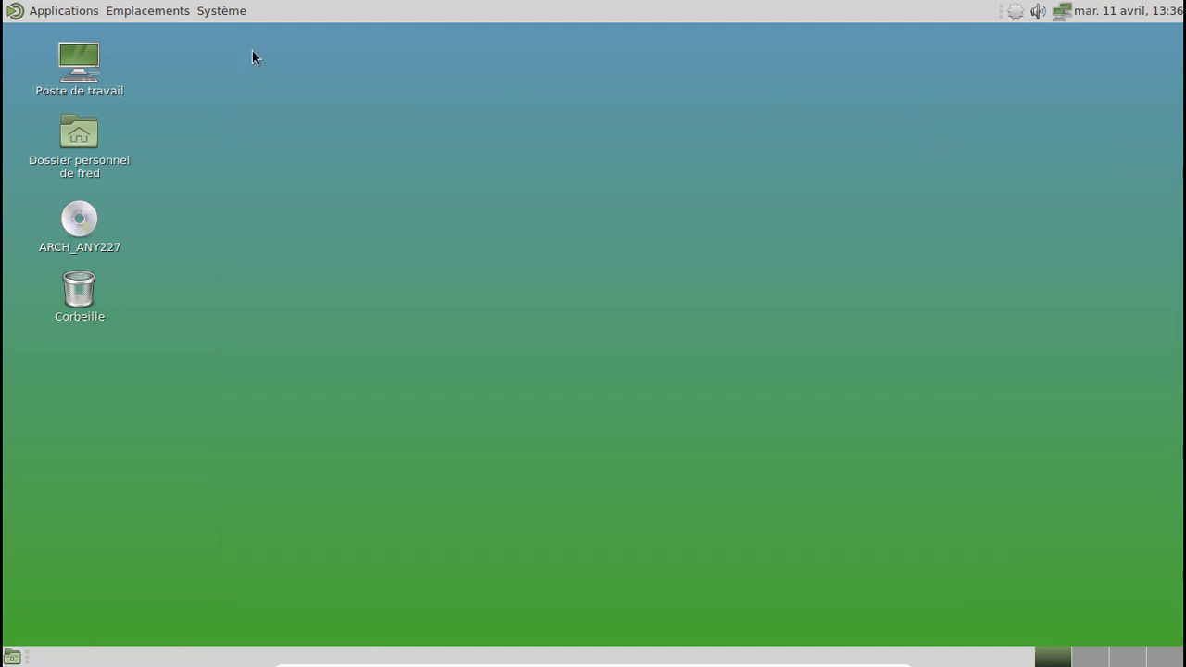
Step: Search Pamac for 'lib', mark libappindicator-gtk3 and apply the installation
click(65, 11)
mouse_move(69, 47)
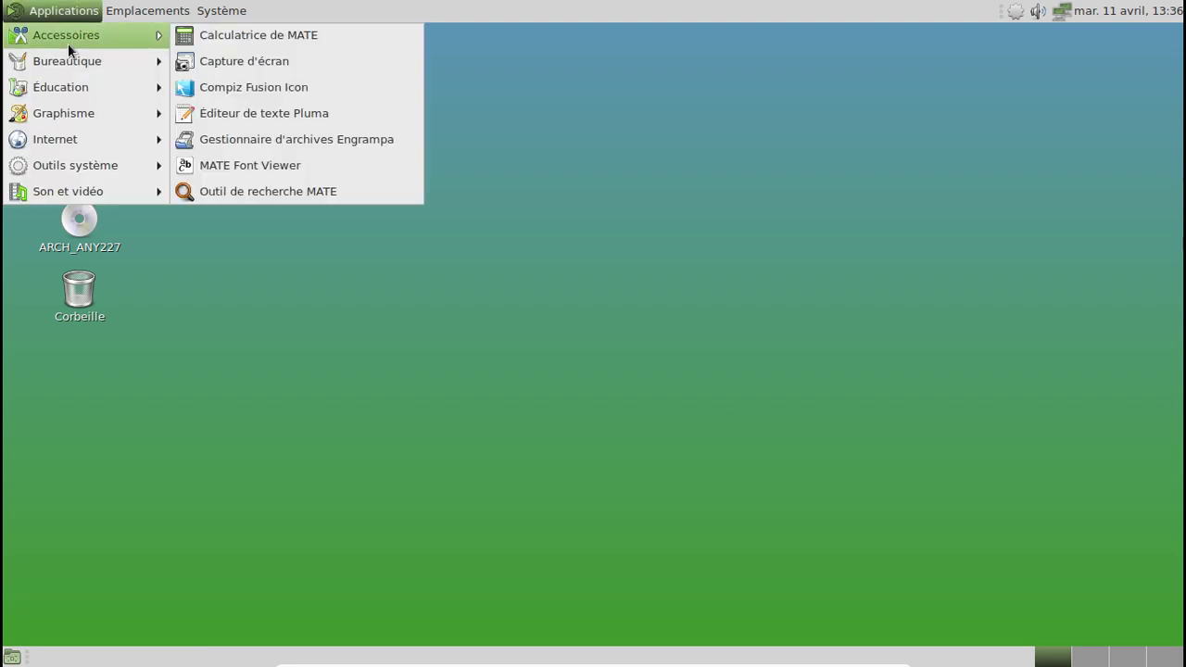
mouse_move(88, 143)
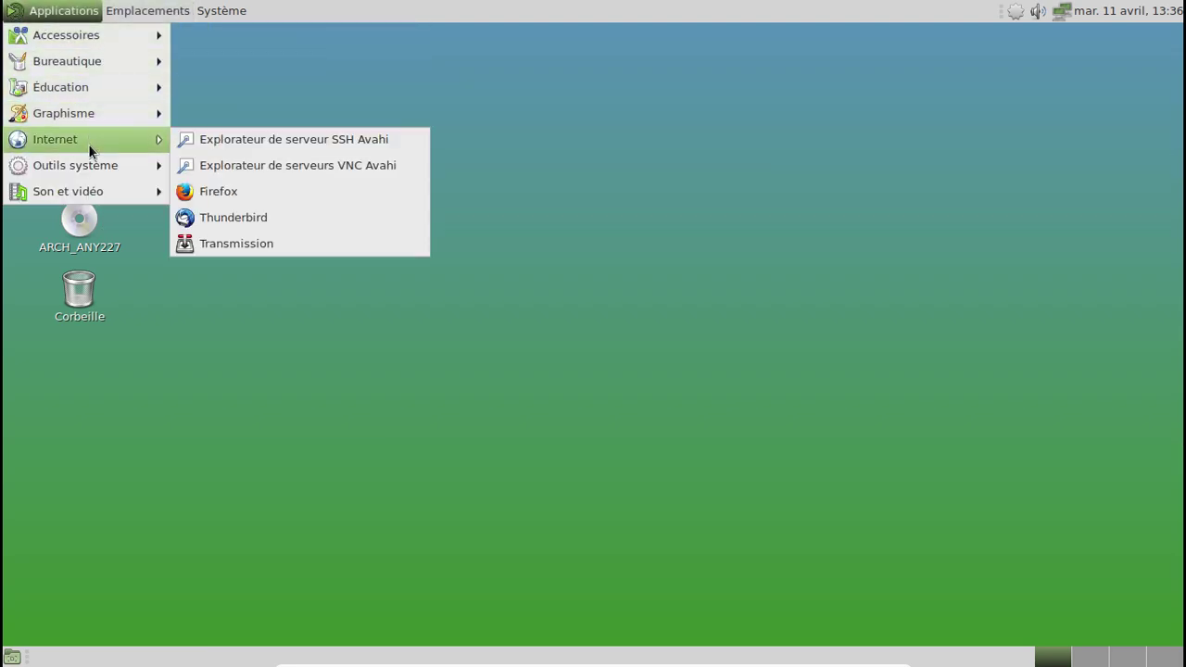
mouse_move(84, 168)
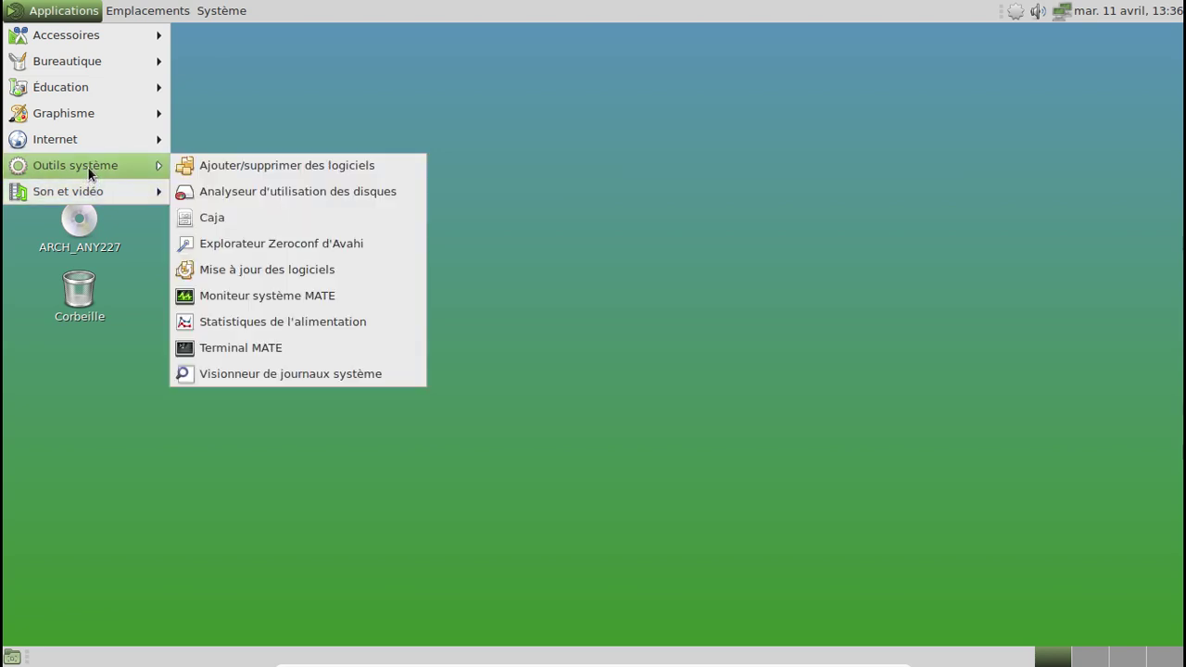
click(283, 165)
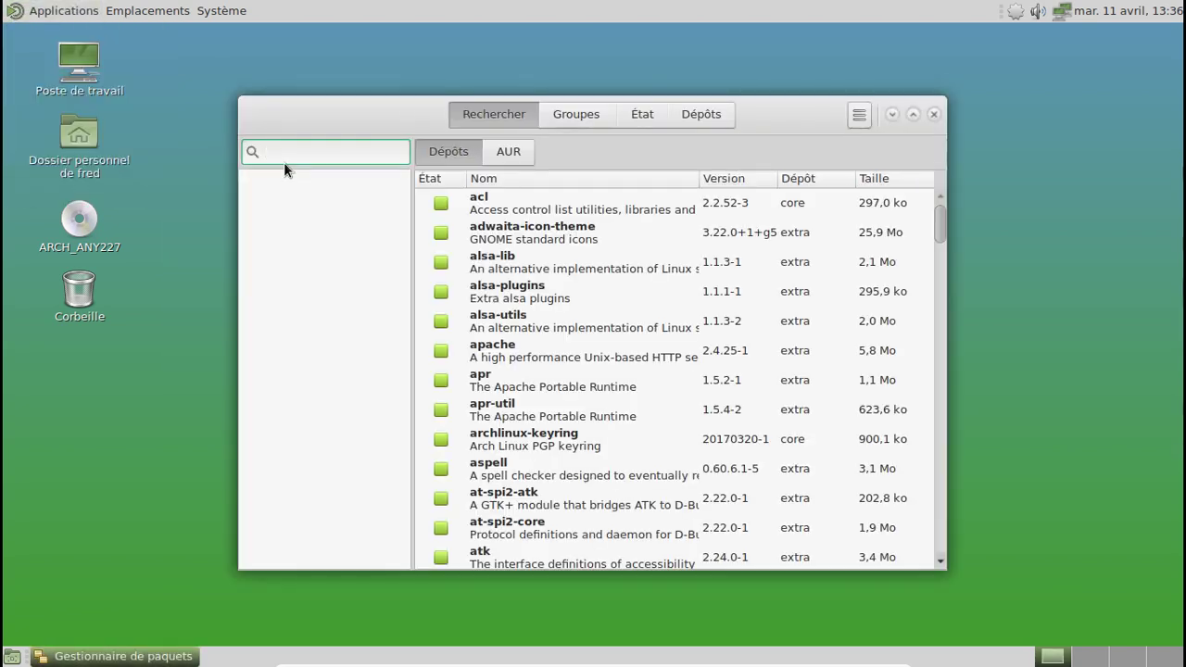
text(libapp)
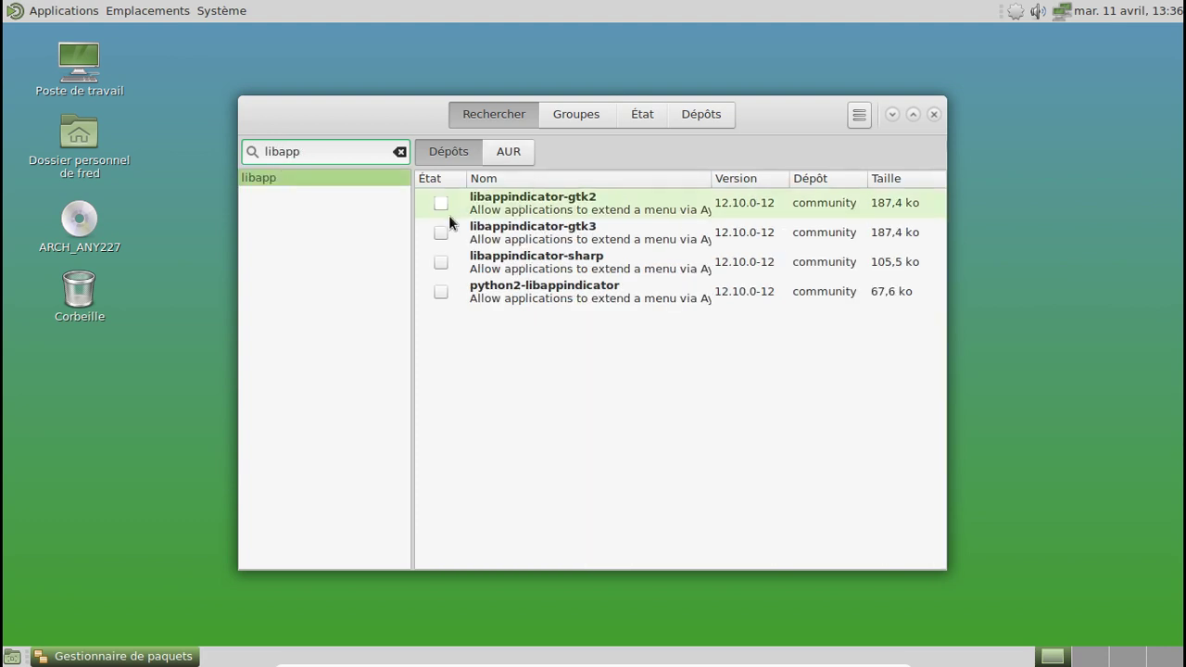
click(441, 233)
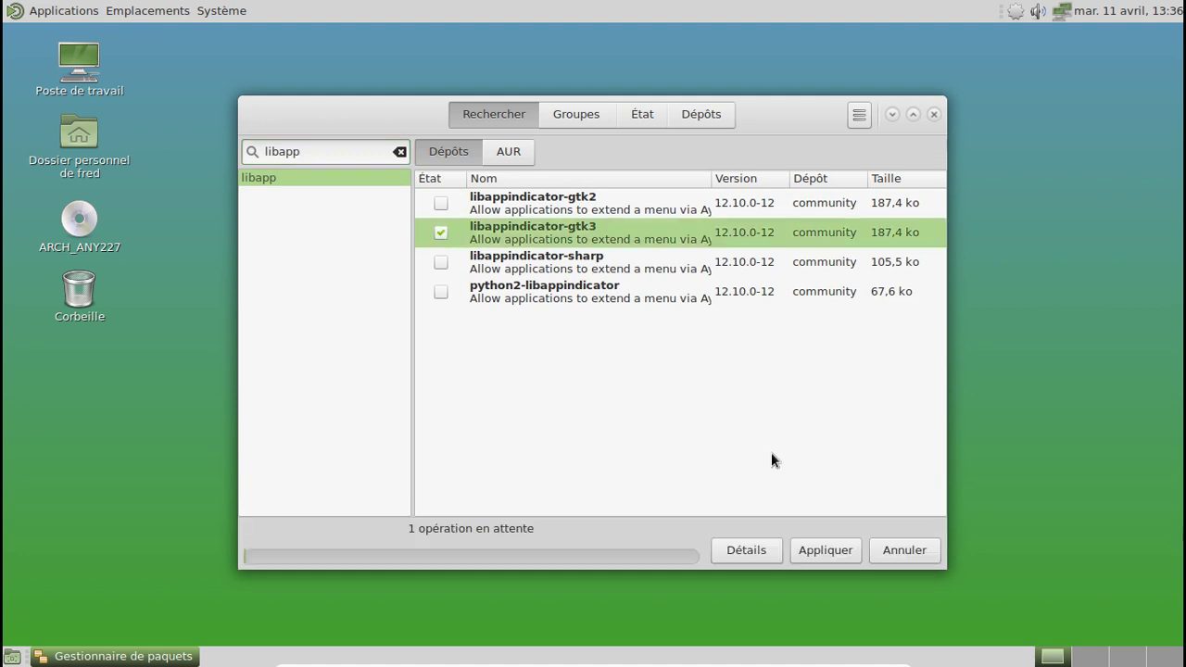
click(832, 556)
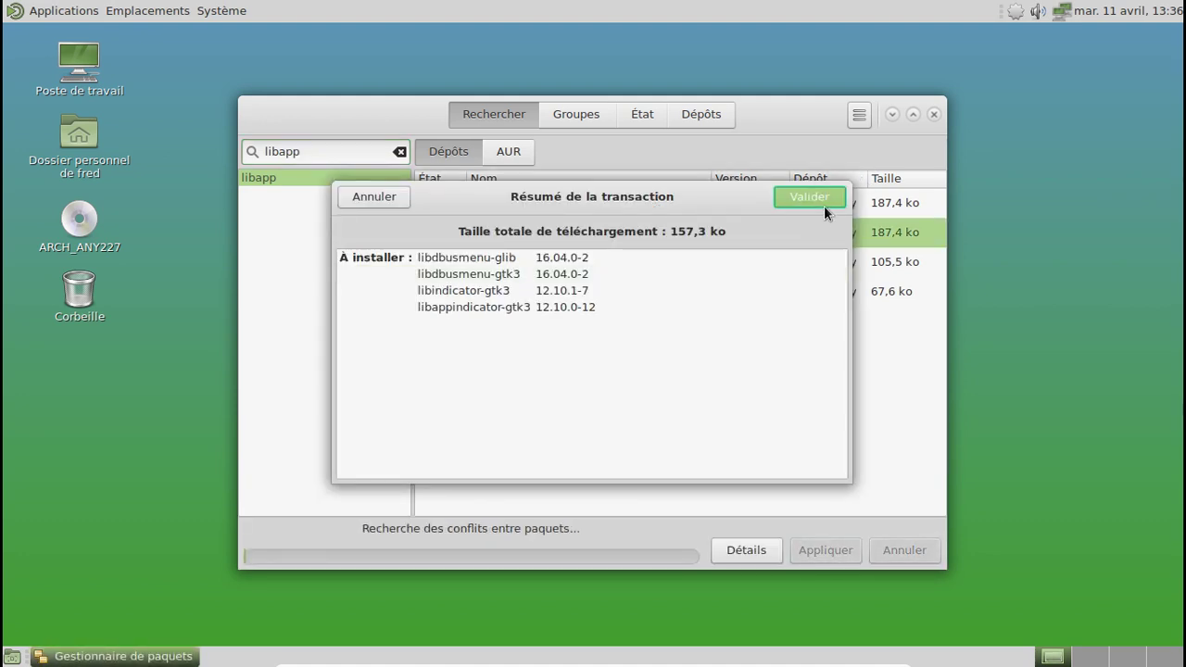
click(821, 206)
Step: Authenticate with the password to complete the install, then close Pamac
text(*)
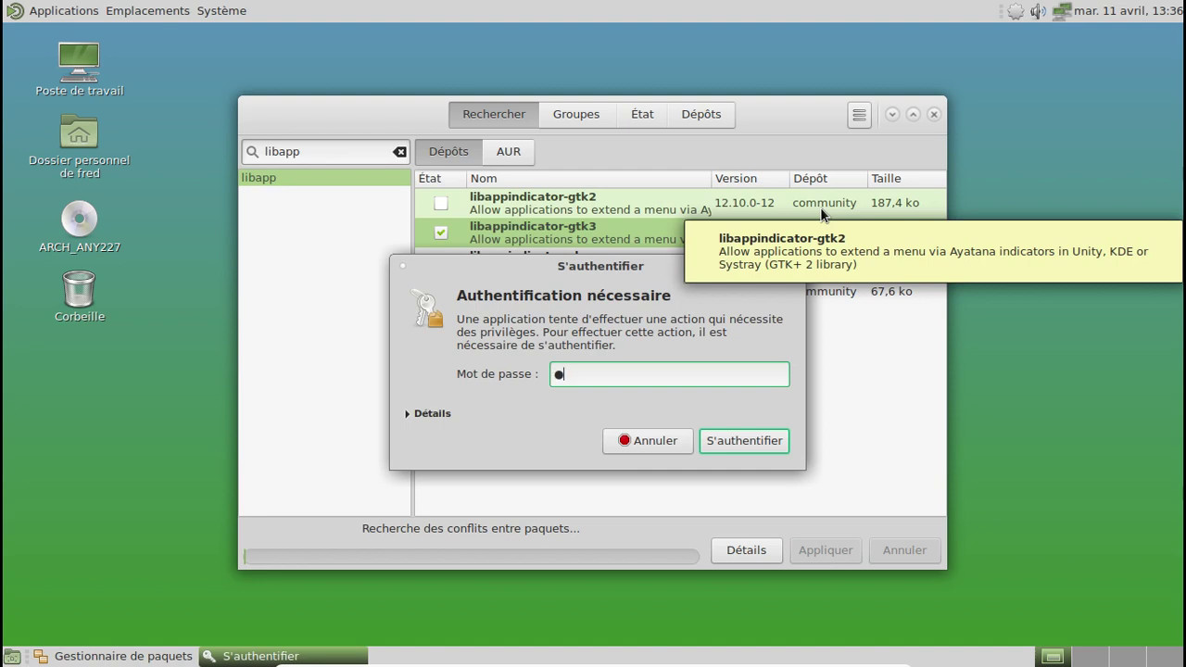
text(********)
key(Return)
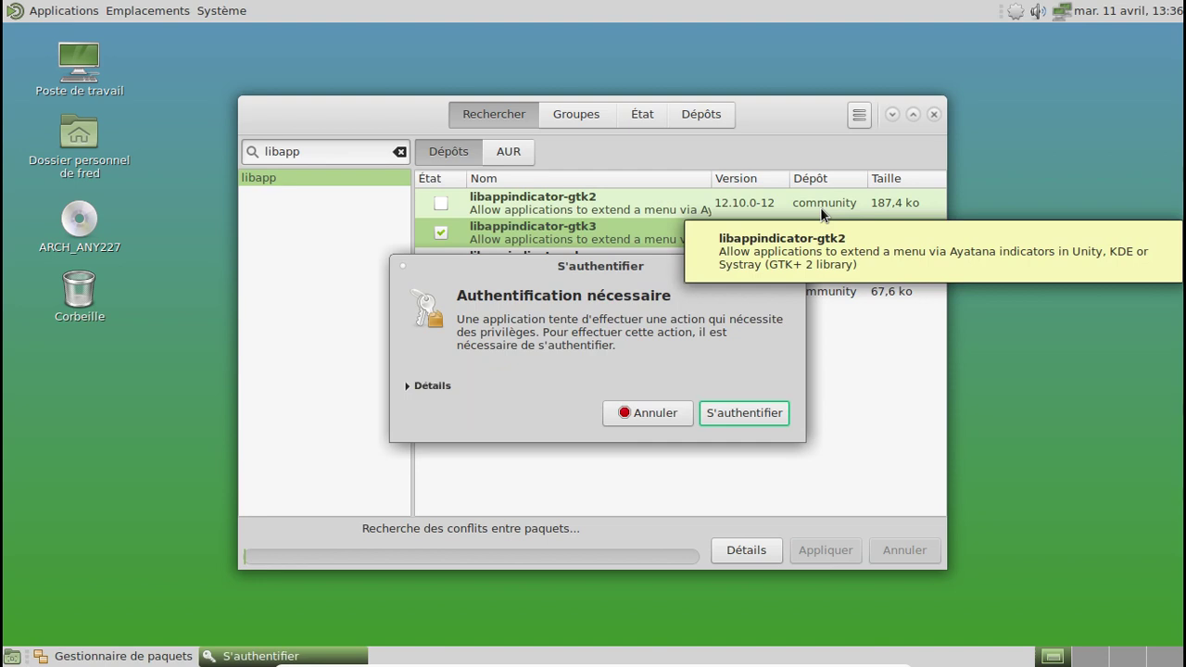
text(*****)
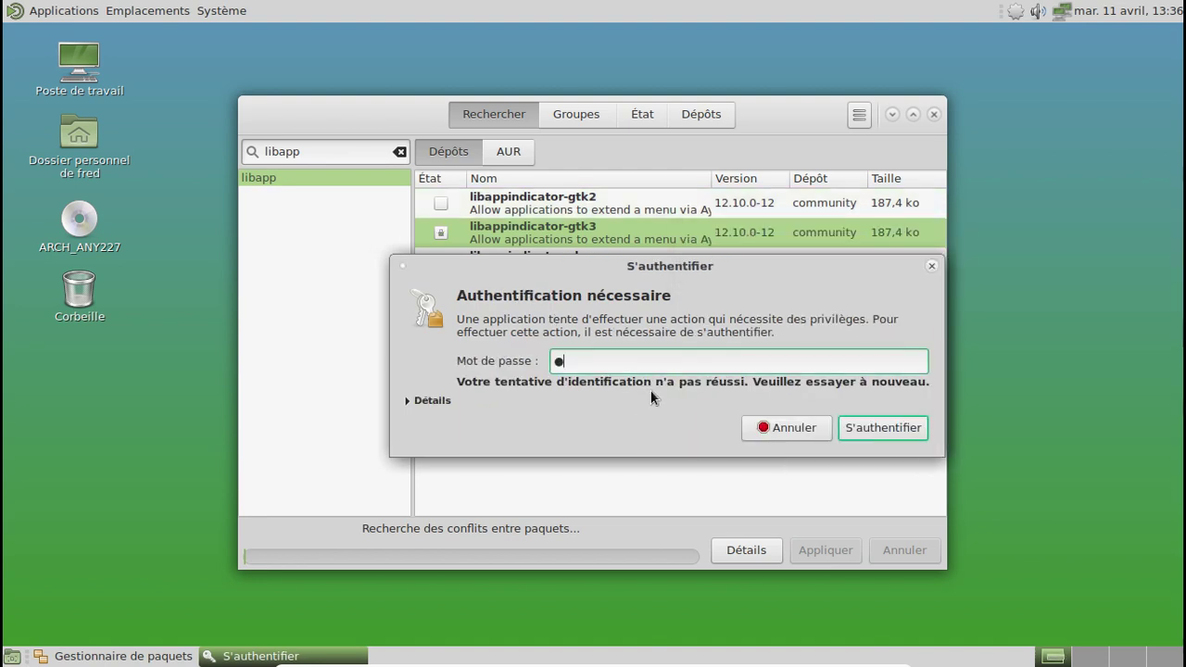
text(****)
key(Return)
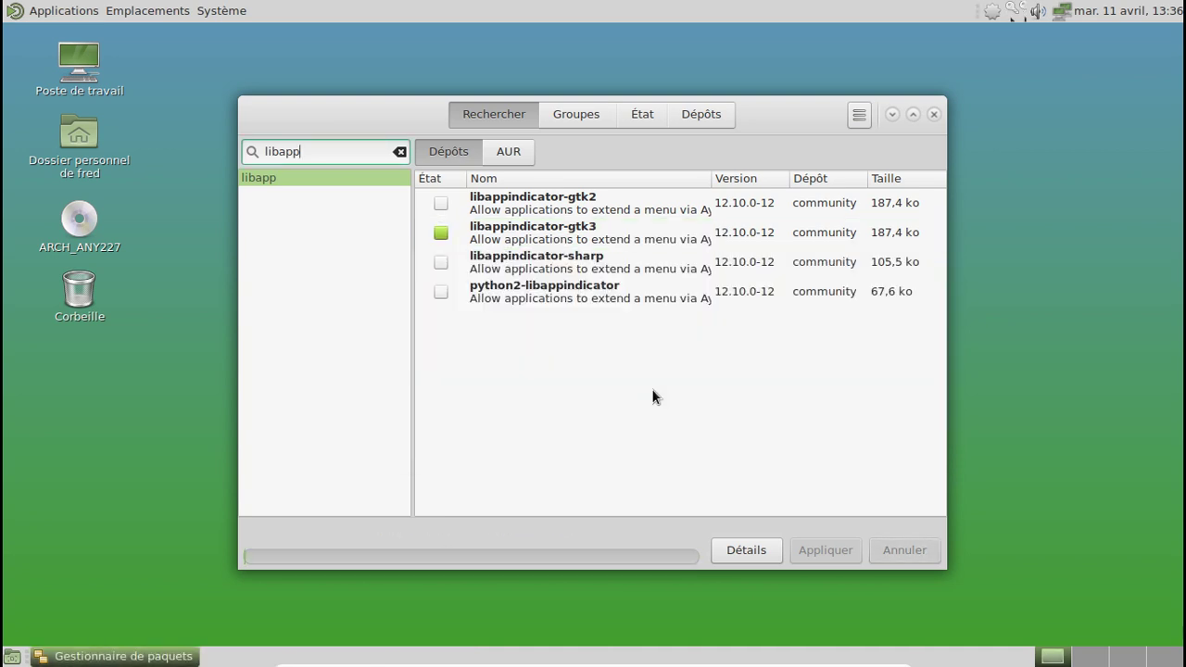
click(936, 115)
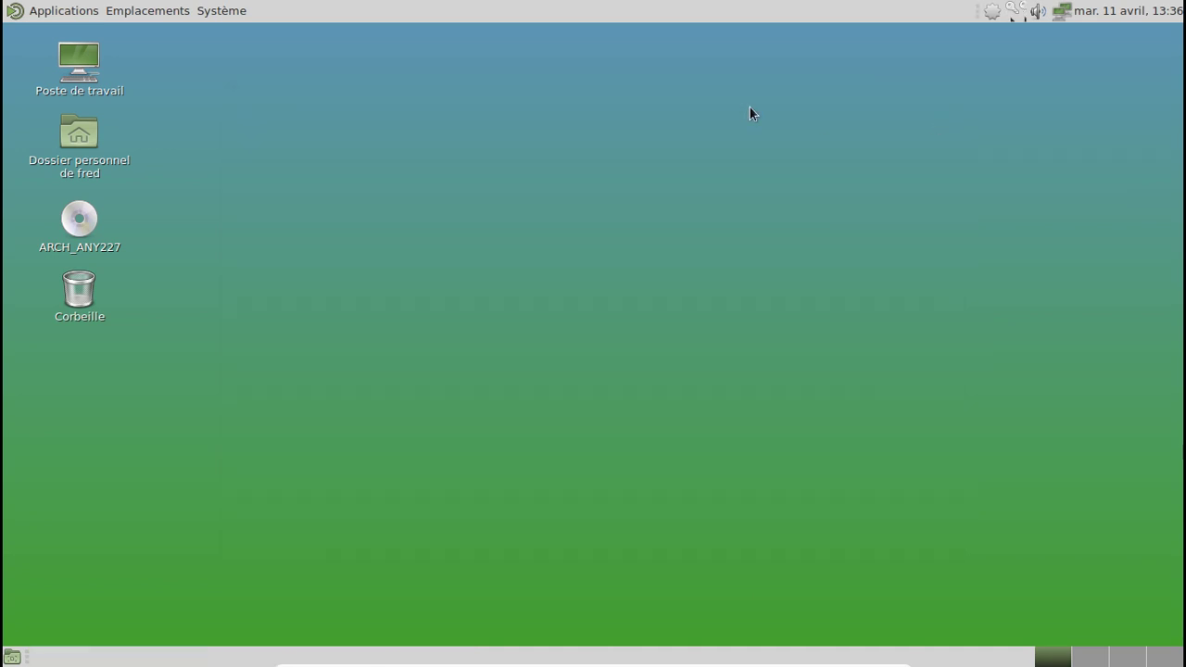
Step: Launch Compiz Fusion Icon and set Compiz as window manager with the Emerald decorator
click(77, 13)
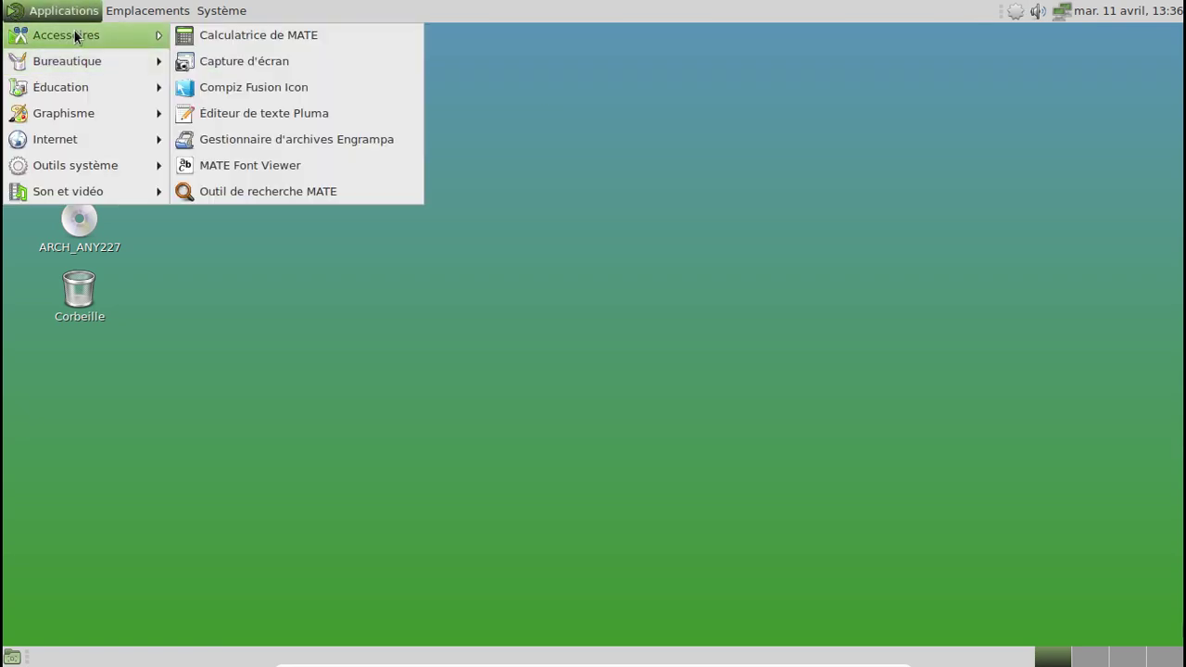
click(251, 84)
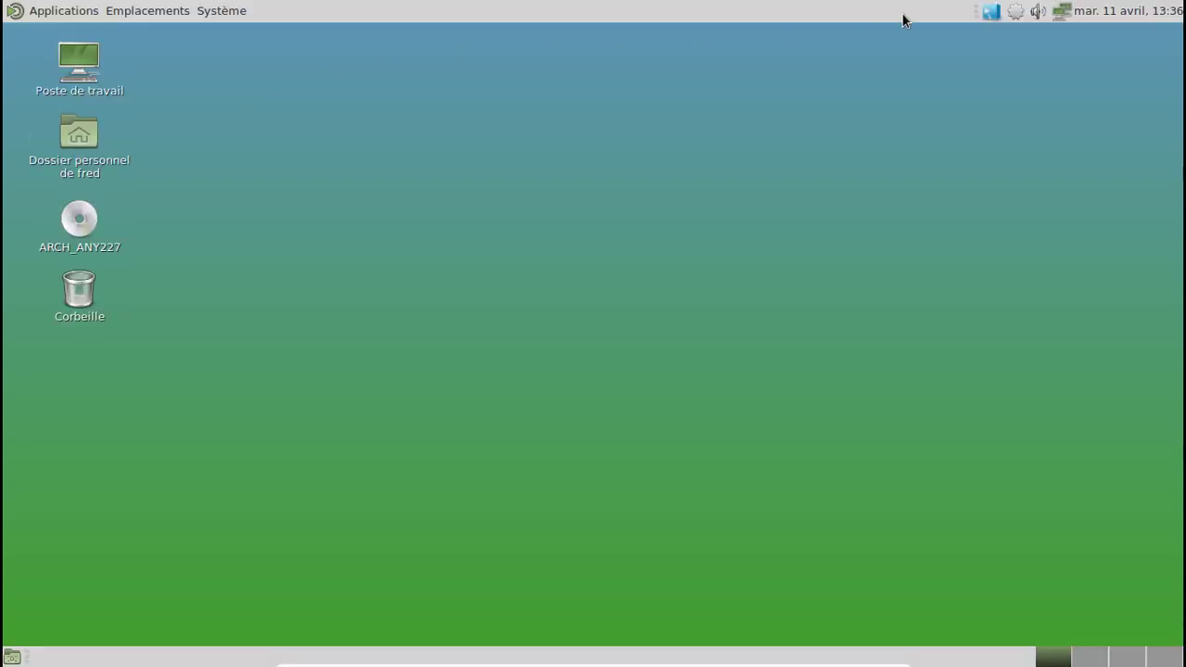
right_click(988, 17)
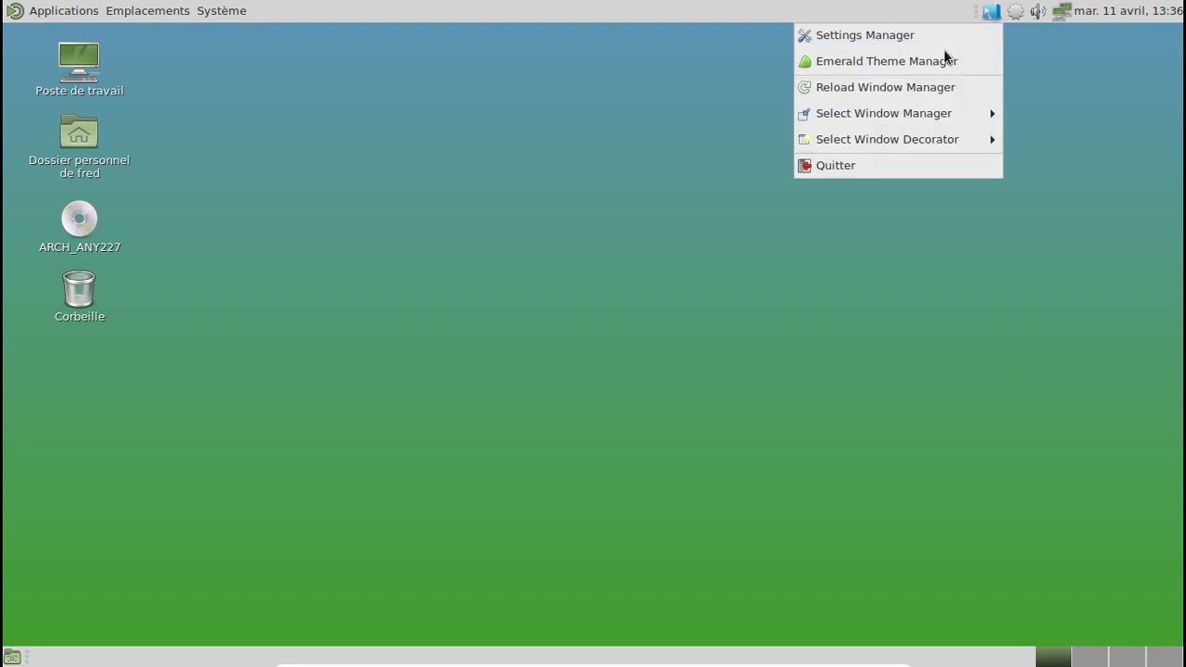
mouse_move(932, 116)
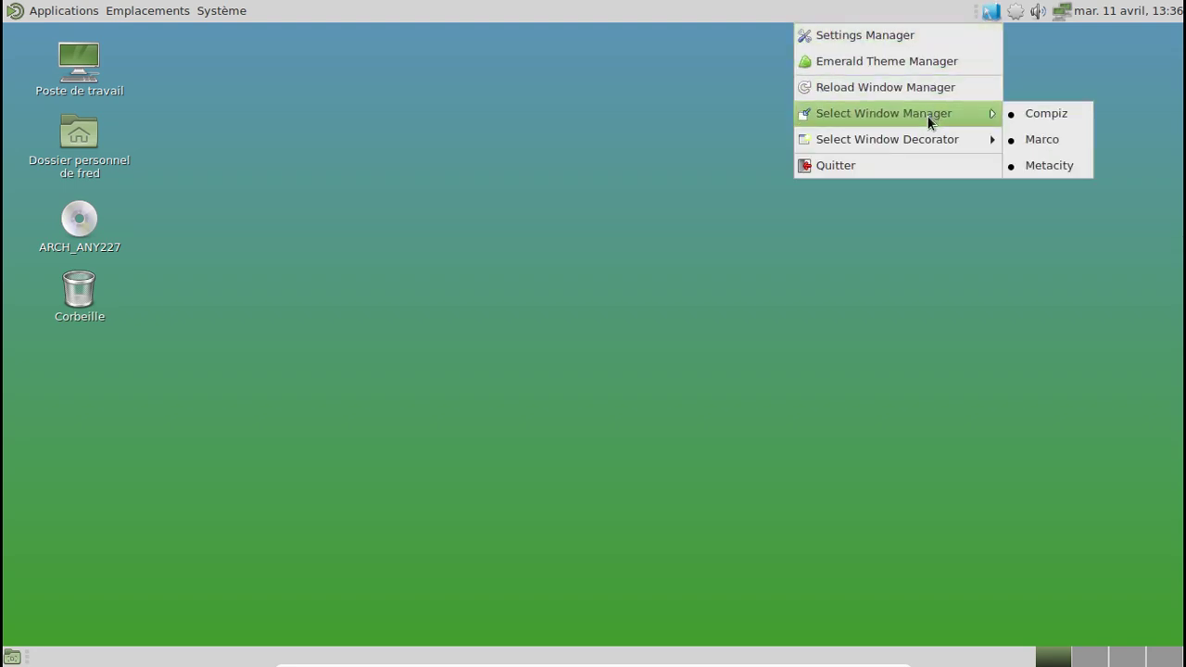
click(1043, 113)
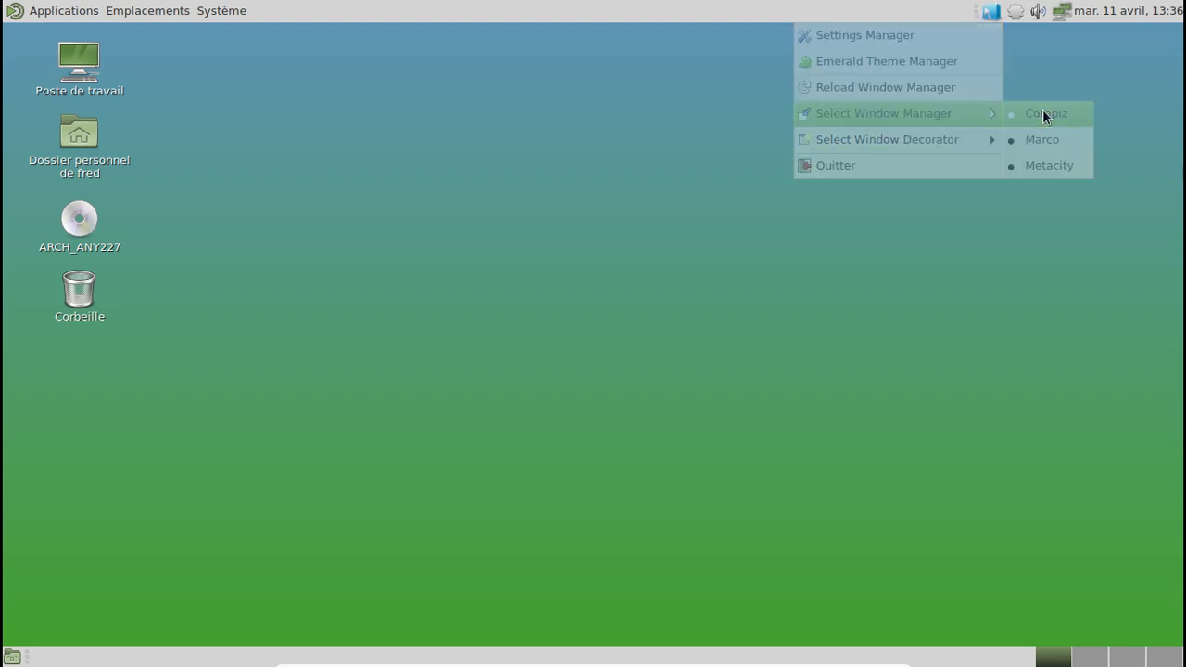
click(997, 13)
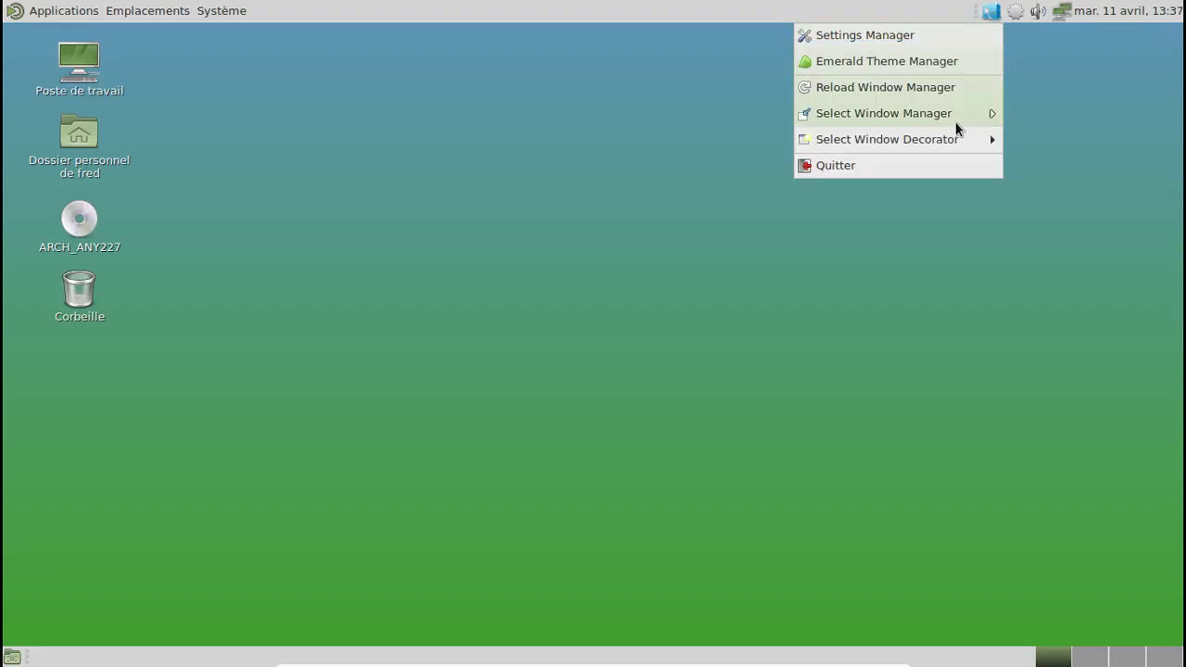
mouse_move(956, 133)
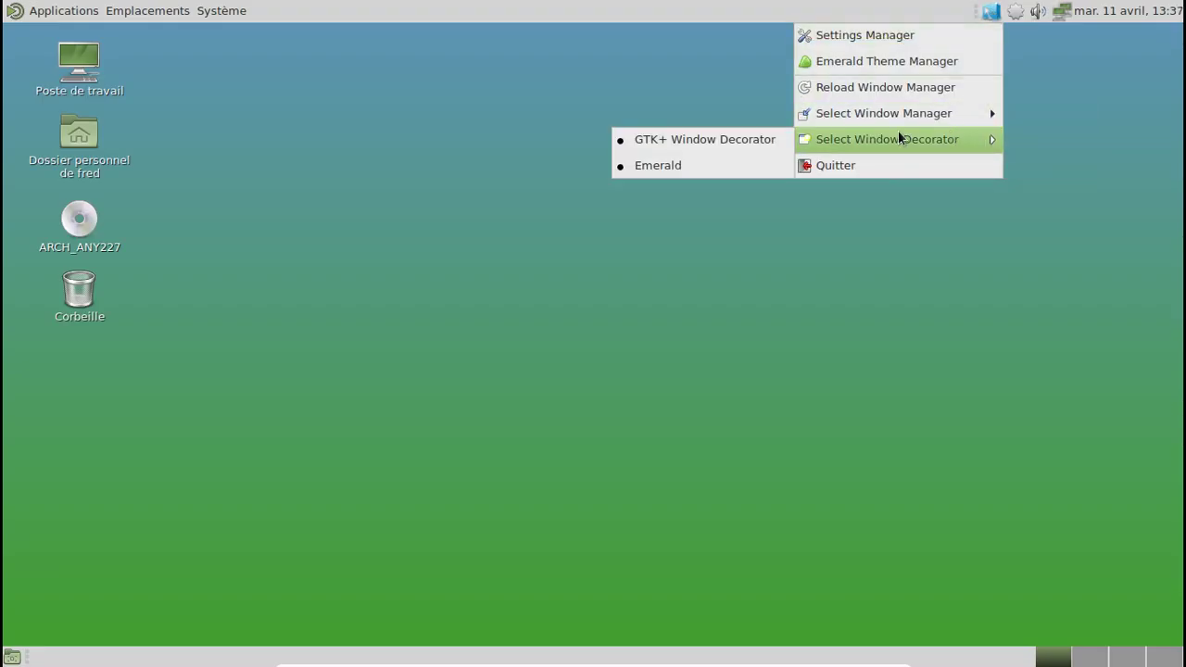
click(739, 163)
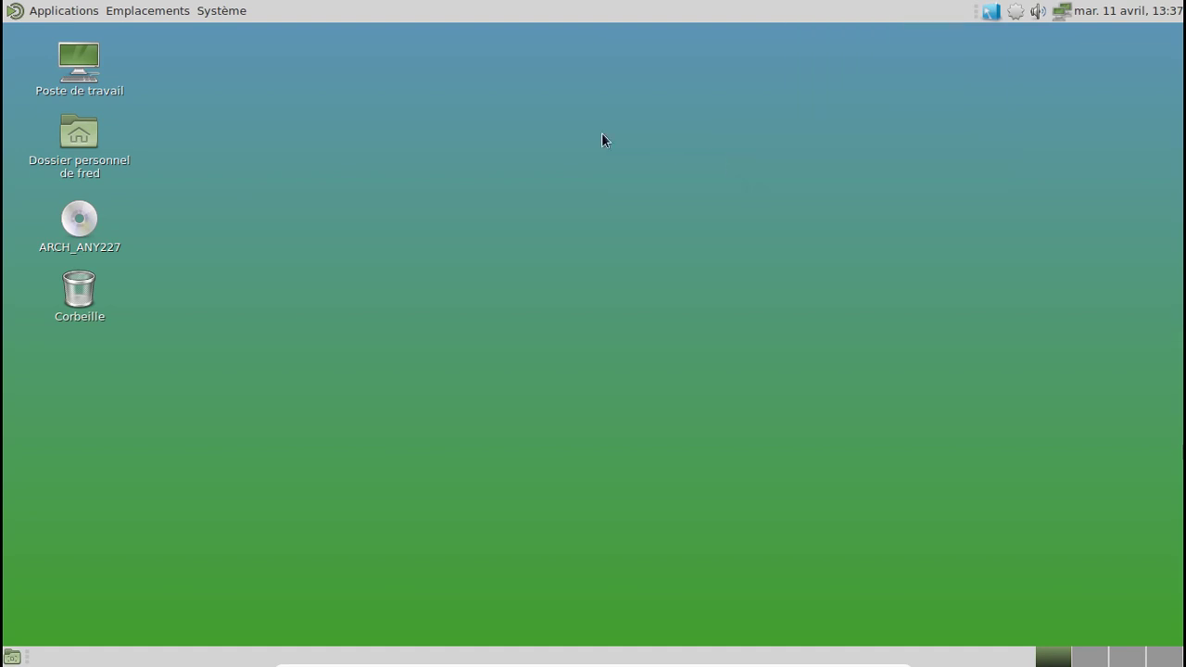
Step: Open the fred home folder and move its window to the screen centre
click(81, 149)
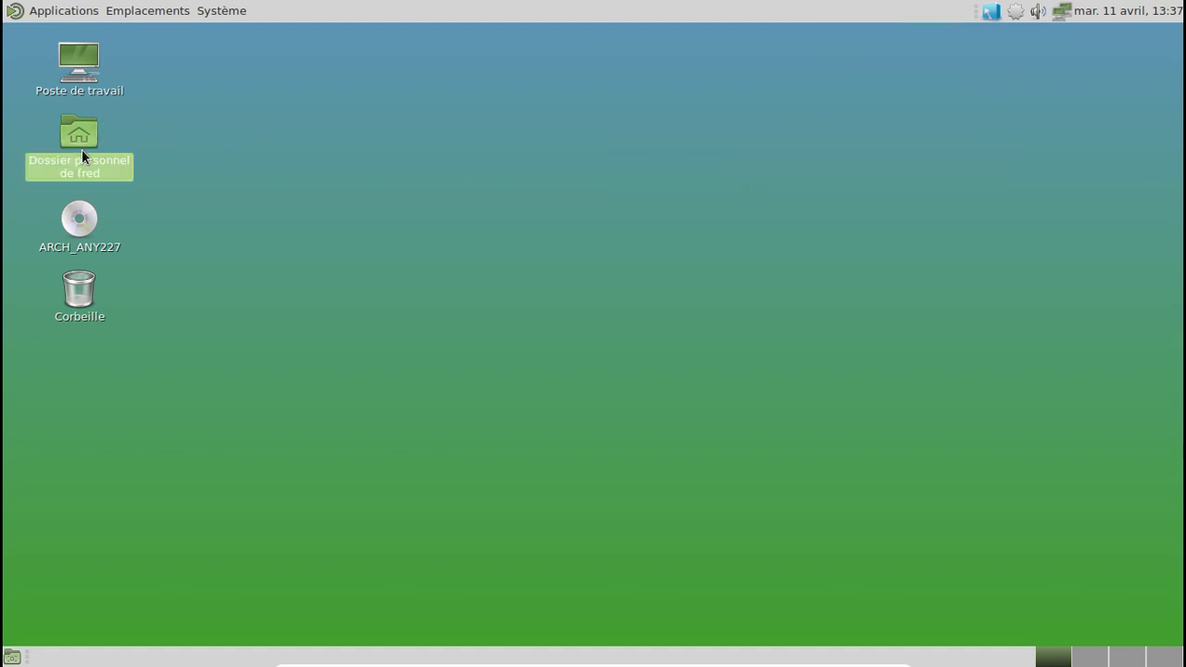
double_click(82, 149)
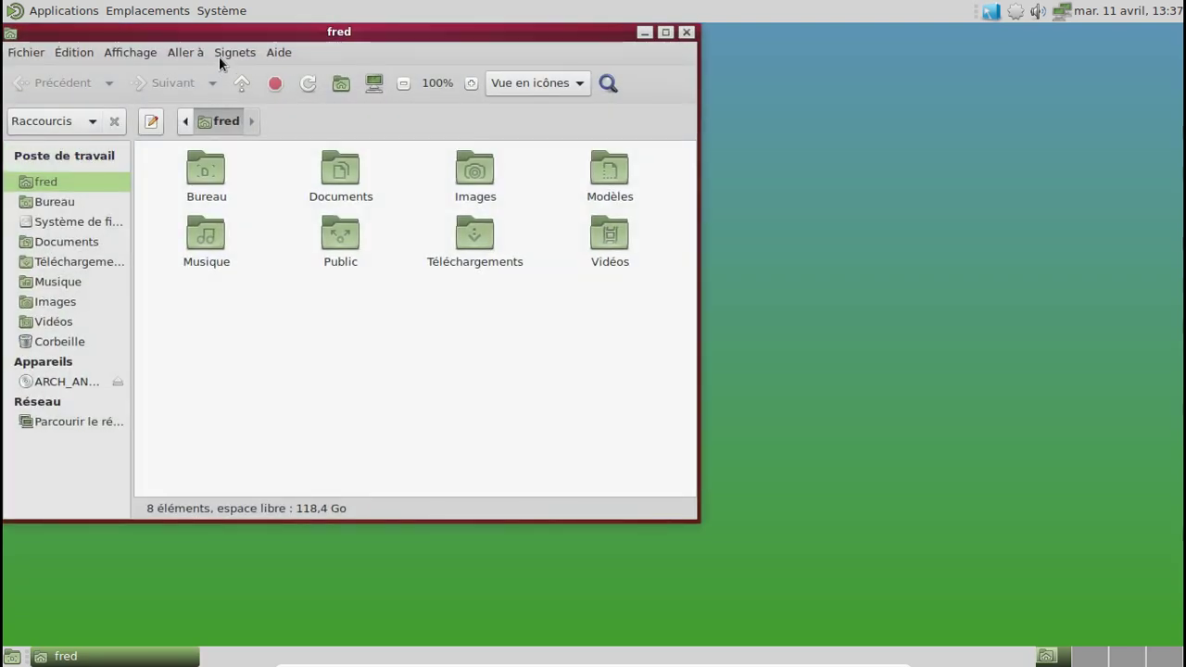
drag(223, 35, 523, 65)
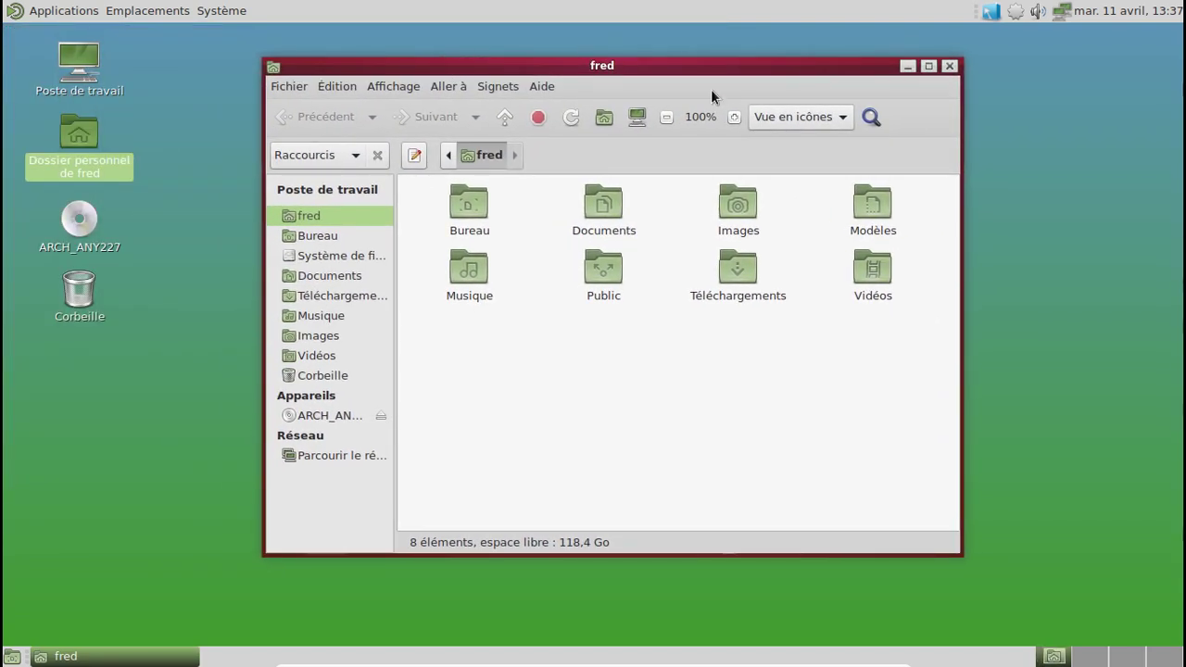
Step: Launch the CompizConfig Settings Manager from the Compiz tray icon and accept its caution warning
click(992, 11)
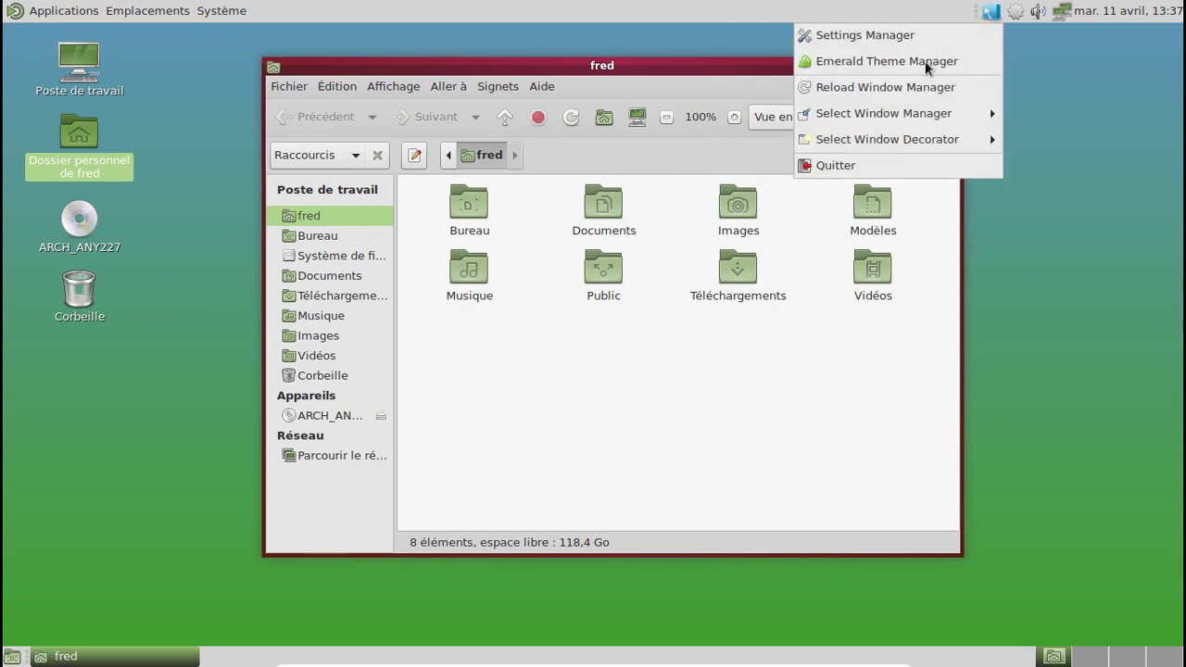
click(894, 38)
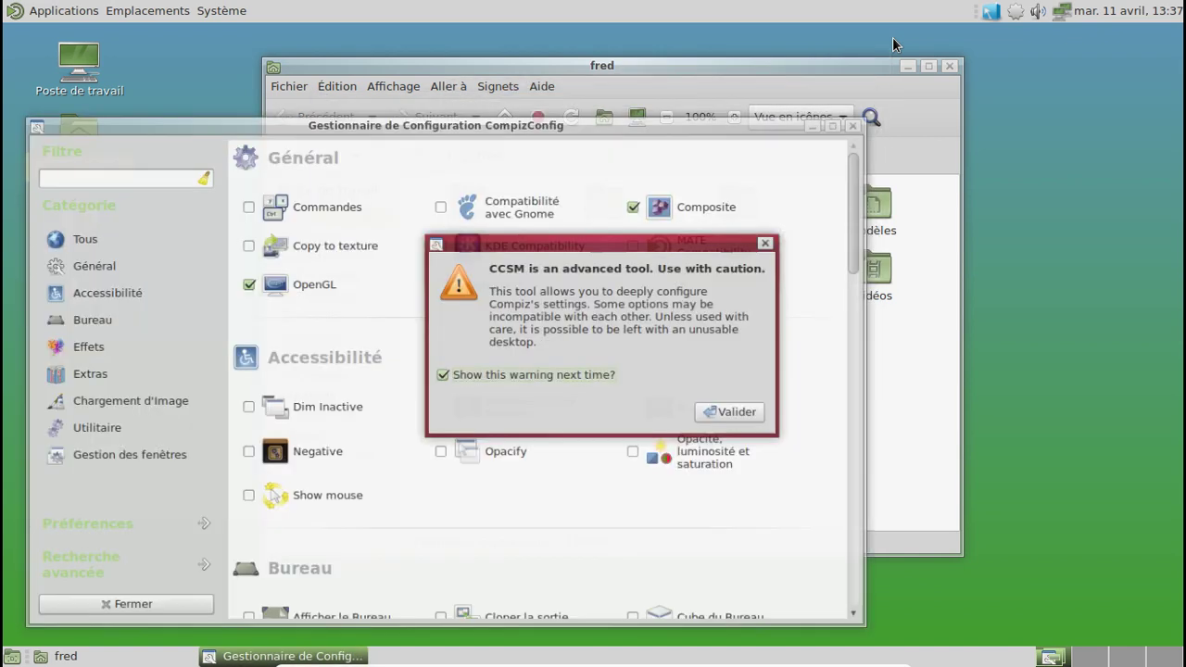
click(714, 423)
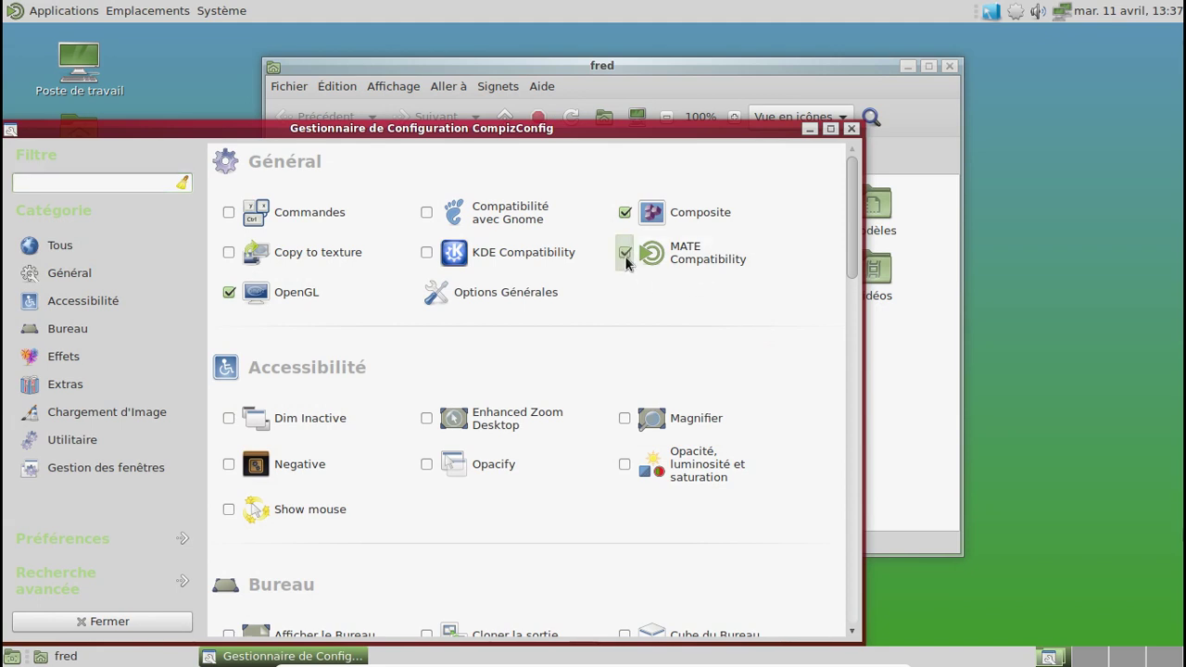
Step: Enable the 3D Windows plugin, activating Cube du Bureau and disabling the conflicting Desktop Wall
scroll(847, 283, down, 2)
scroll(847, 297, down, 5)
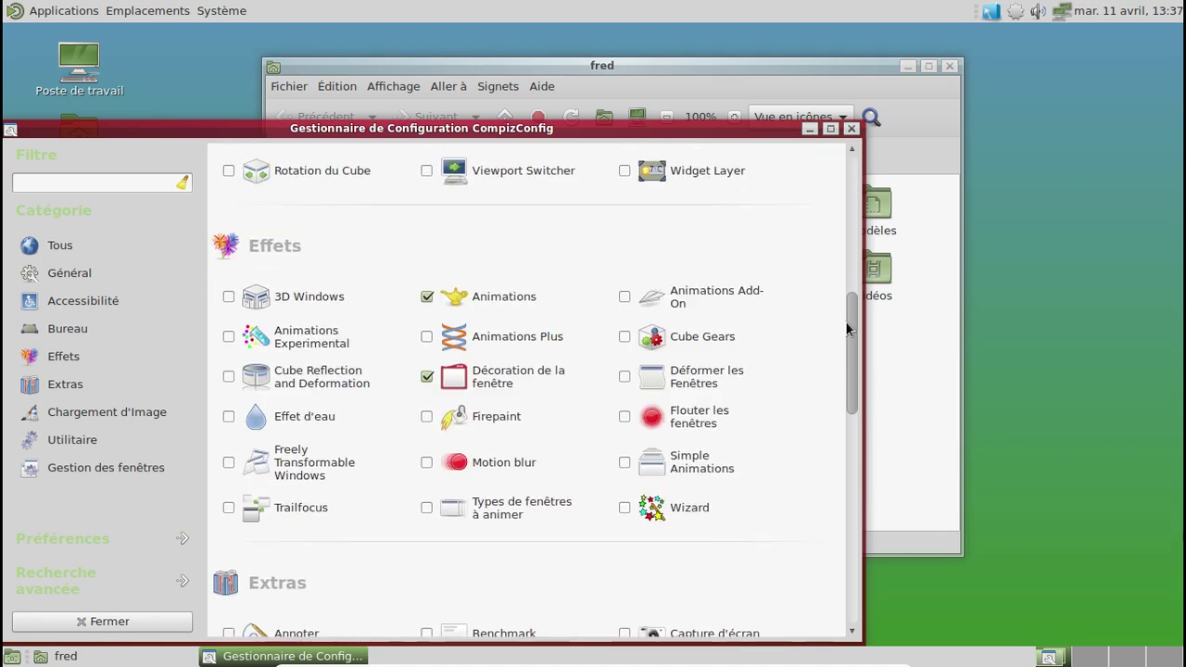
click(229, 298)
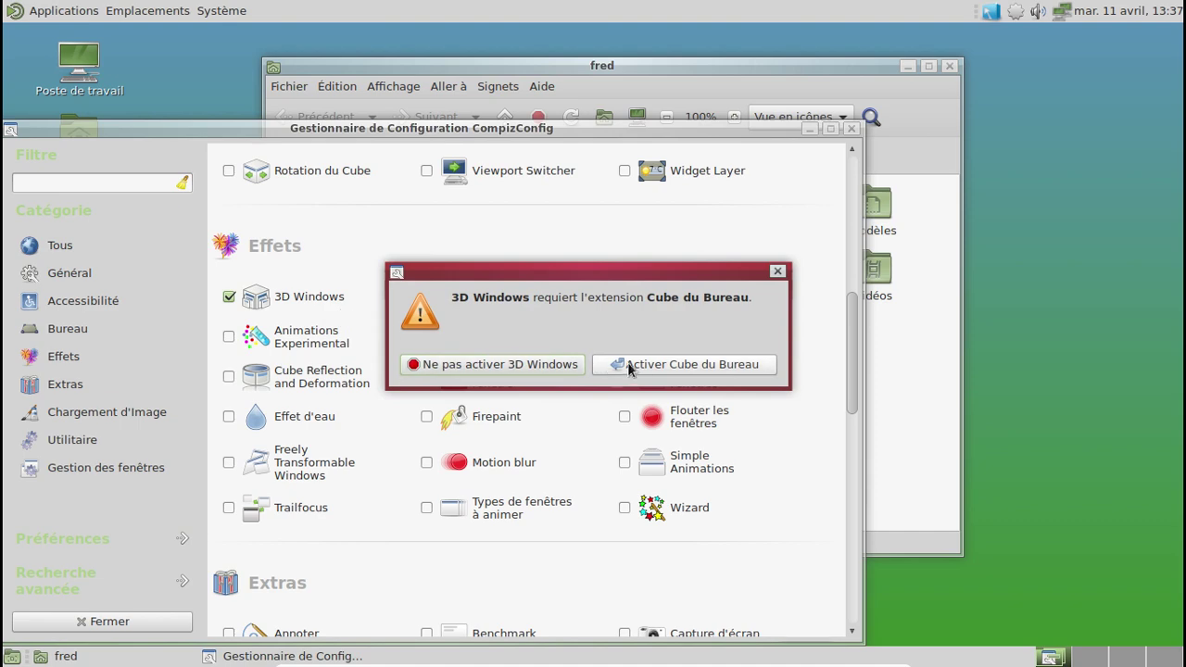
click(633, 364)
click(636, 364)
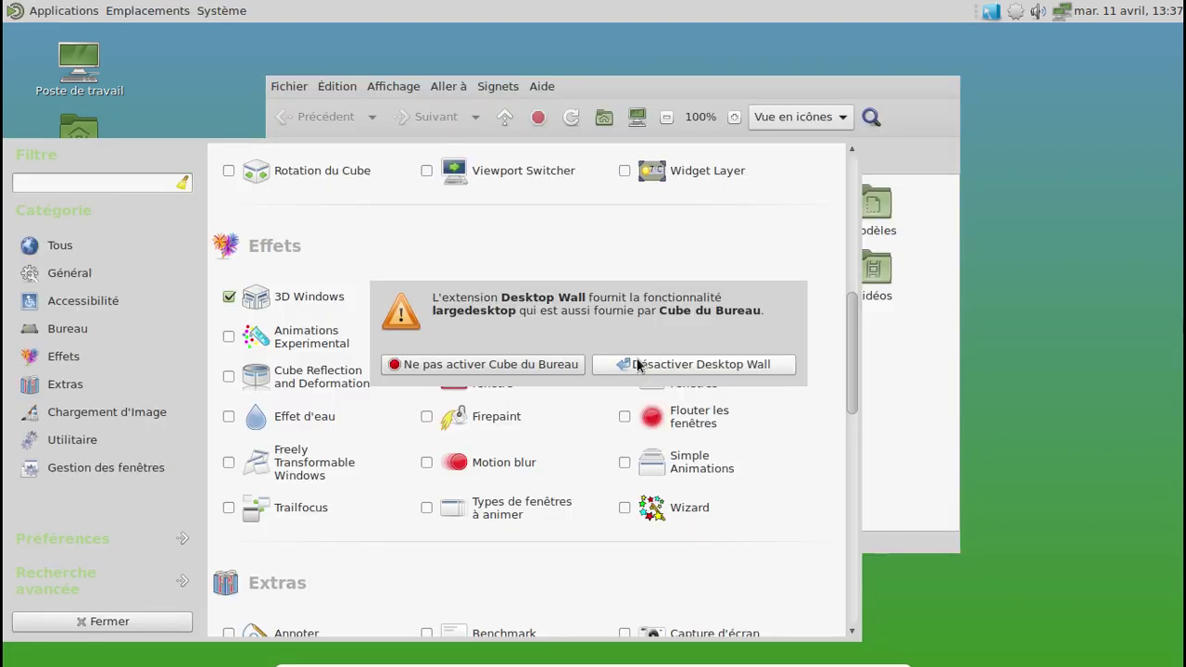
click(636, 363)
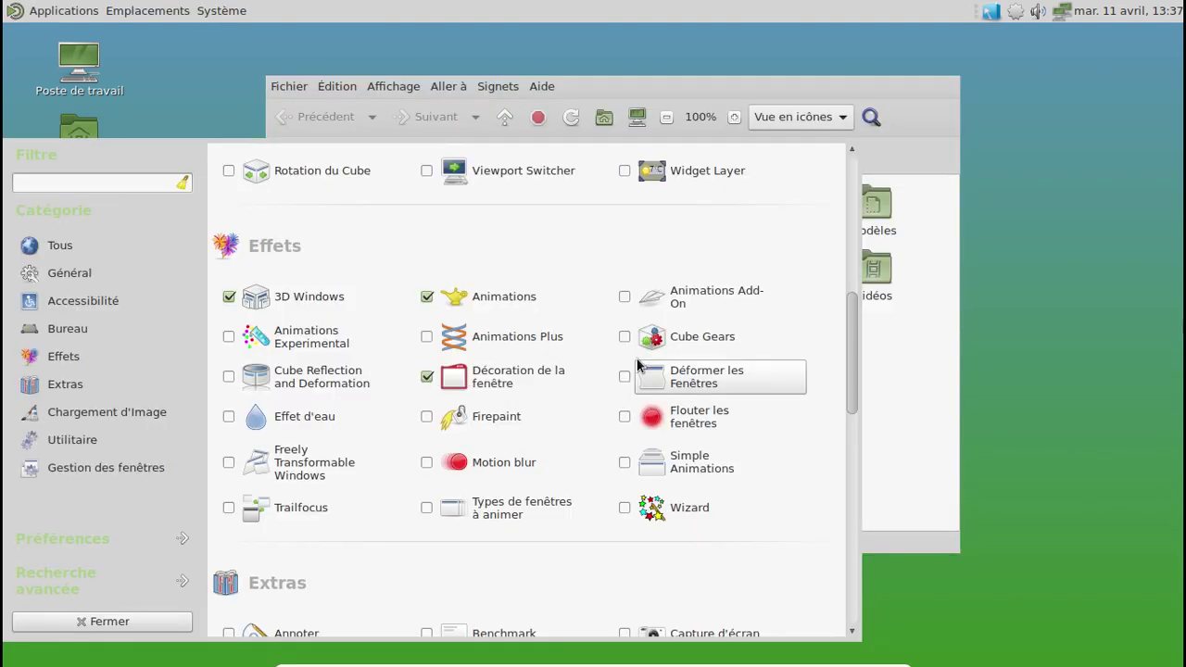
click(991, 11)
Step: Restart Compiz as window manager, enable Déformer les Fenêtres, and drag the CCSM window to see it wobble
mouse_move(941, 116)
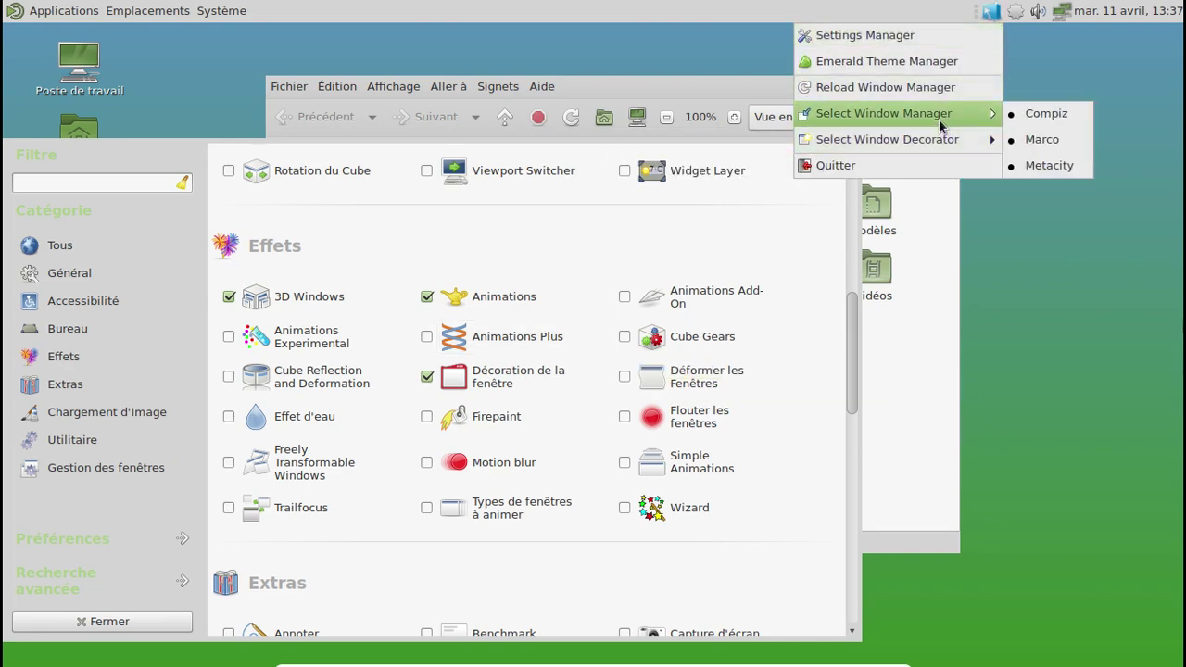
click(1061, 119)
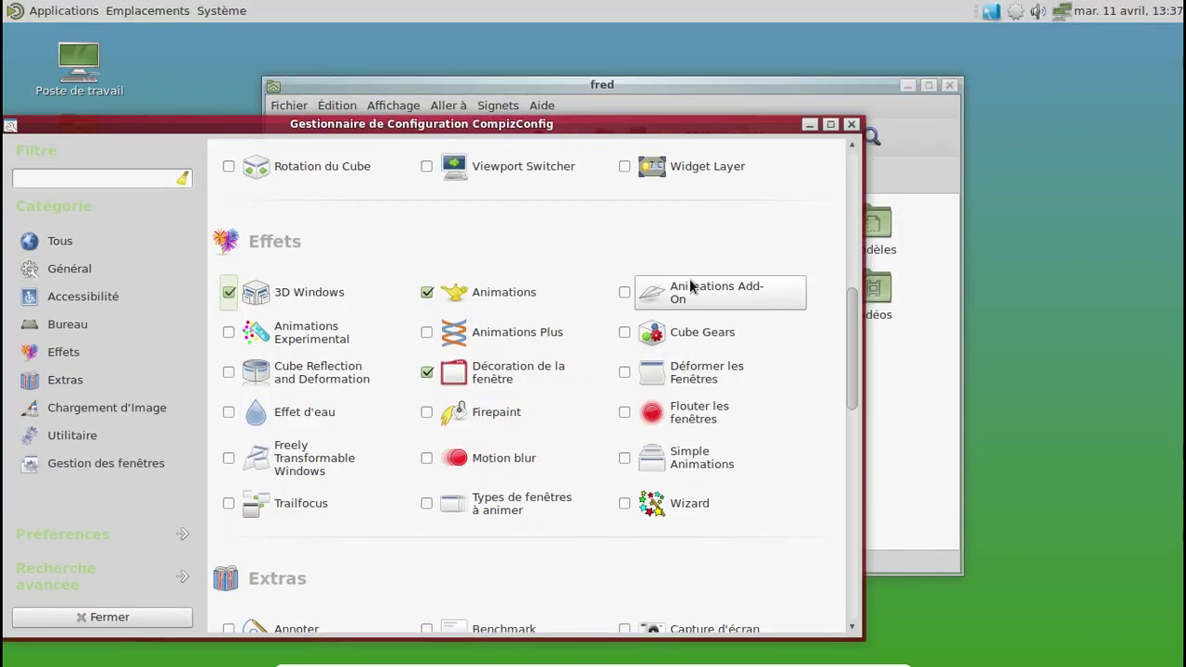
scroll(691, 288, down, 3)
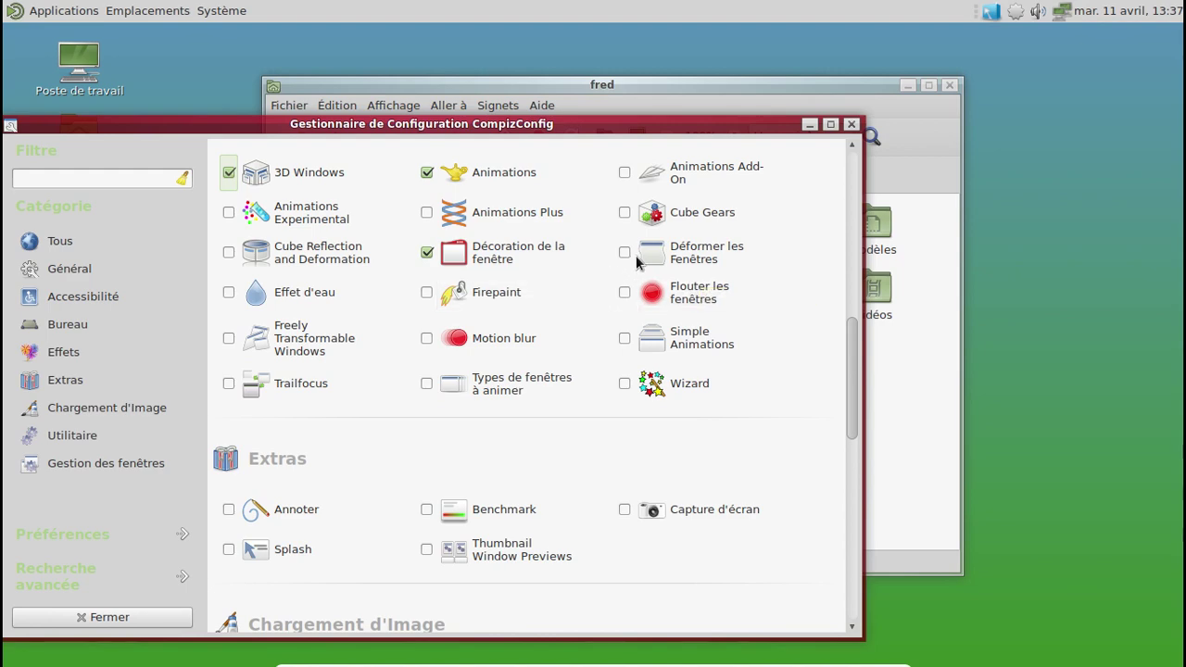
click(625, 252)
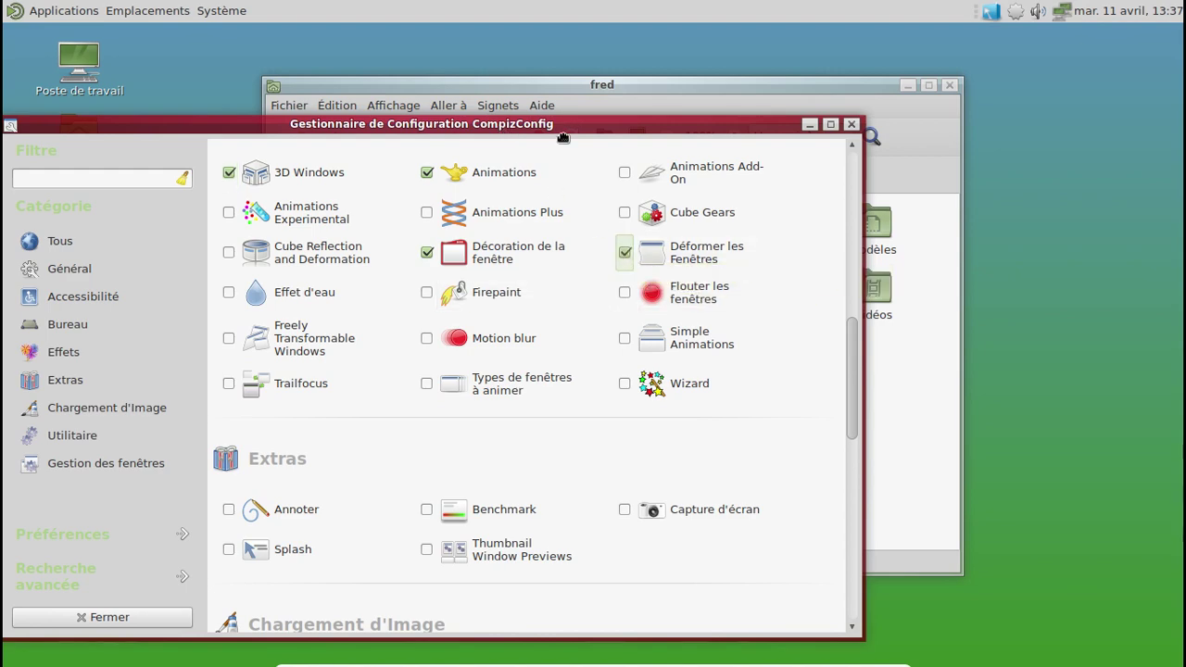
drag(464, 124, 722, 136)
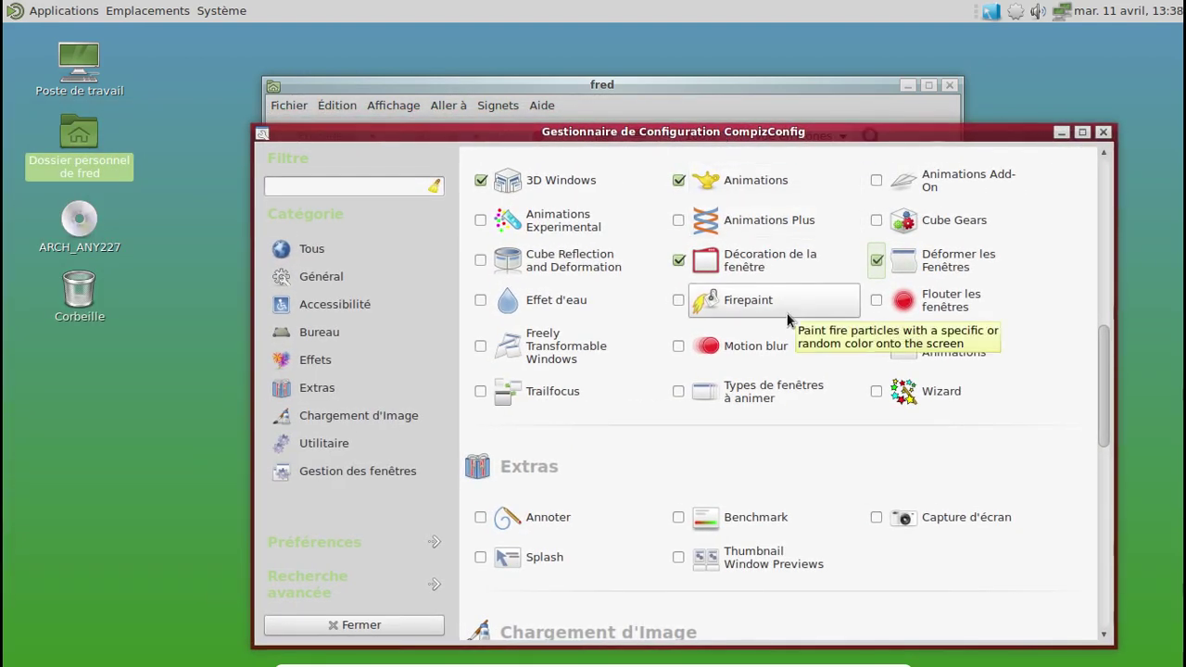
Step: Enable Ring Switcher under Gestion des fenêtres and test it with Alt+Tab
scroll(787, 313, down, 5)
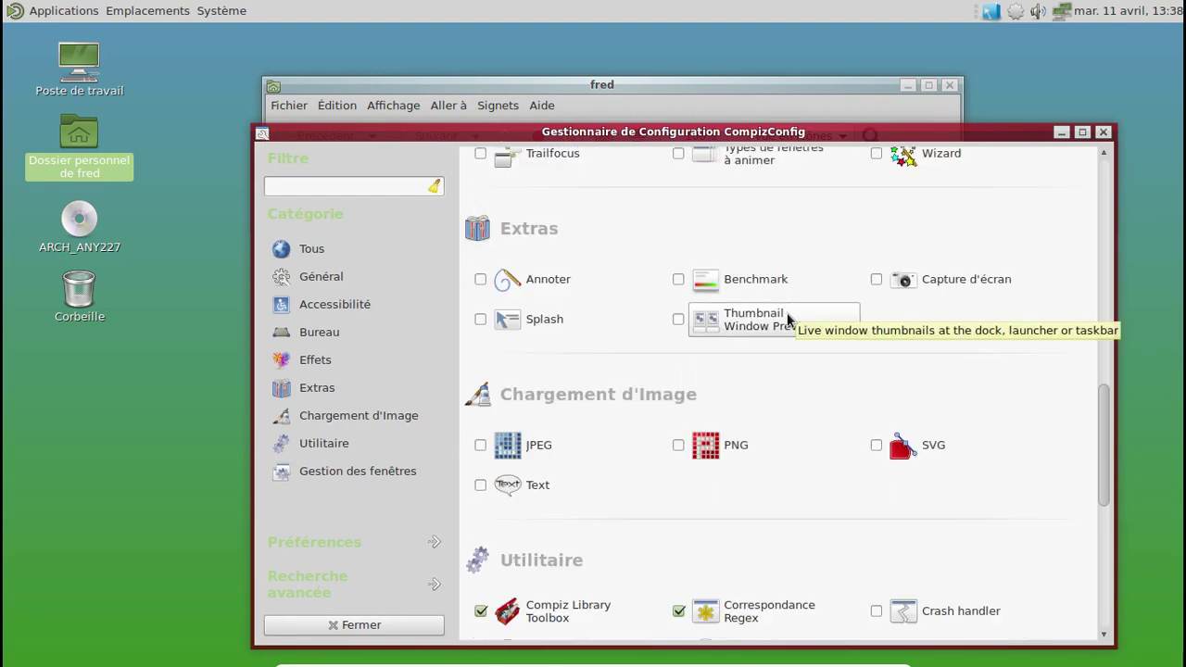
scroll(787, 313, down, 7)
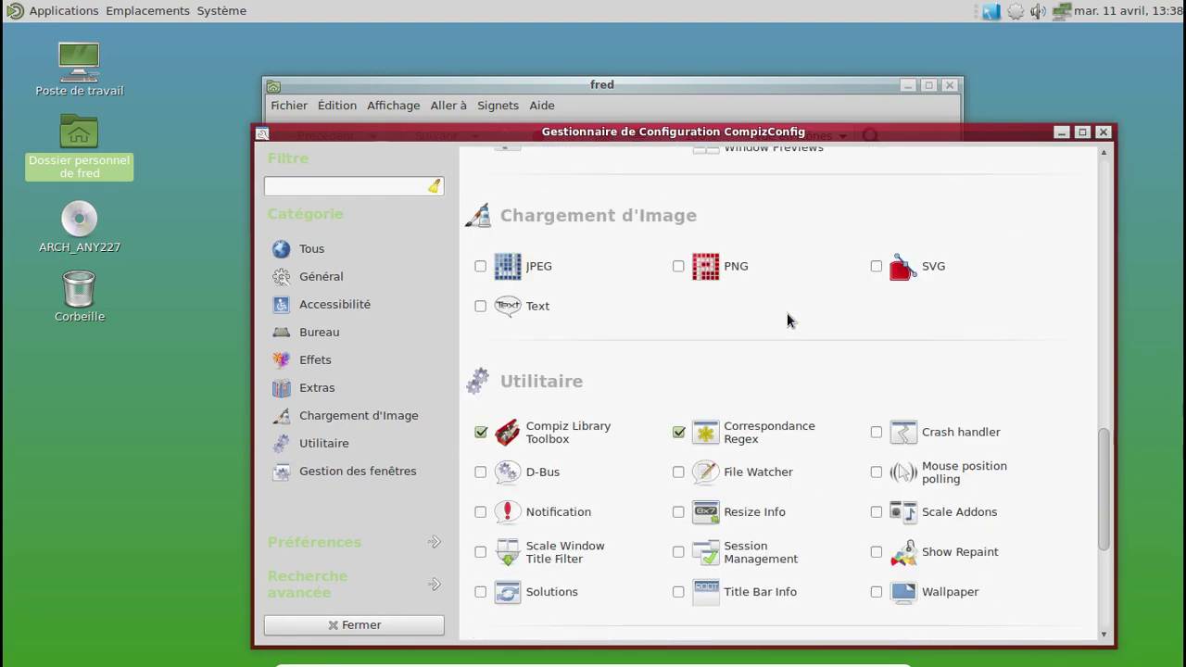
scroll(787, 312, down, 3)
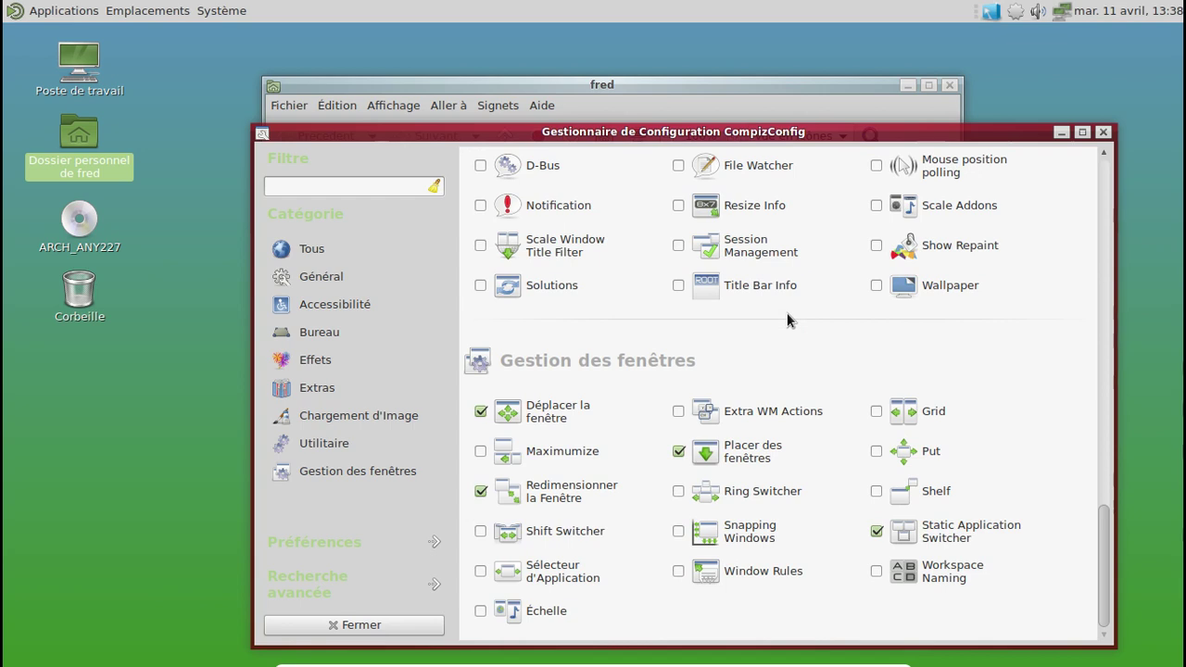
click(678, 493)
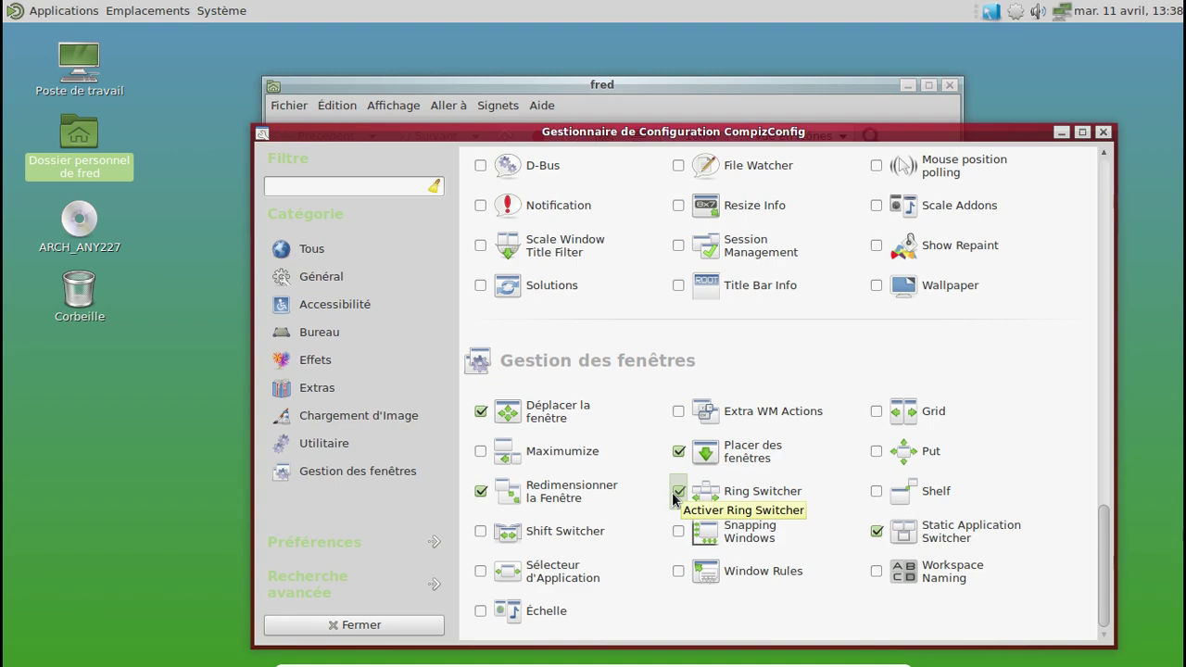
key(alt+Tab)
key(alt+Tab)
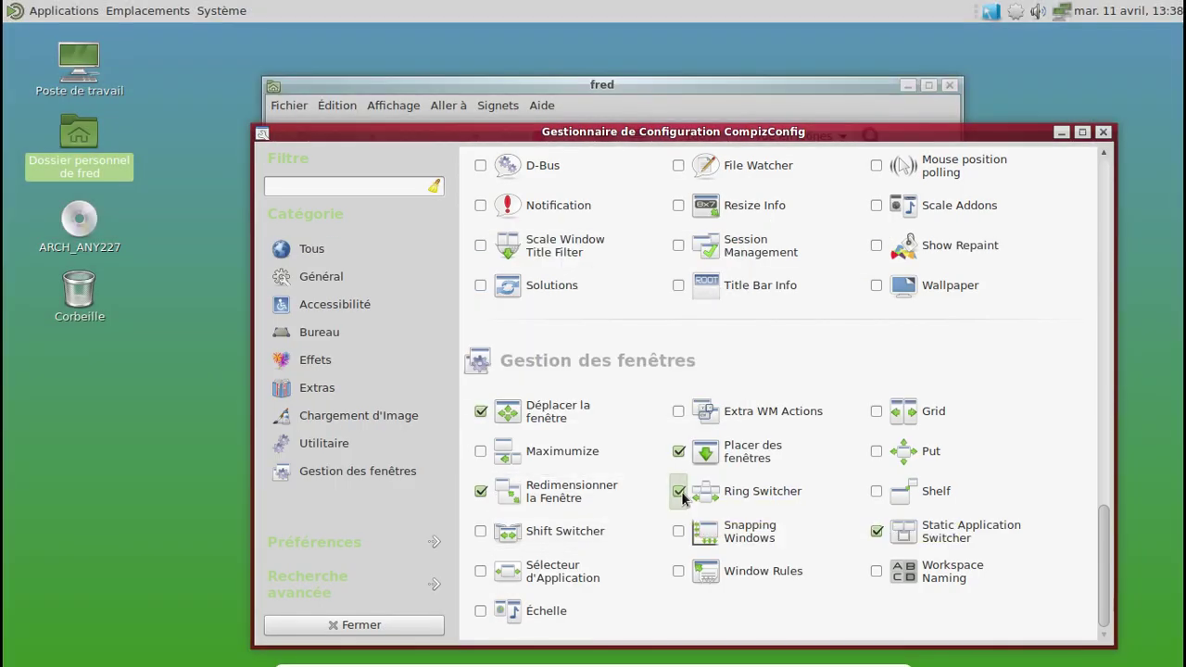
Step: Switch to Shift Switcher instead and try it with Alt+Tab
click(480, 532)
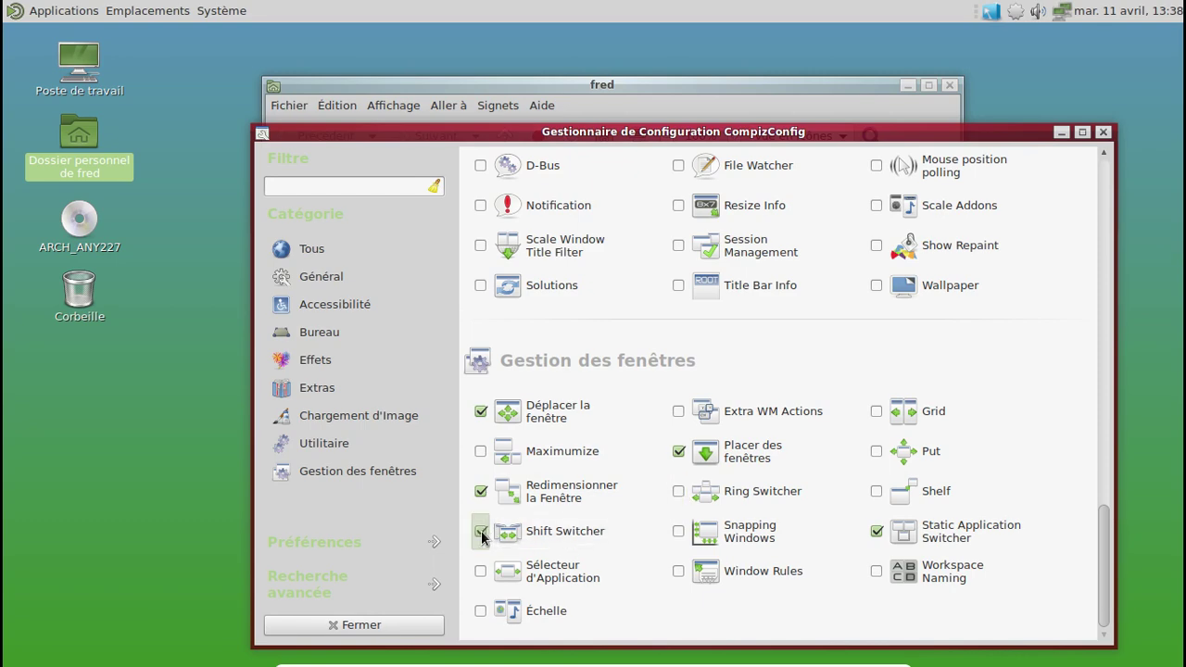
key(alt+Tab)
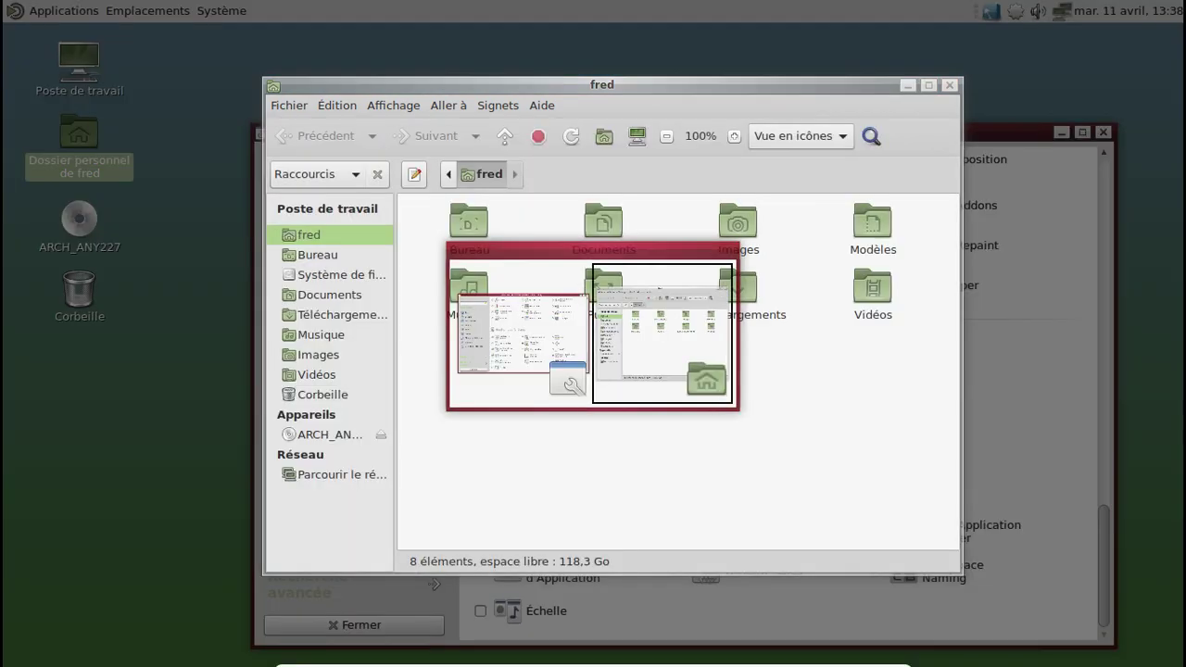
key(alt+Tab)
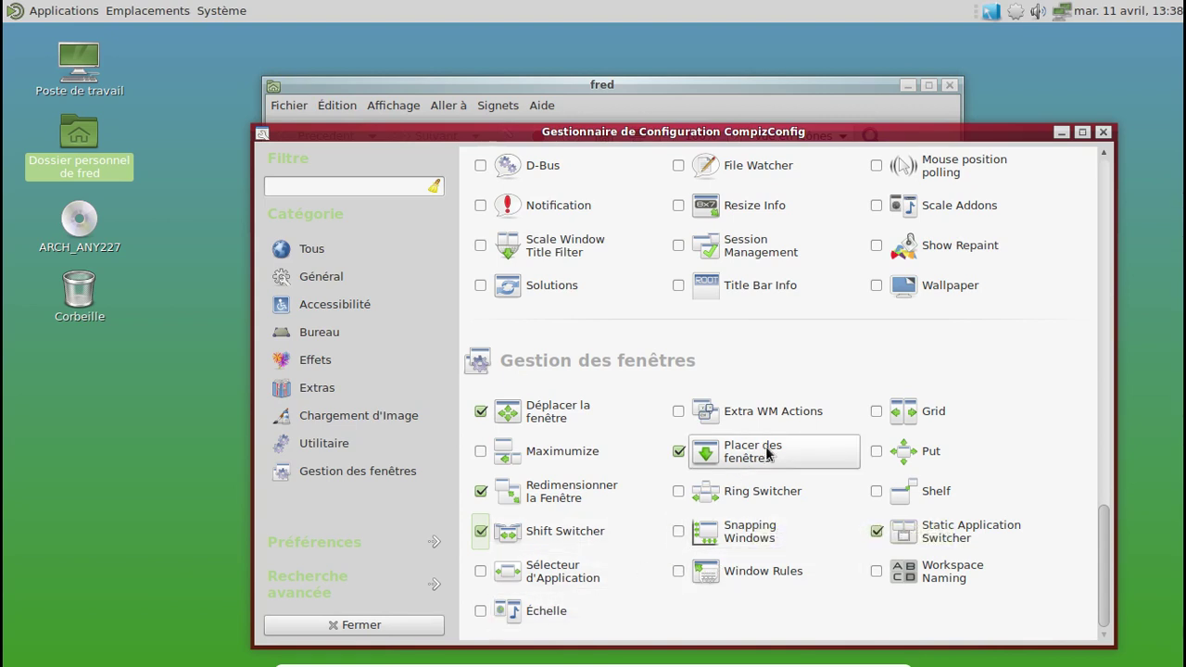
drag(1100, 523, 1096, 469)
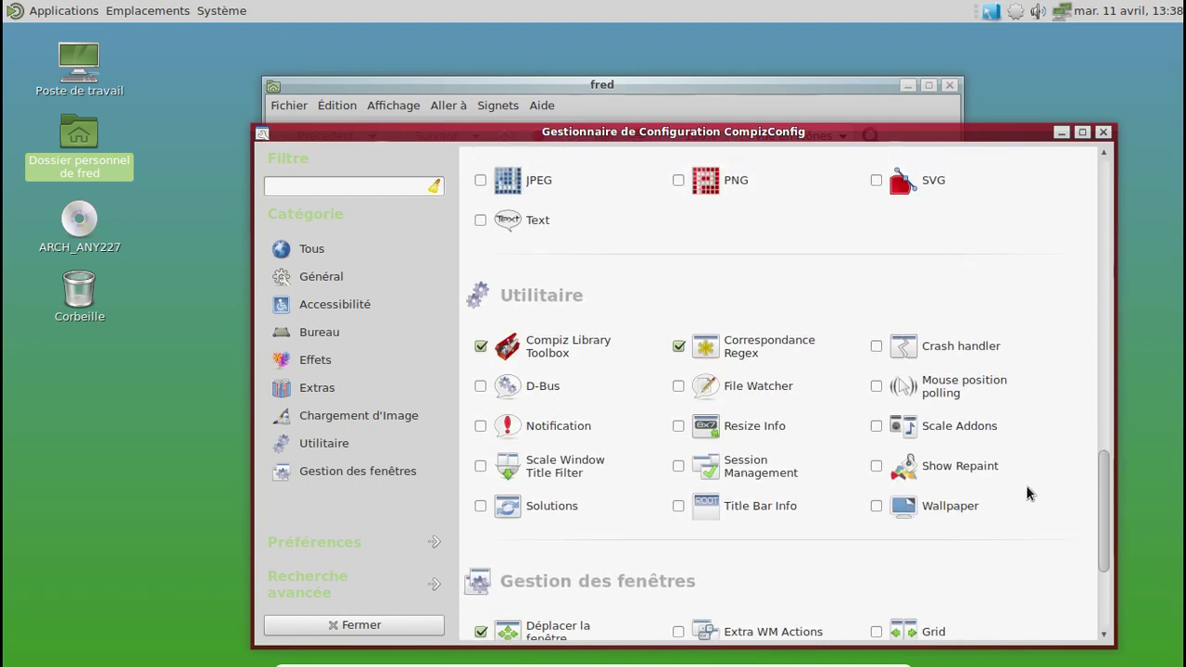
Step: Enable Resize Info and Capture d'écran, accepting its required PNG extension
click(678, 426)
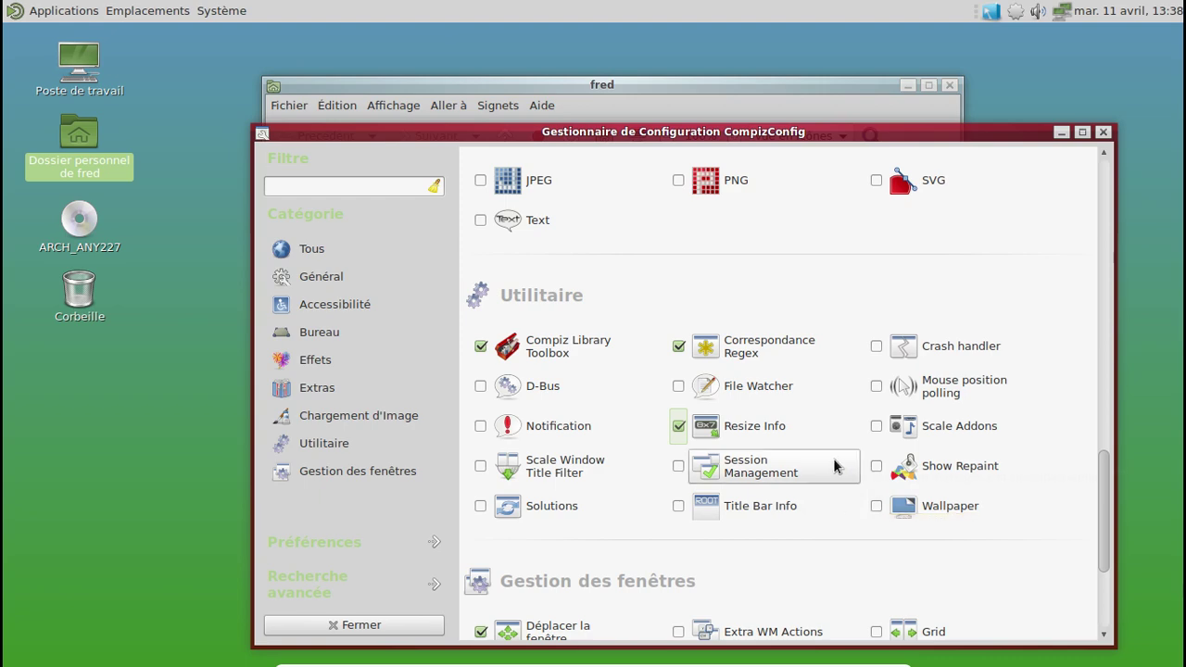
scroll(834, 466, up, 3)
scroll(835, 466, up, 5)
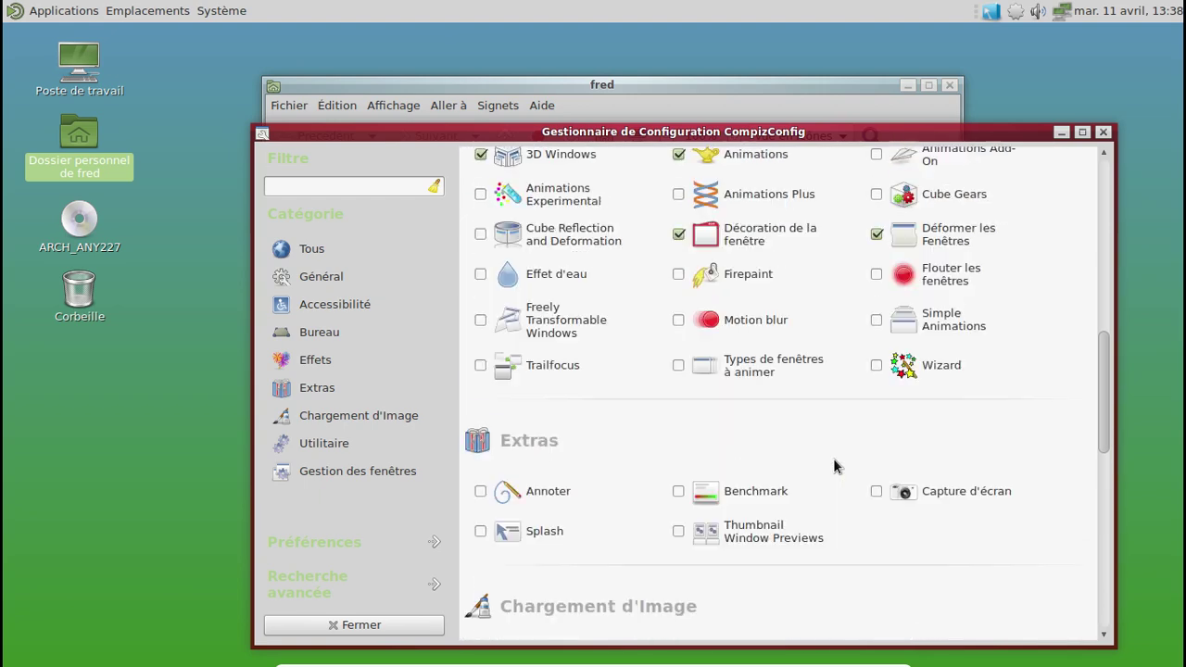
click(876, 491)
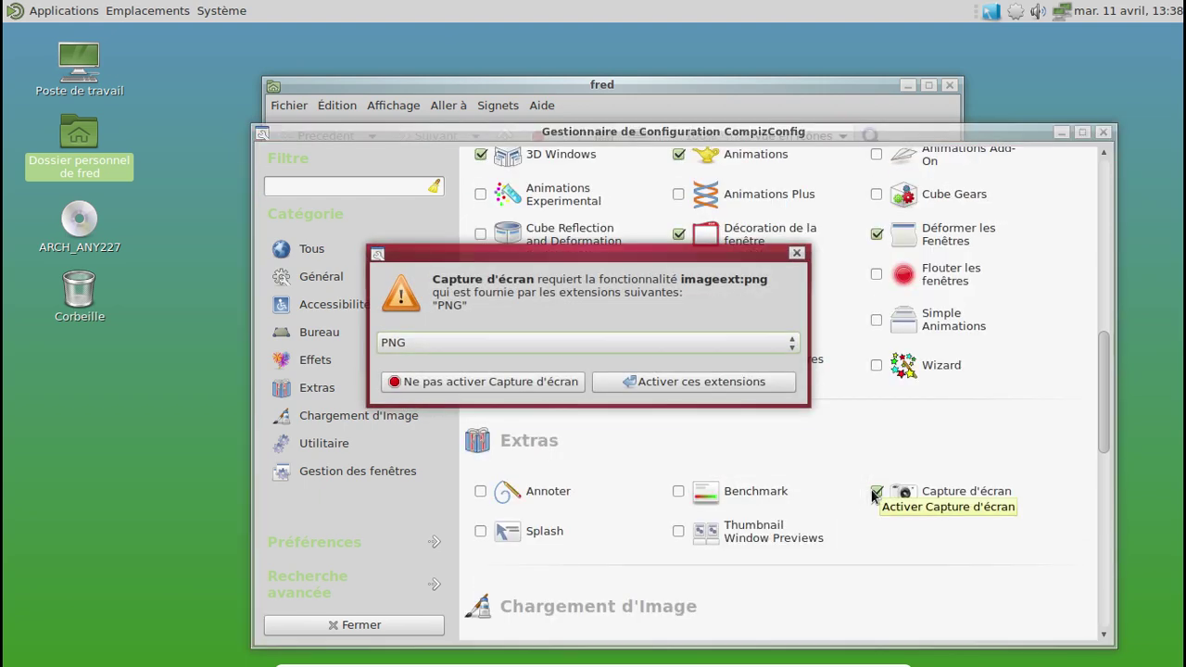
click(728, 388)
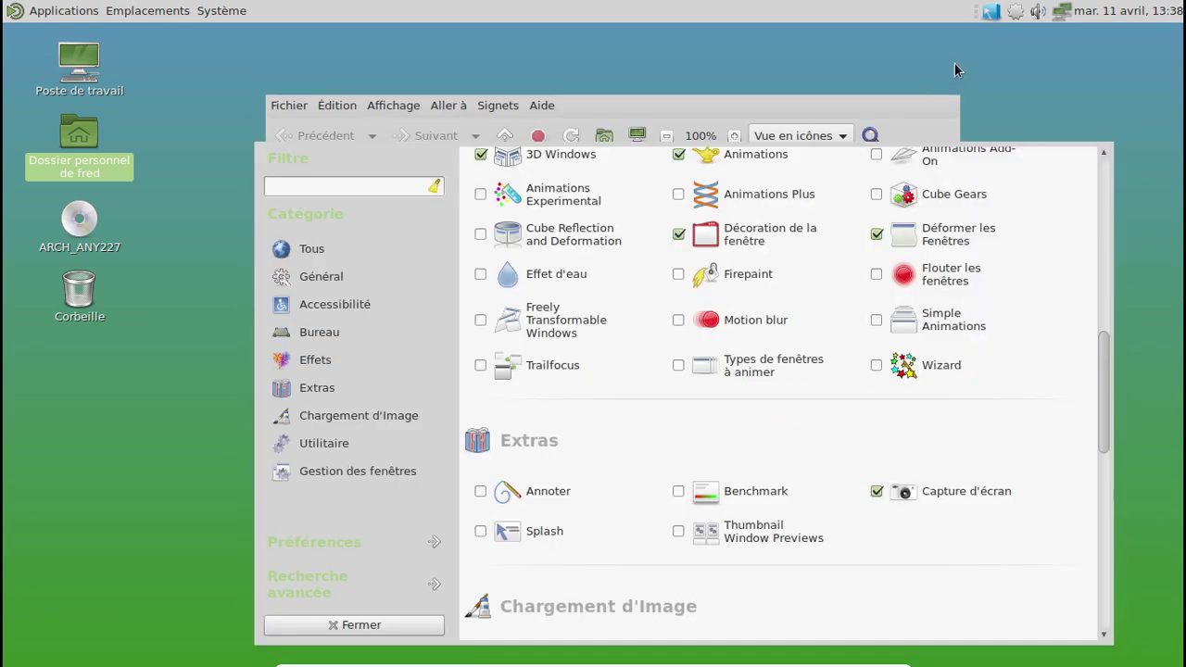
Step: Restart Compiz as the window manager from the tray icon
click(999, 16)
mouse_move(921, 114)
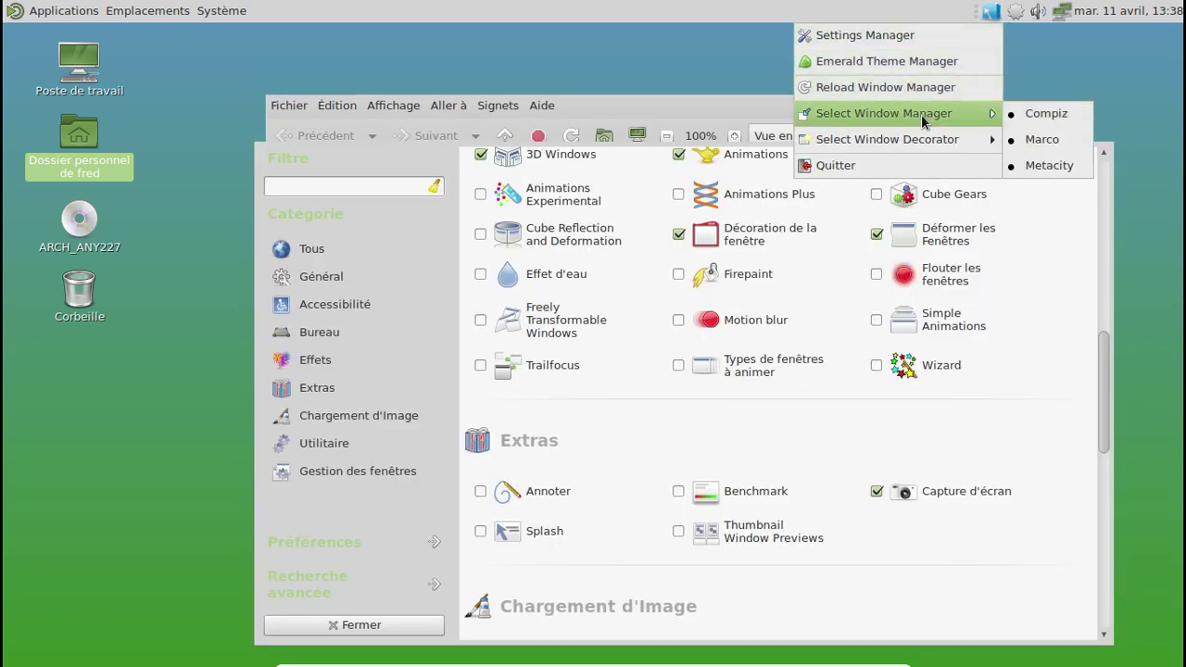
click(1029, 115)
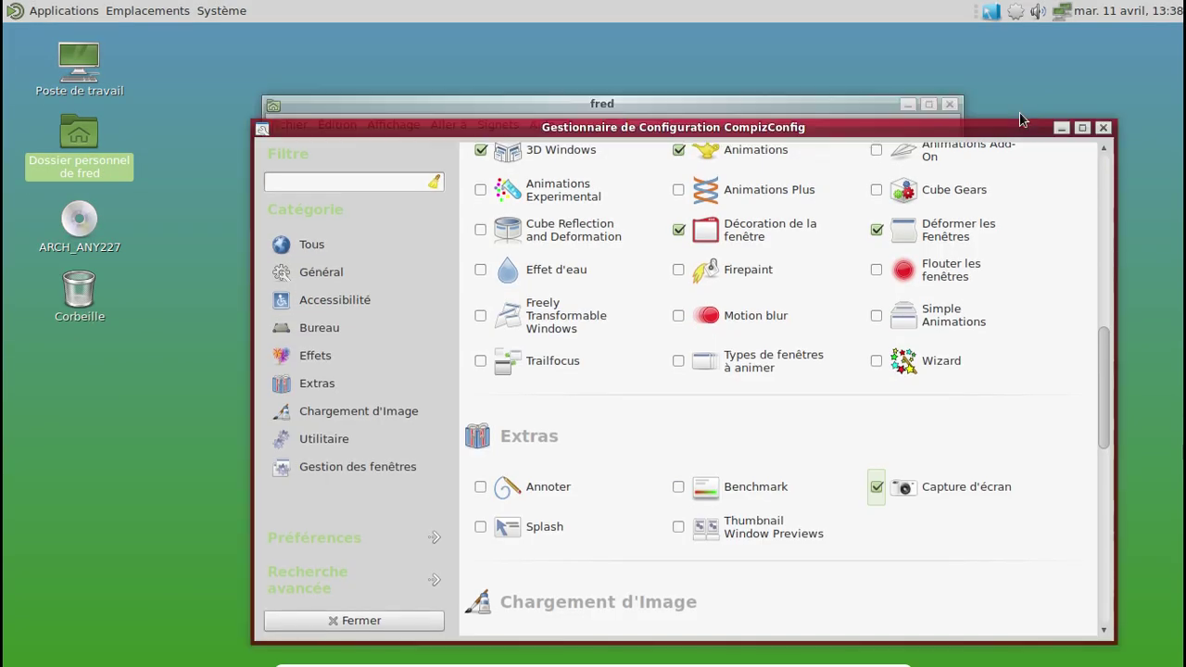
scroll(1033, 301, up, 1)
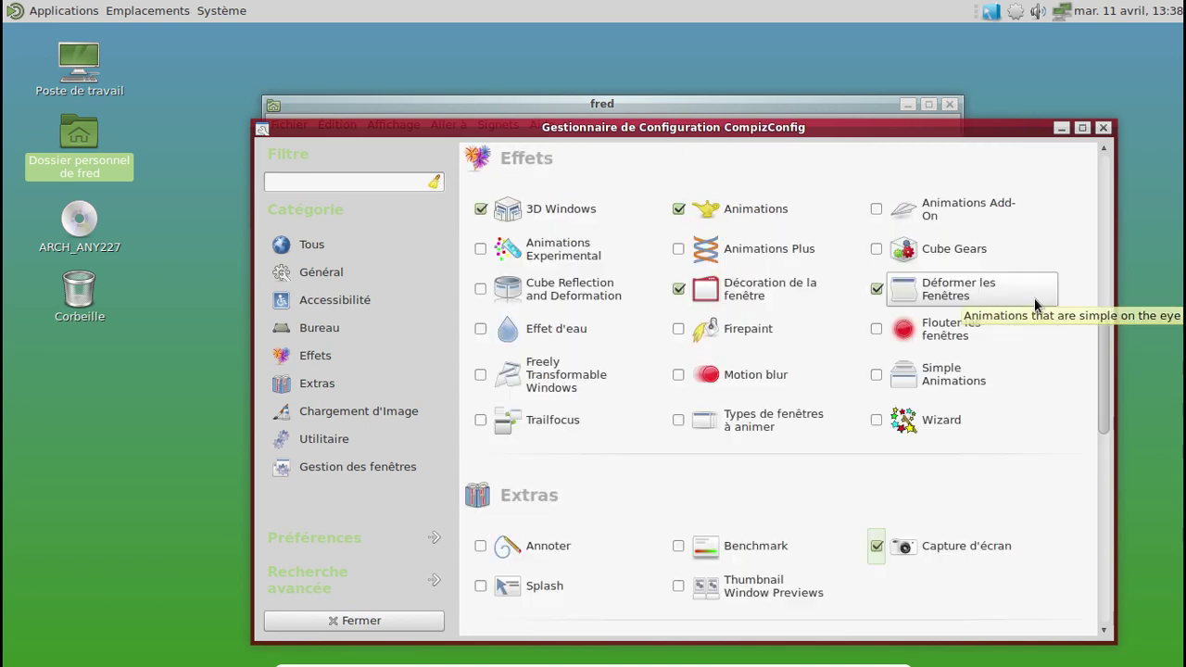
click(889, 380)
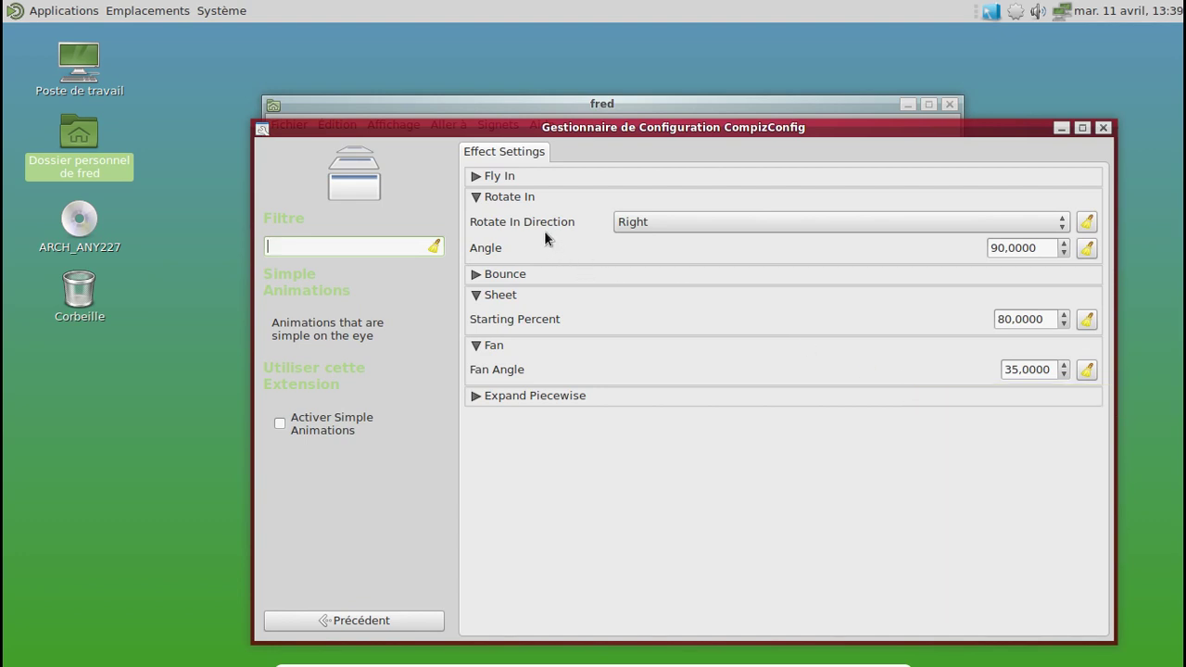
click(330, 620)
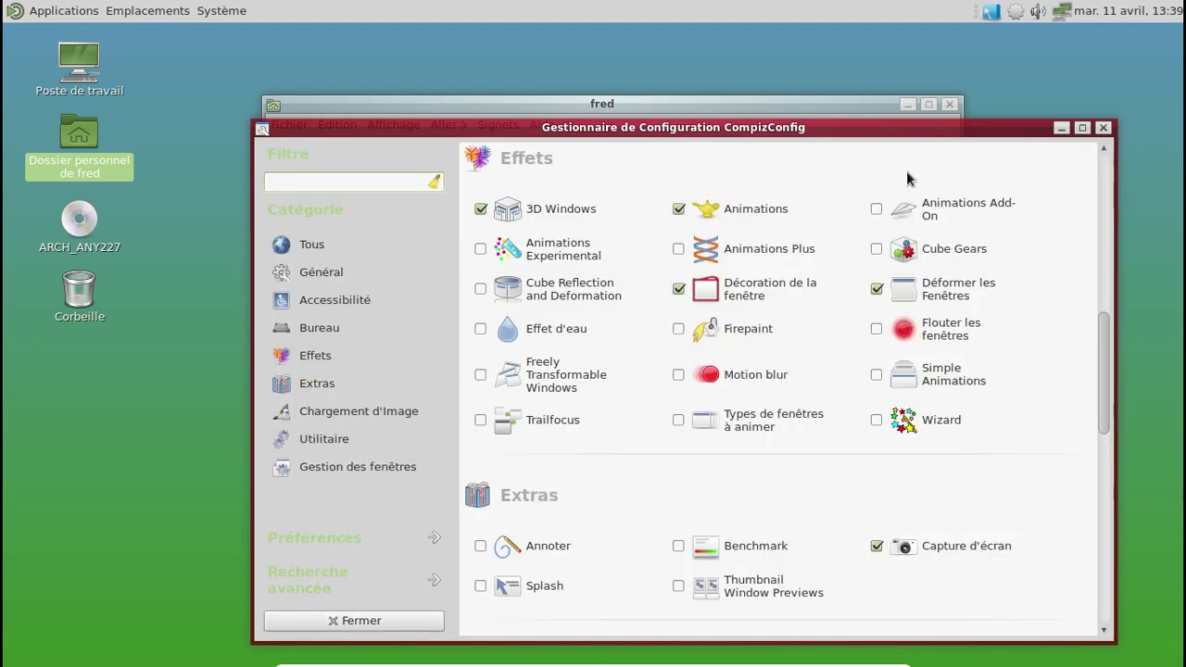
drag(845, 127, 809, 108)
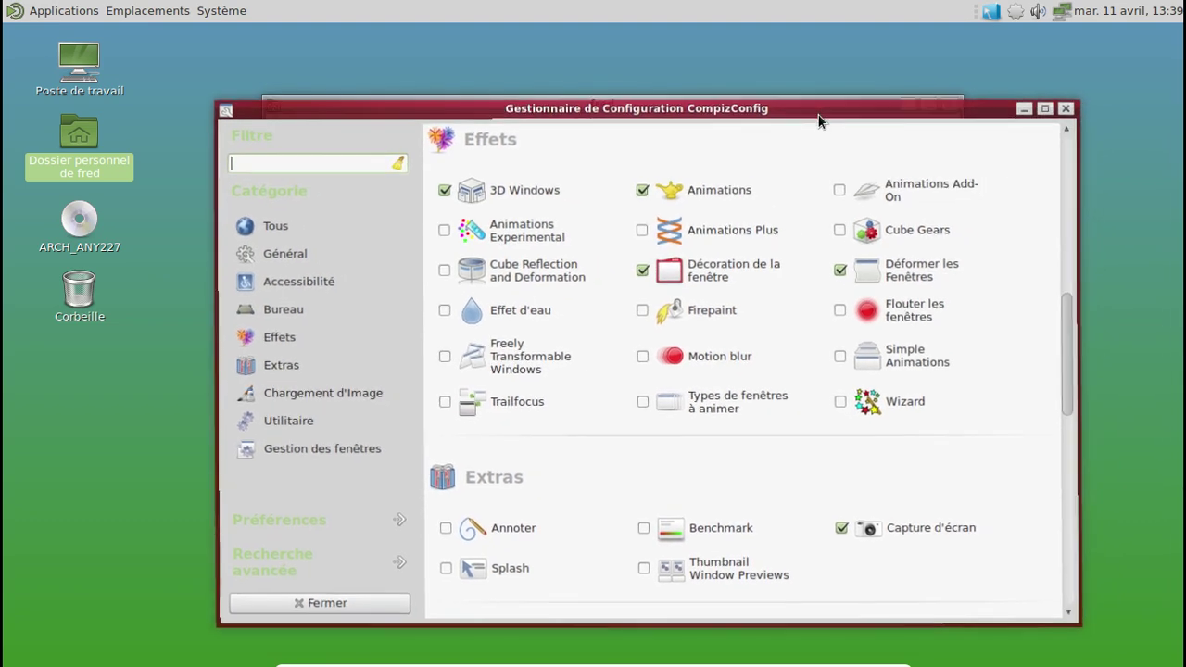
click(764, 186)
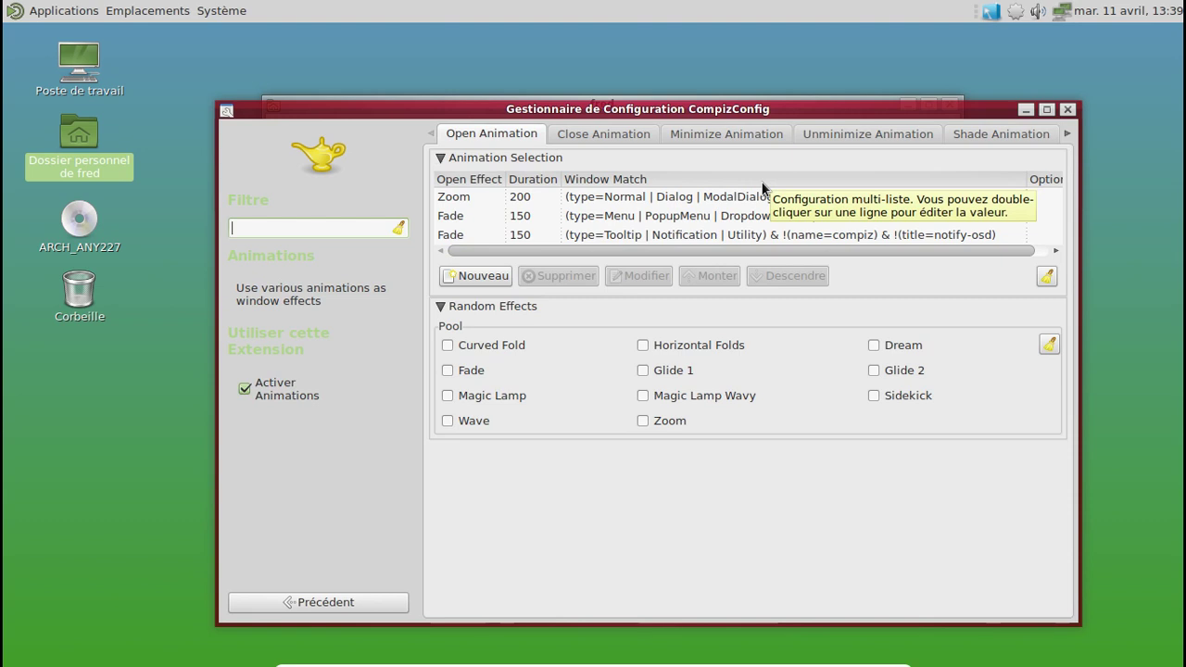
click(603, 134)
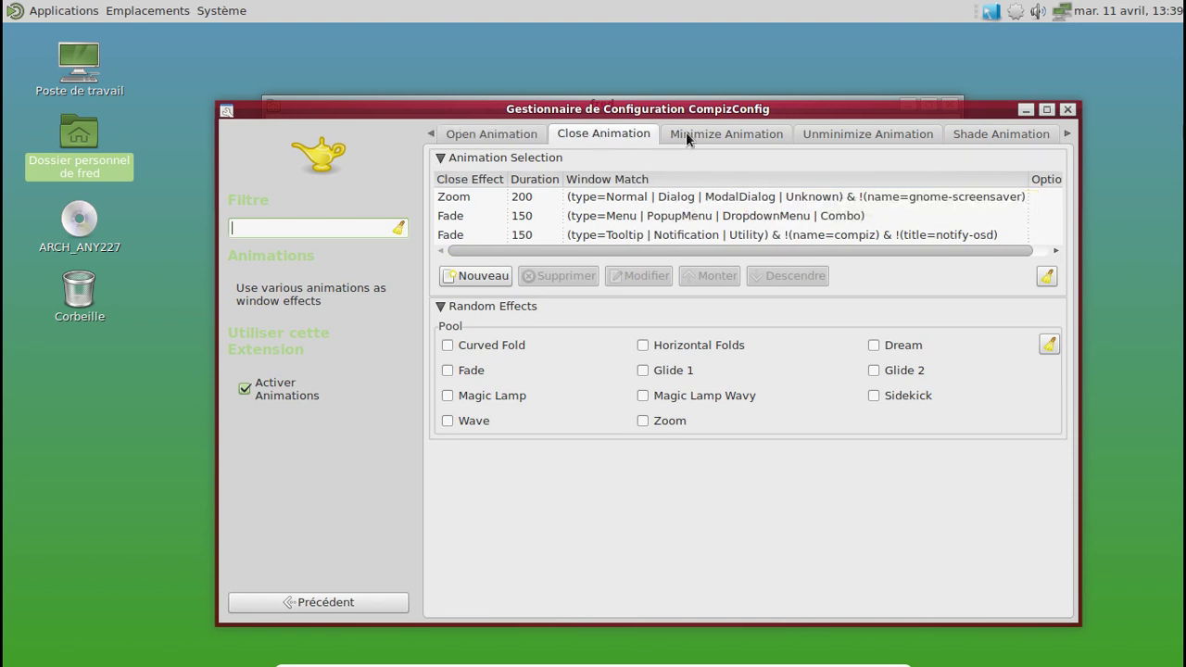
click(709, 133)
click(857, 134)
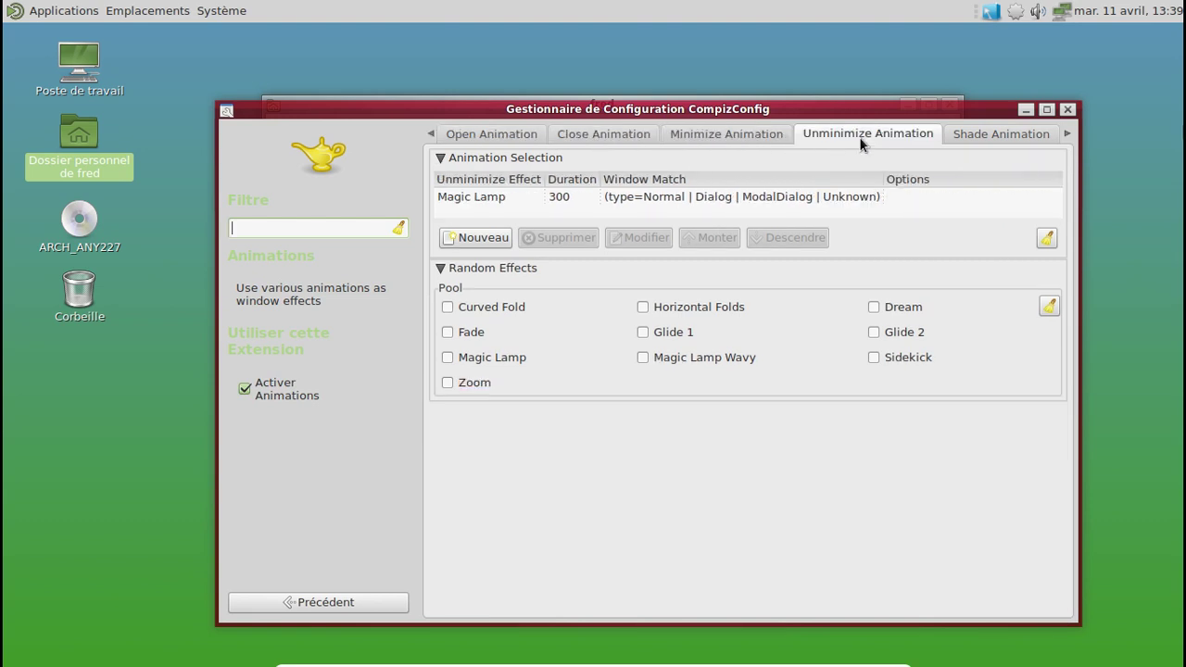
click(1025, 109)
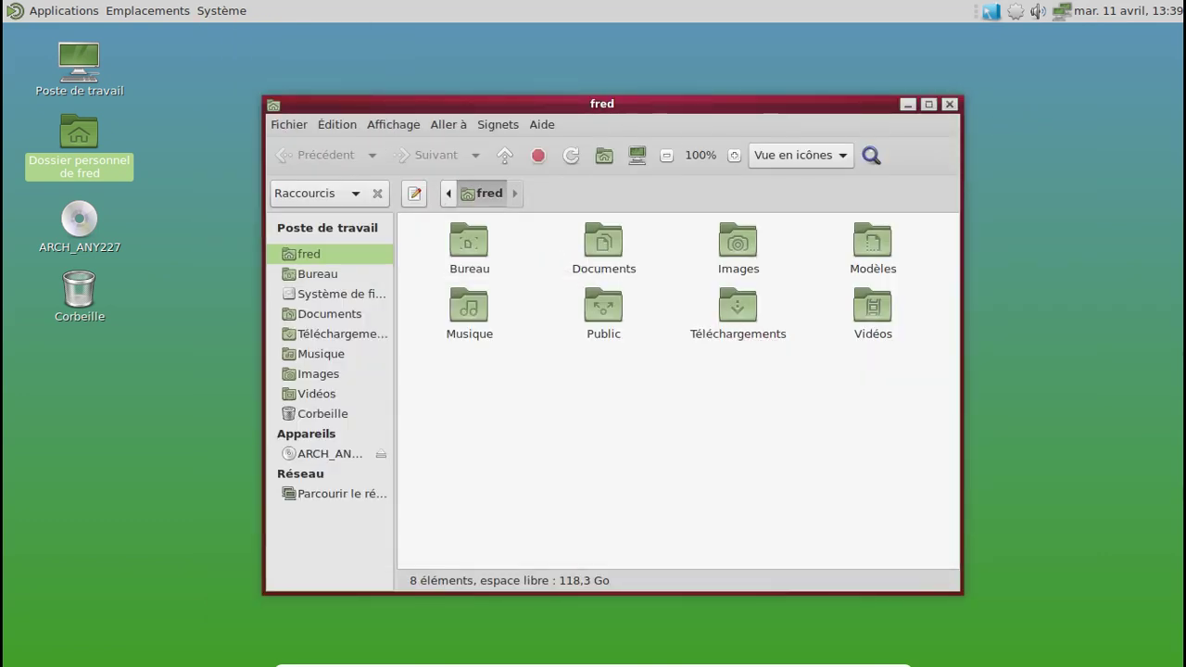
key(alt+Tab)
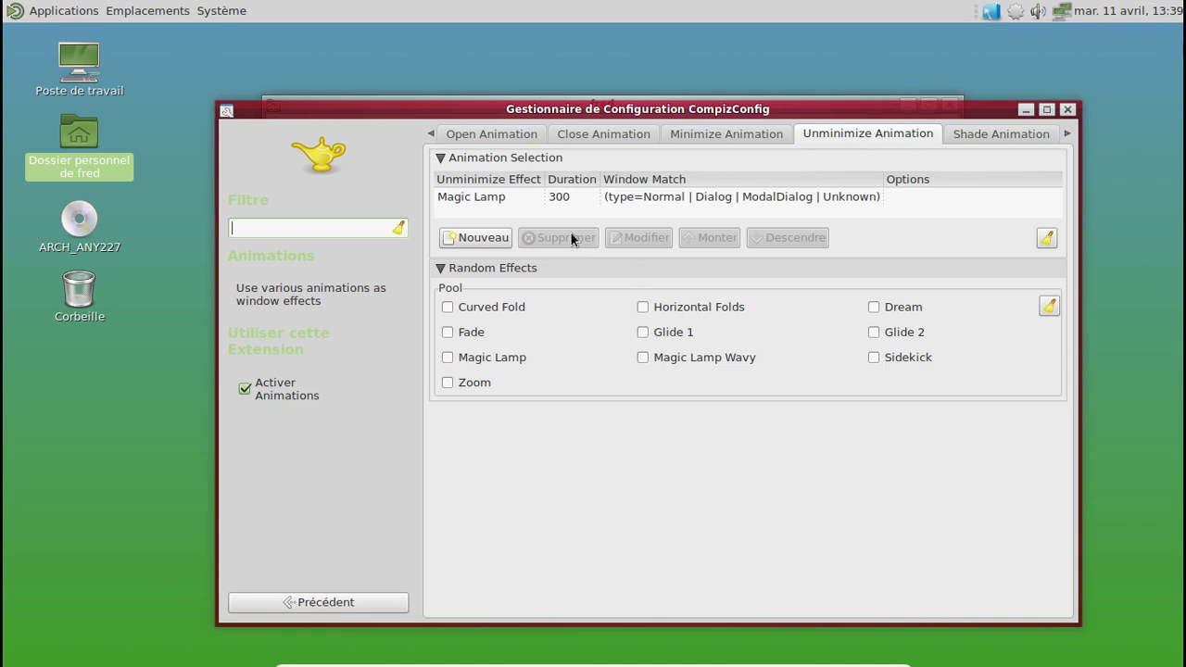
click(304, 600)
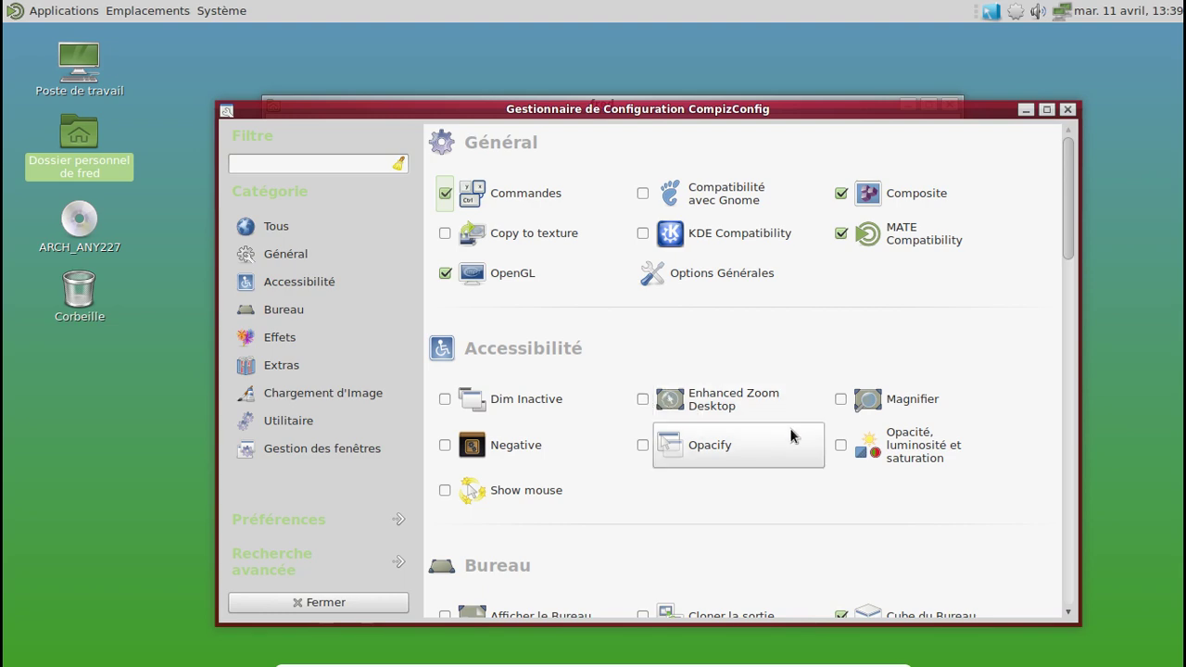
Step: Enable the Afficher le Bureau and Rotation du Cube plugins
scroll(788, 437, down, 3)
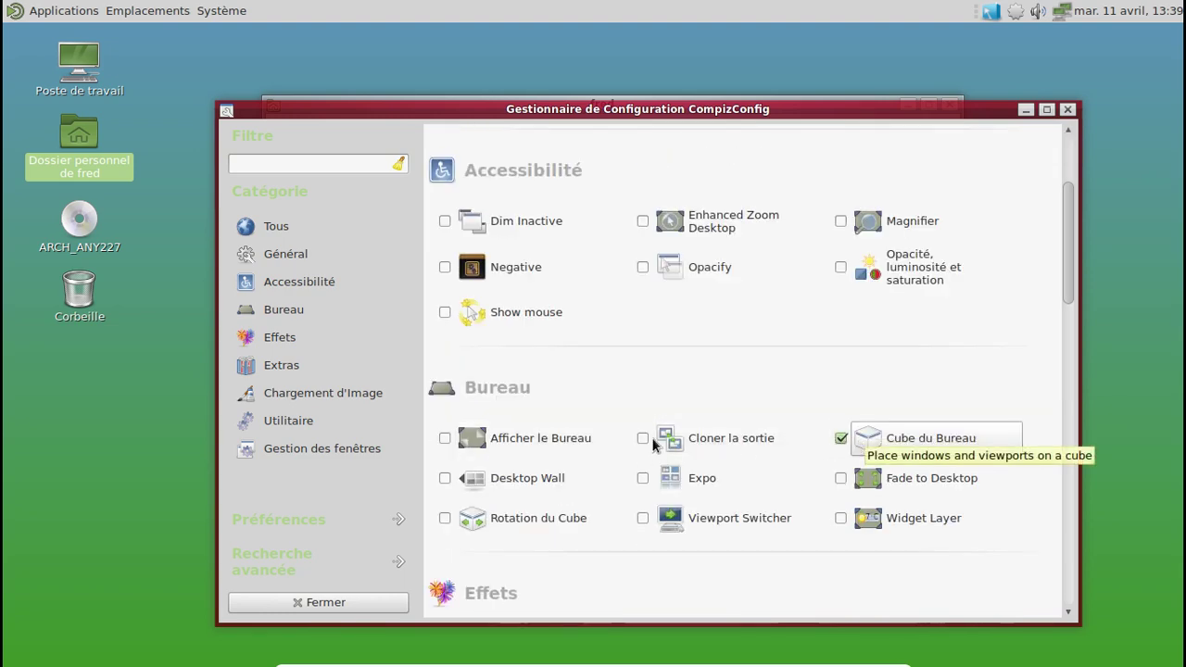
click(446, 438)
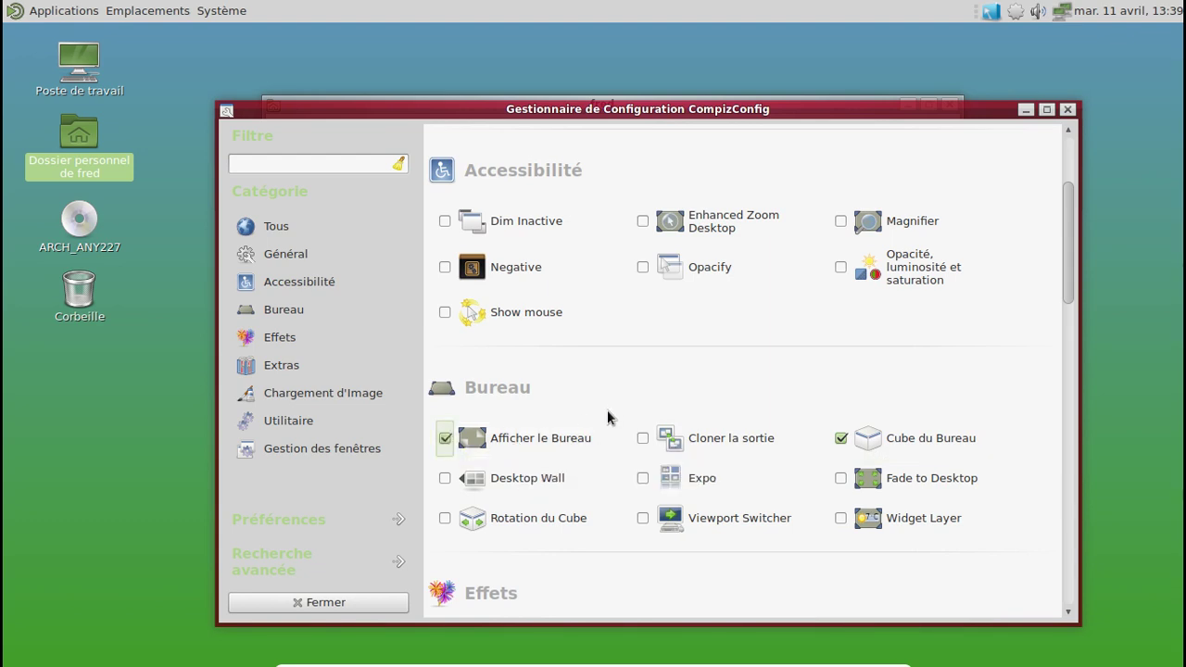
click(445, 518)
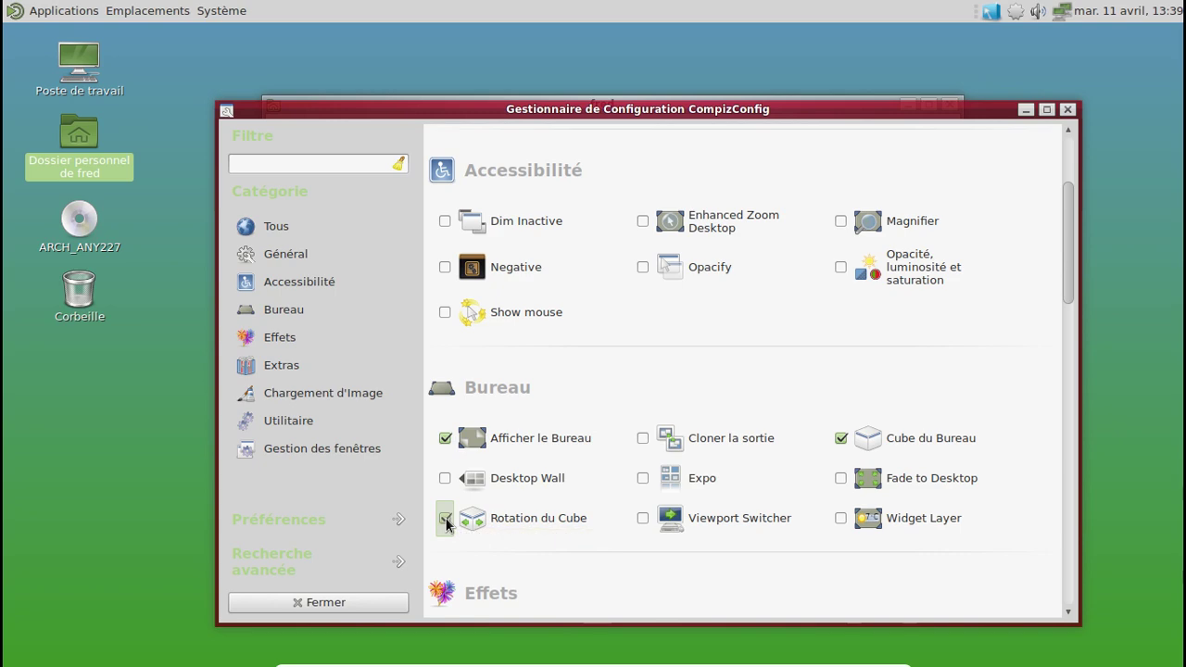
Step: Enable the Text, SVG and Notification plugins further down the list
scroll(650, 454, down, 2)
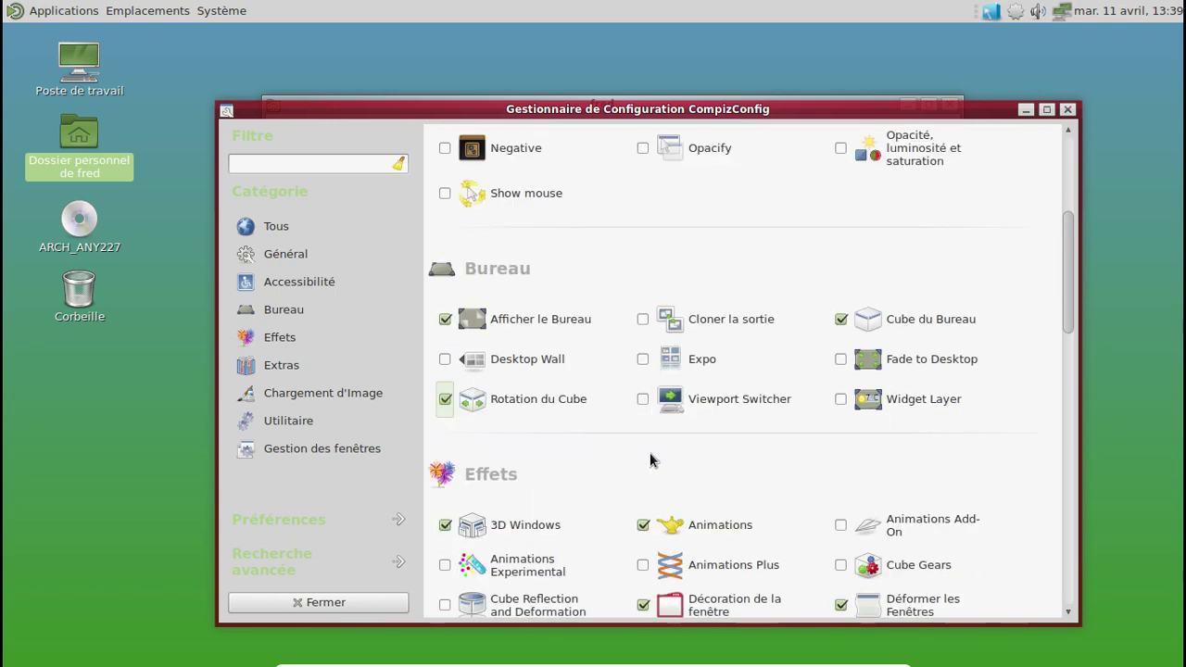
scroll(650, 452, down, 3)
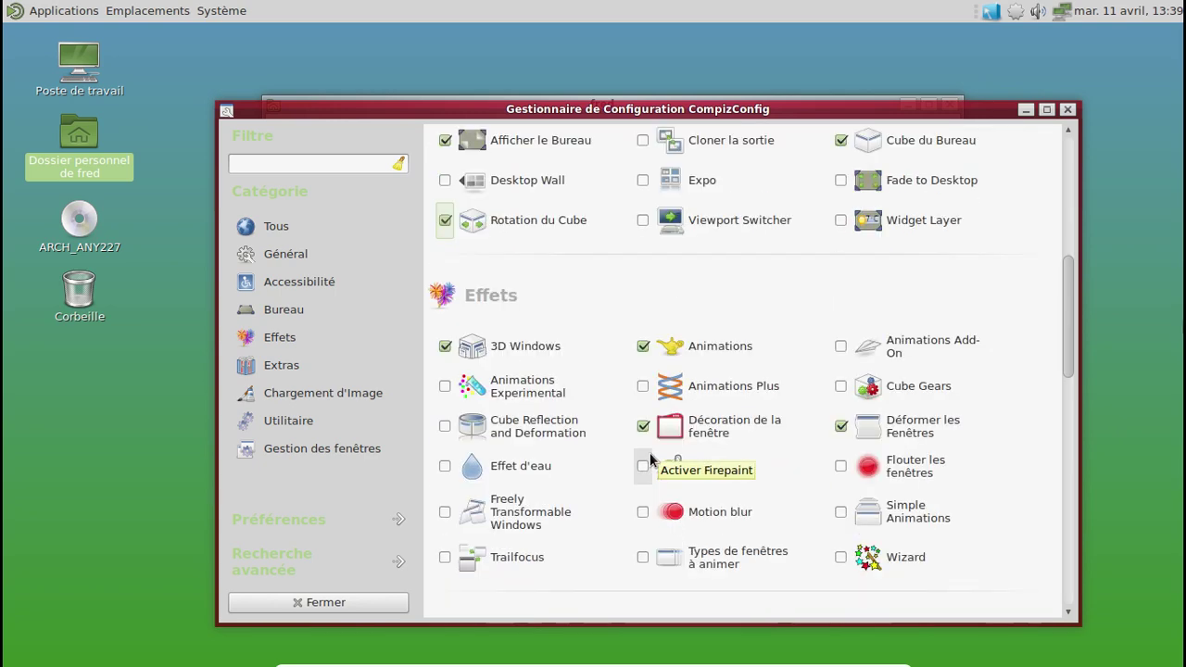
scroll(794, 470, down, 2)
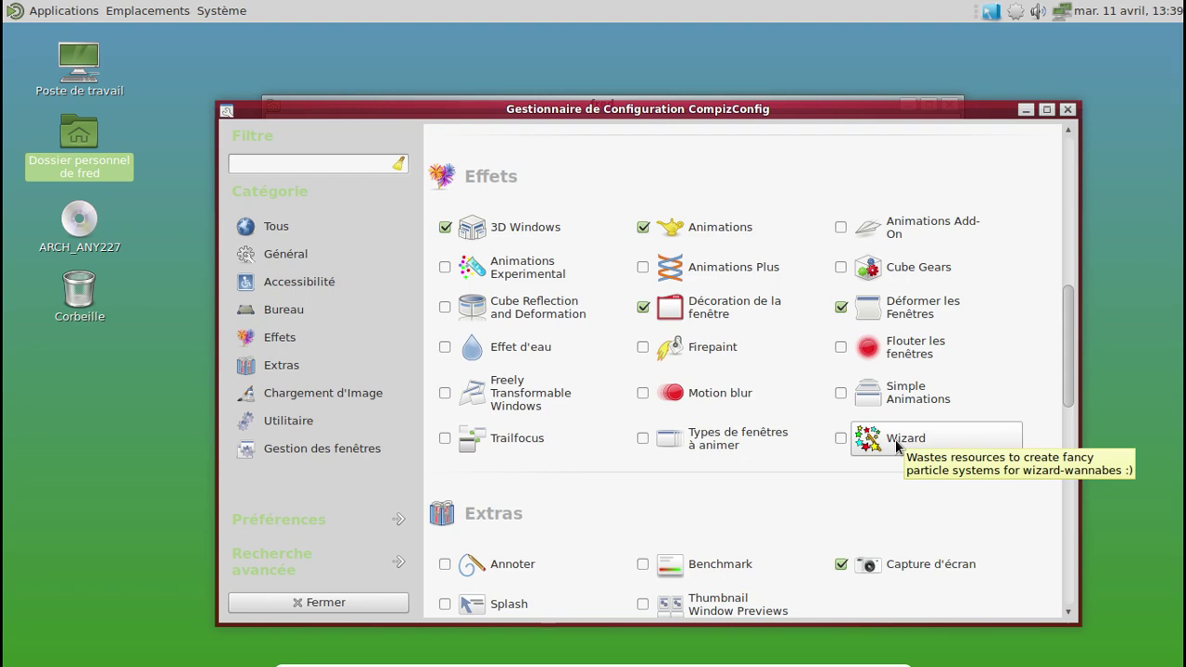
scroll(896, 446, down, 5)
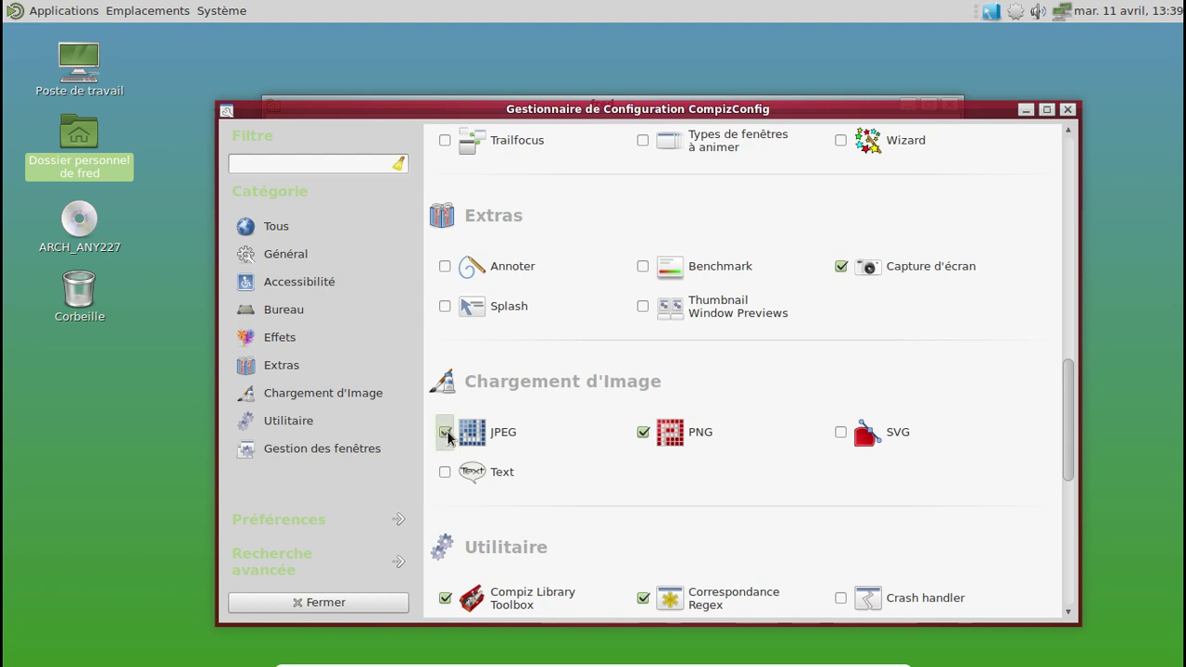
click(445, 471)
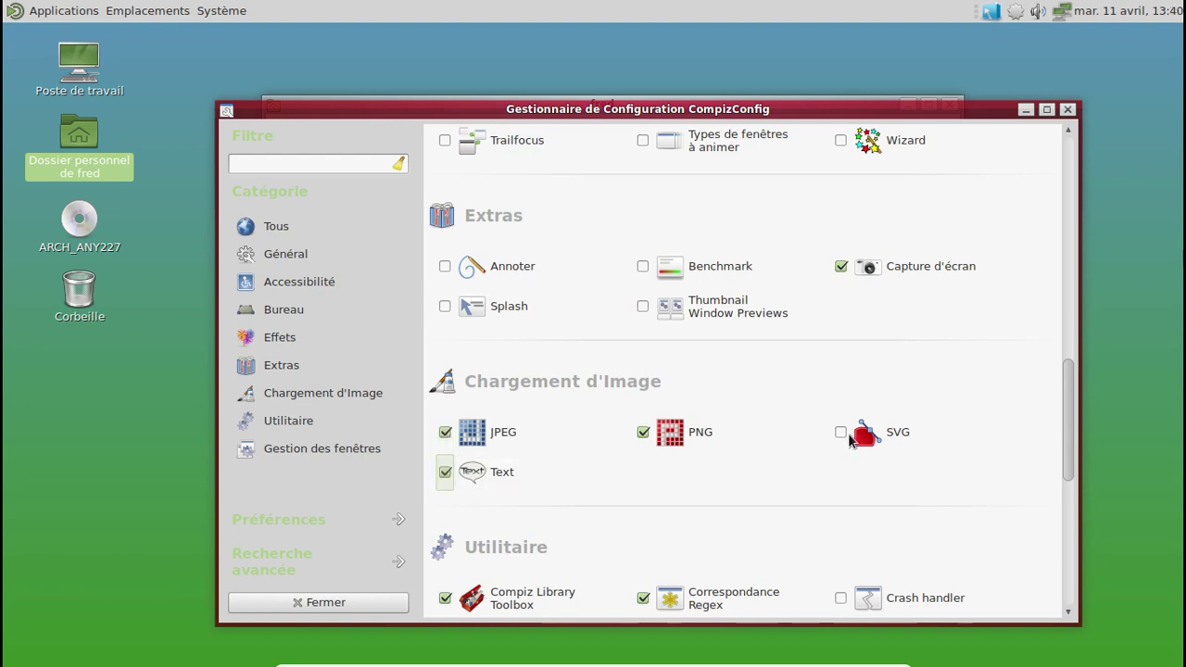
click(840, 435)
scroll(753, 463, down, 3)
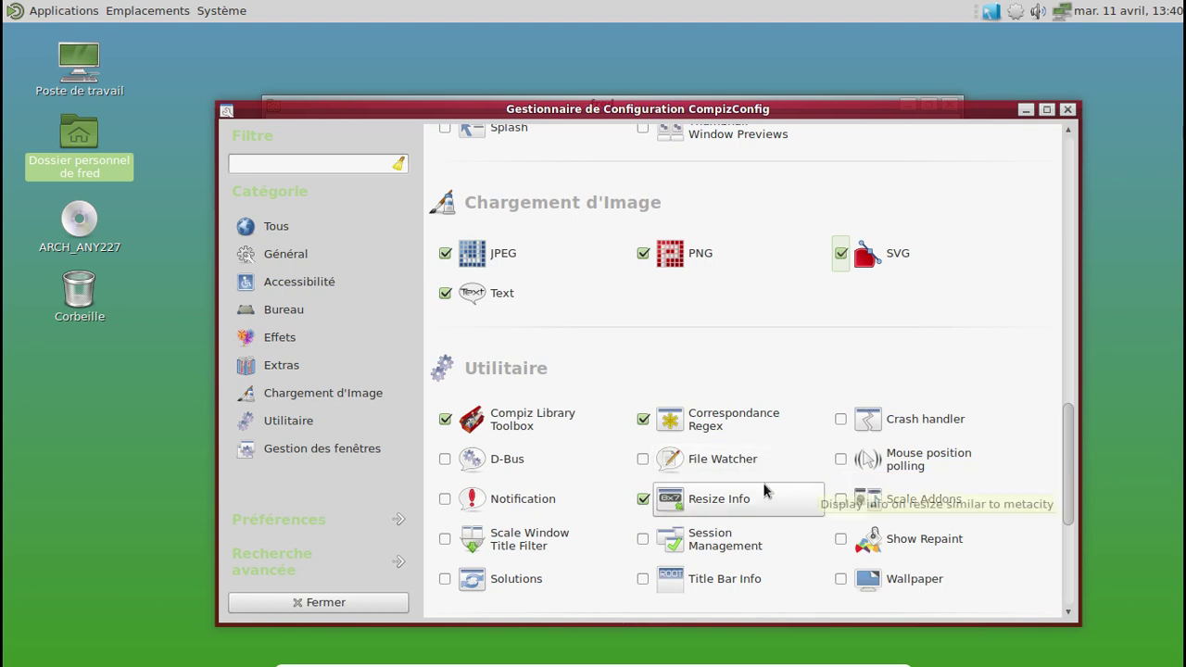
click(444, 498)
Step: Close CompizConfig Settings Manager and launch Emerald Theme Manager from the Compiz tray icon
scroll(575, 492, down, 1)
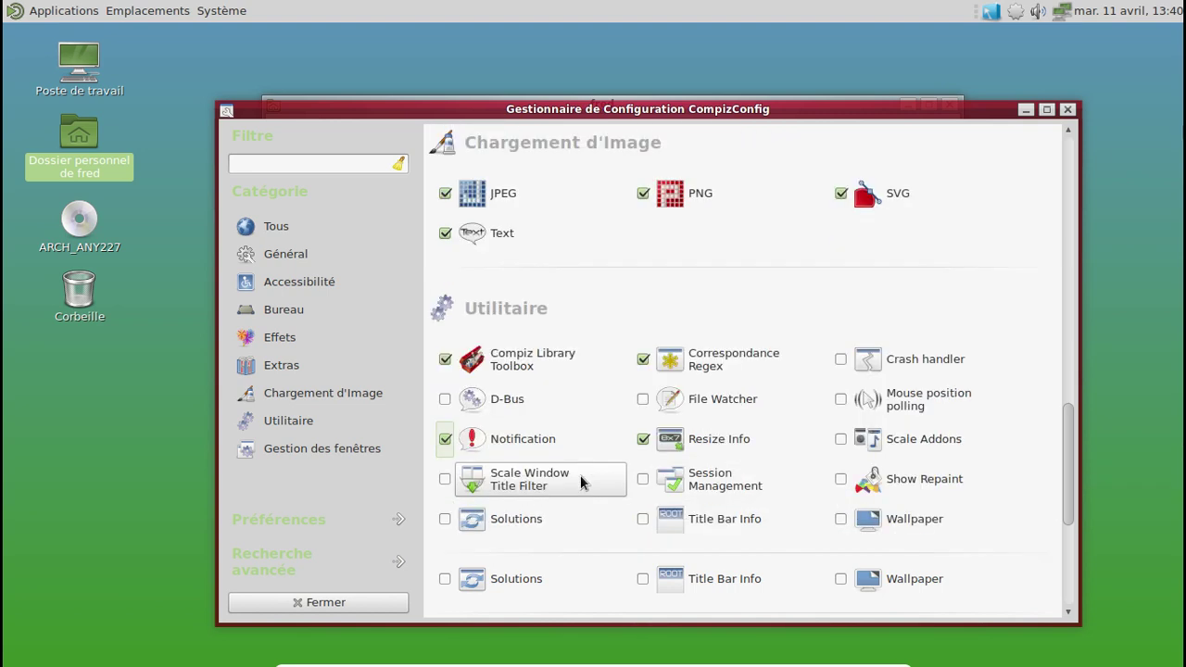
scroll(582, 482, down, 1)
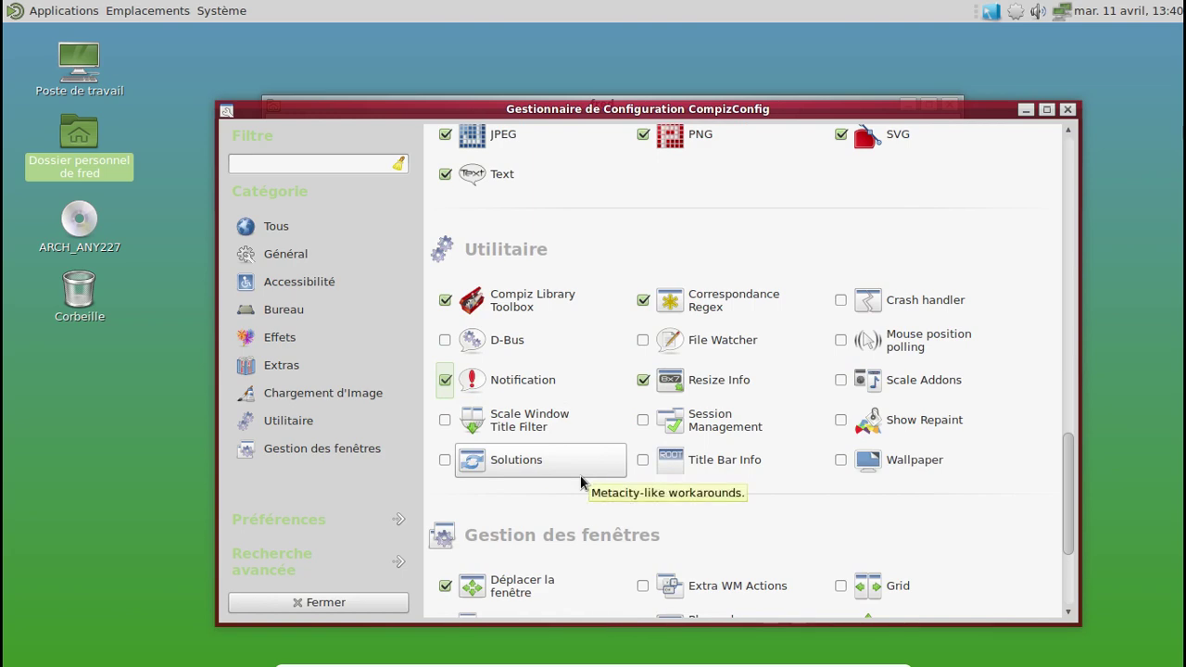
scroll(581, 479, down, 3)
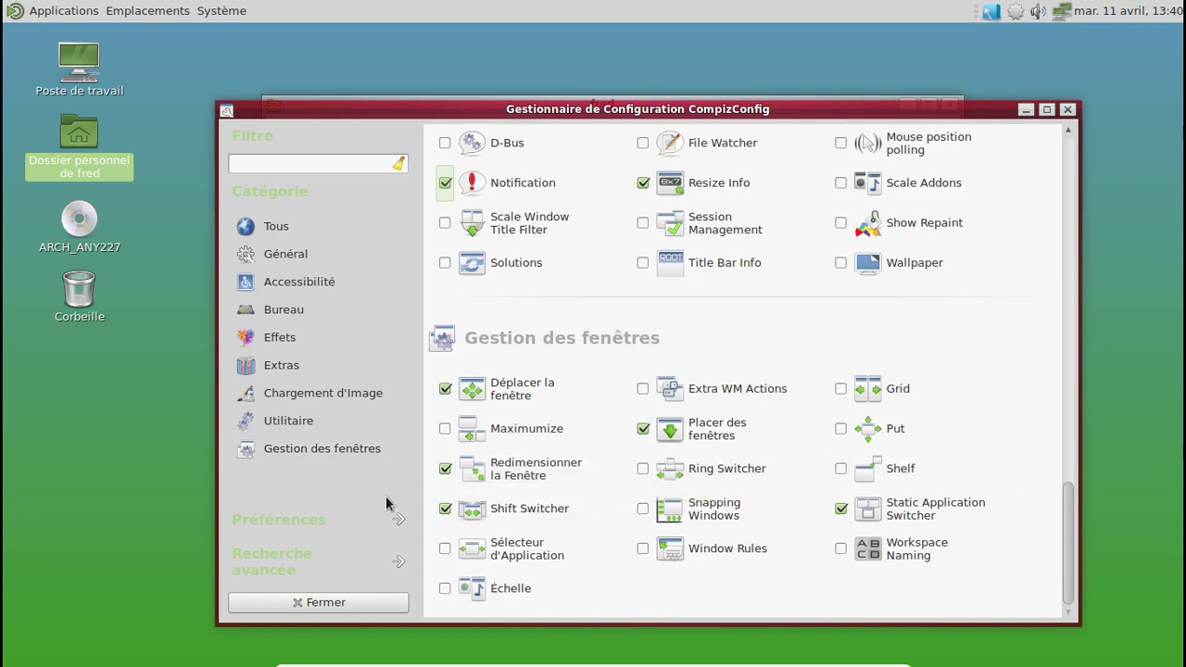
click(350, 601)
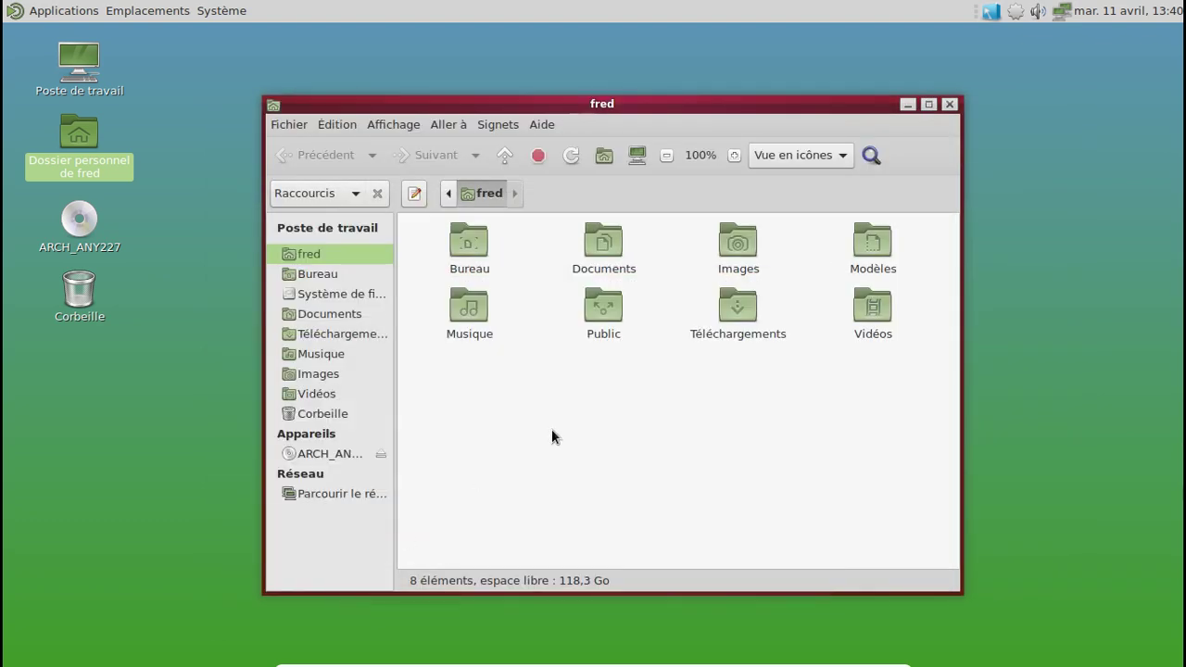
click(991, 11)
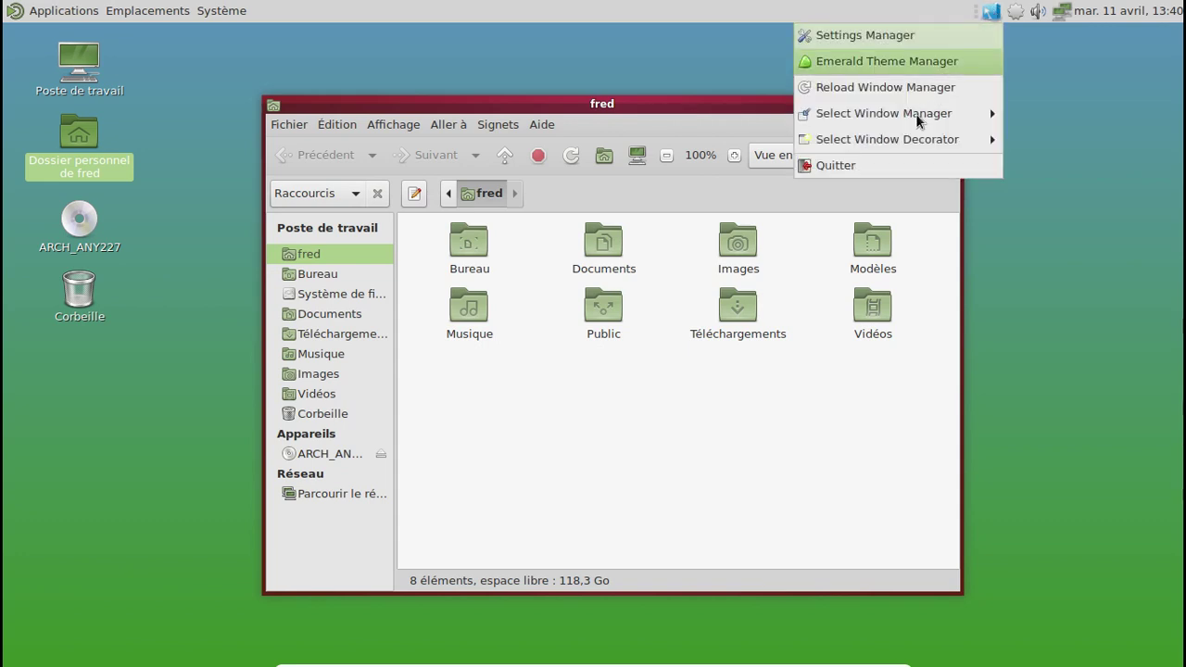
mouse_move(910, 126)
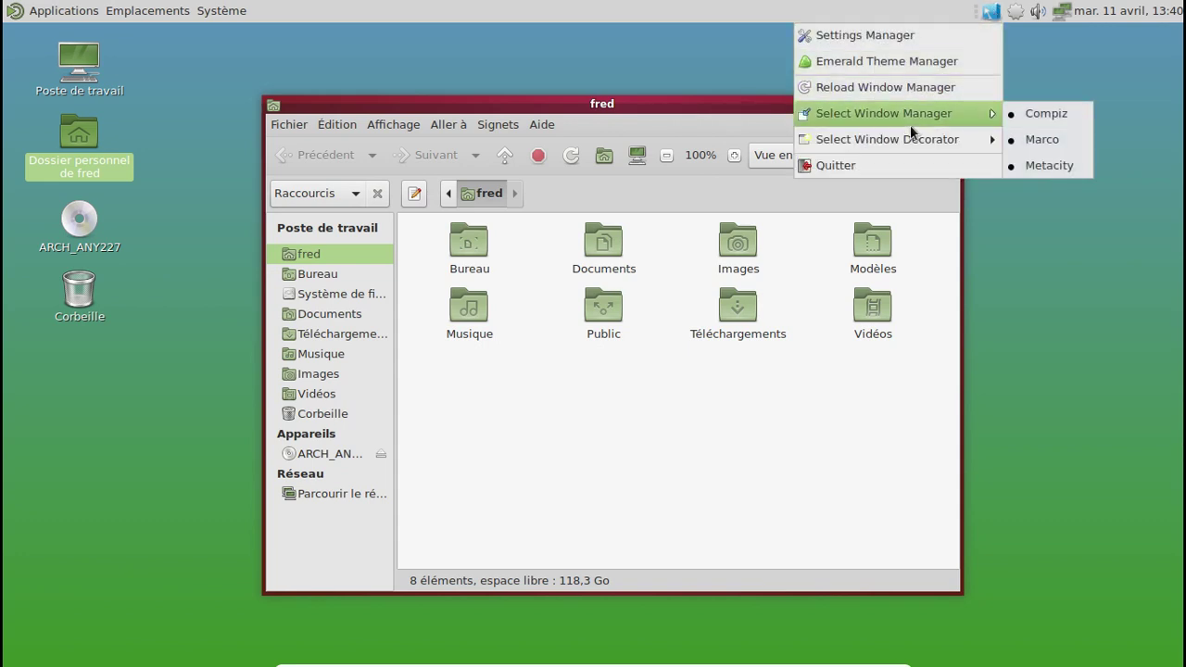
click(895, 63)
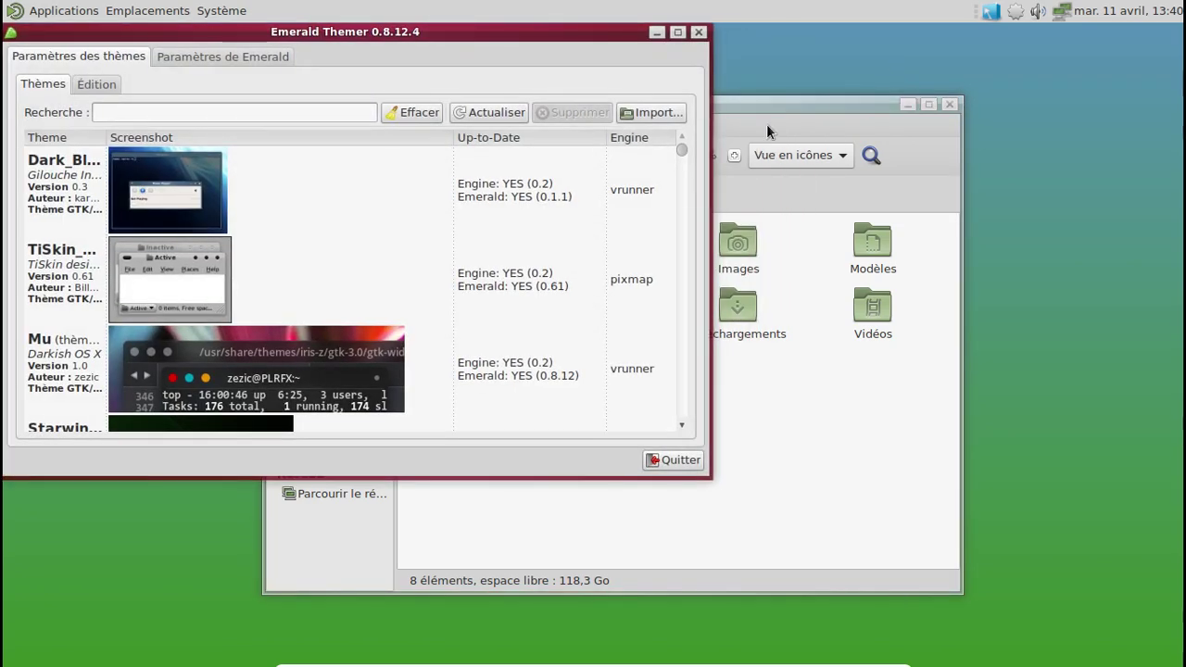
Step: Apply the green window-border theme and move the file manager to preview its borders
scroll(411, 232, down, 6)
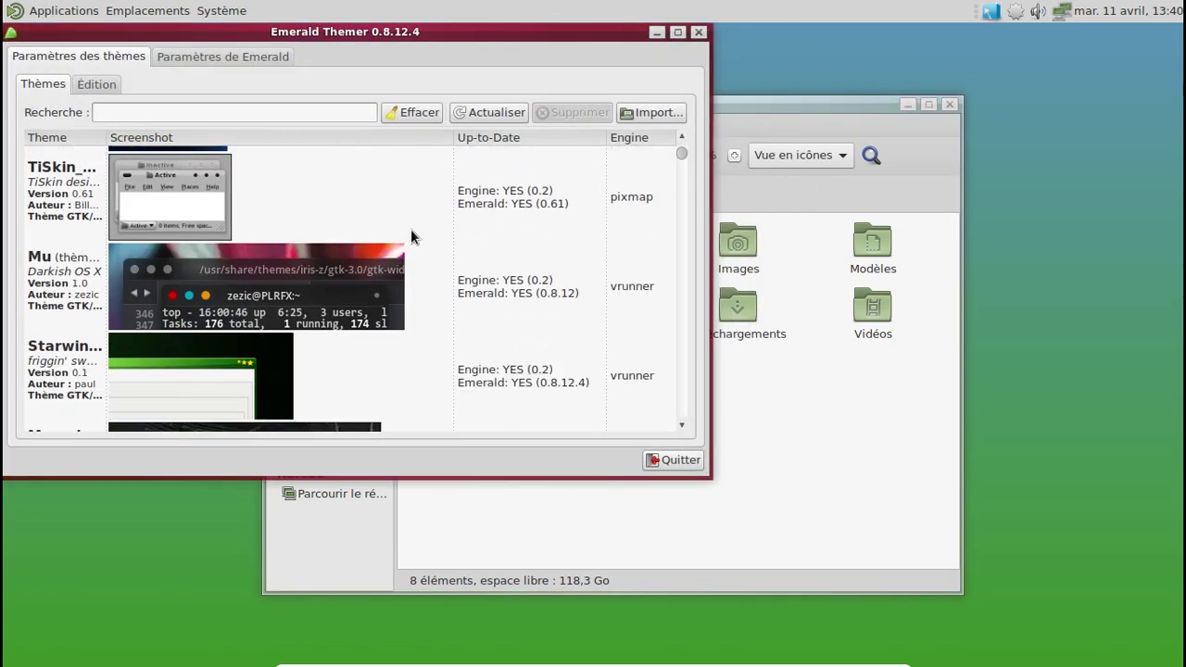
scroll(410, 238, down, 2)
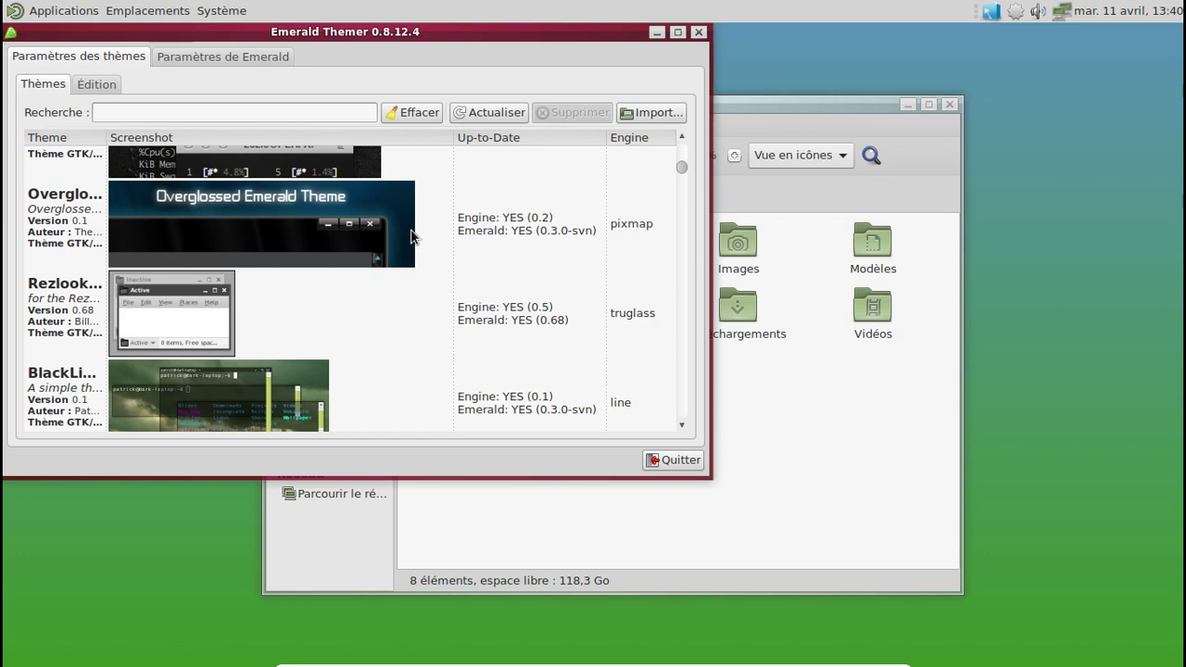
scroll(411, 238, down, 4)
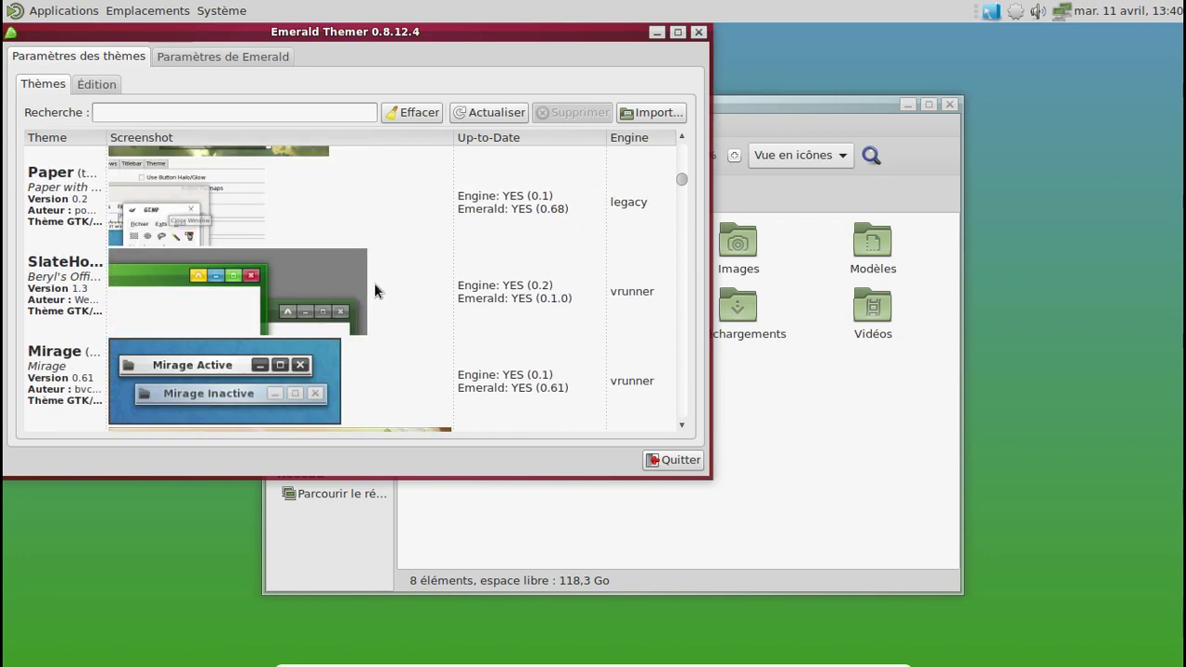
click(374, 285)
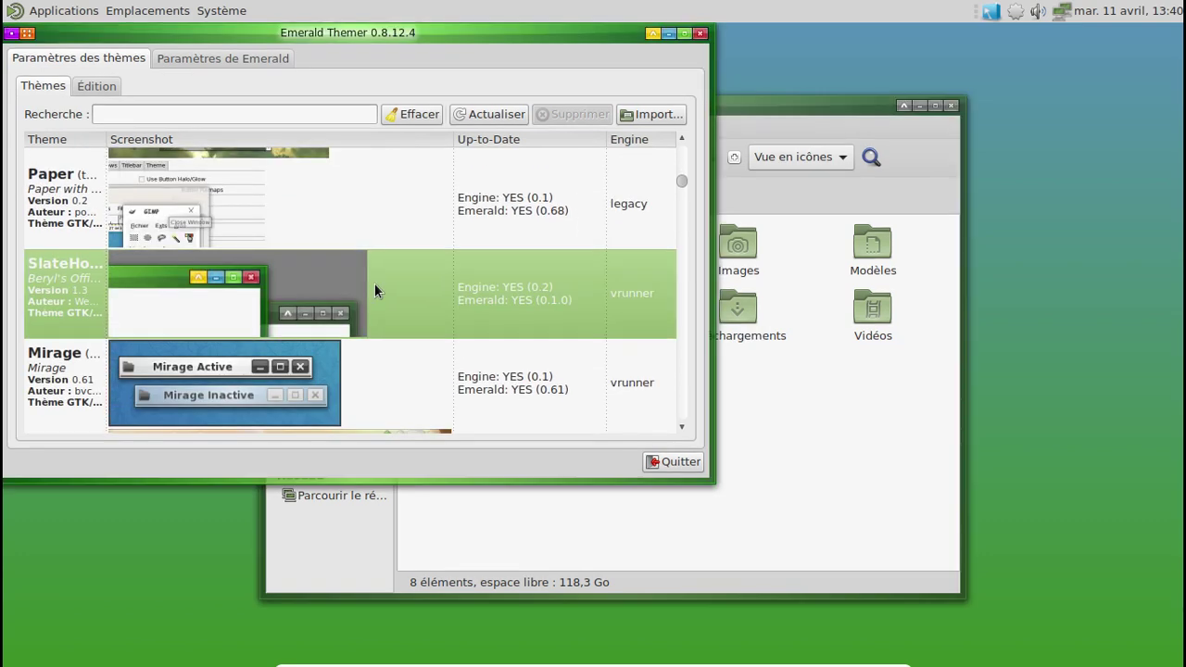
click(765, 107)
drag(722, 110, 677, 94)
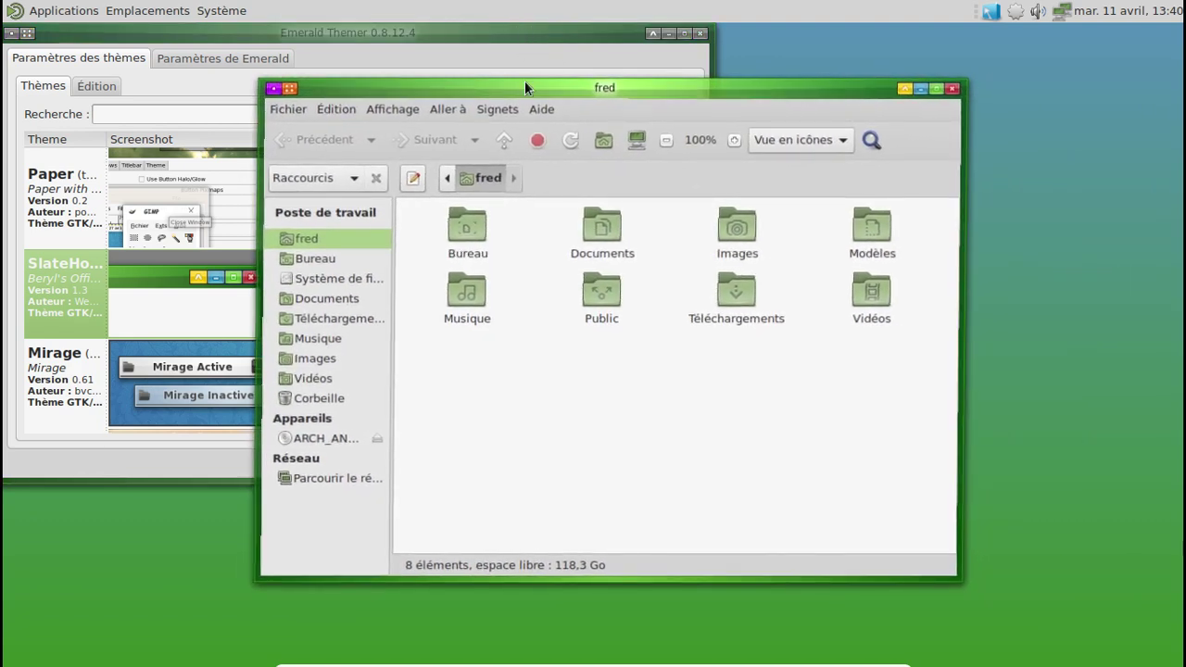
middle_click(417, 91)
Step: Try the oxygen-engine theme, then the sky-blue pixmap theme
scroll(475, 205, down, 3)
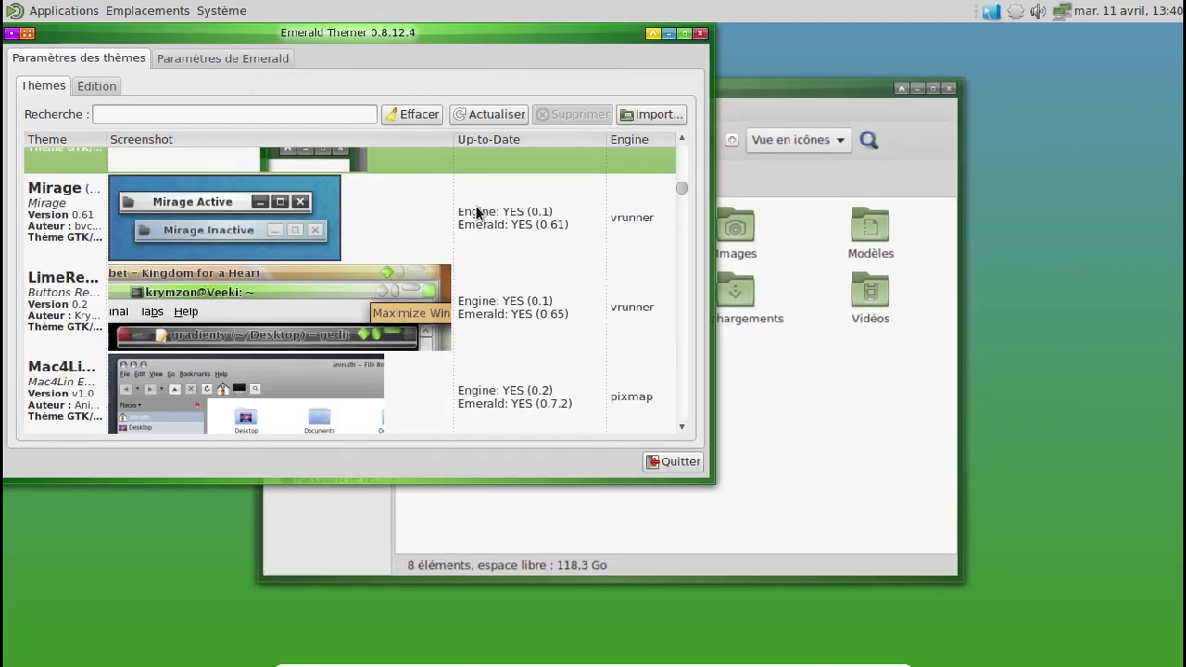
scroll(478, 217, down, 2)
scroll(460, 220, down, 5)
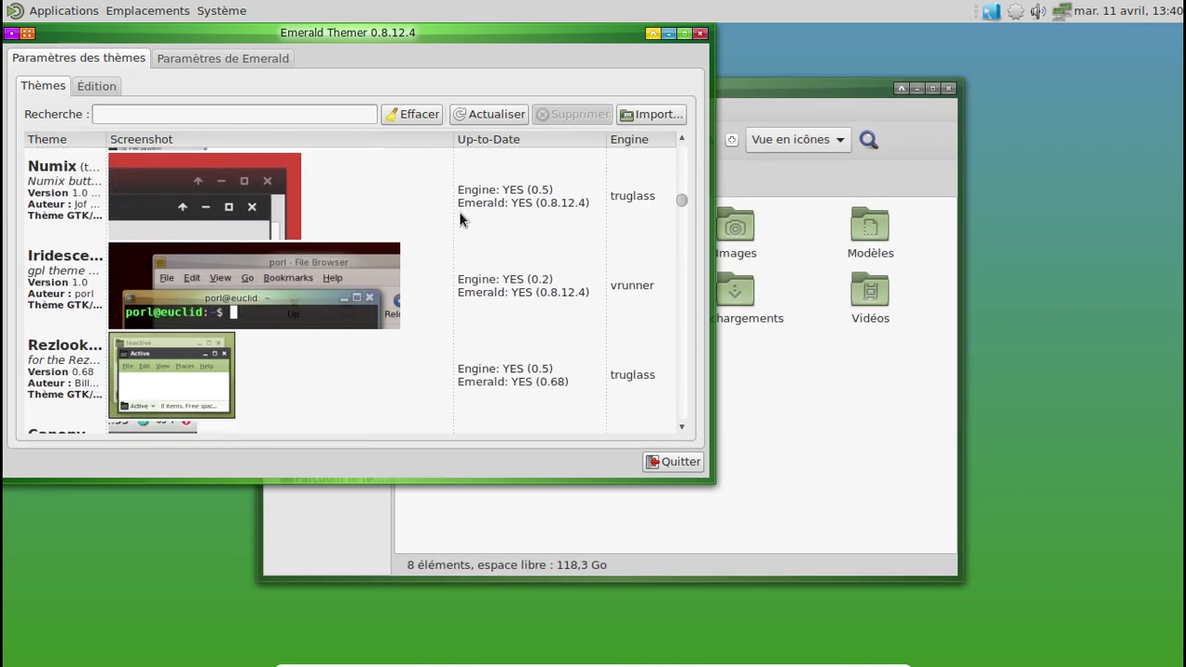
scroll(461, 220, down, 1)
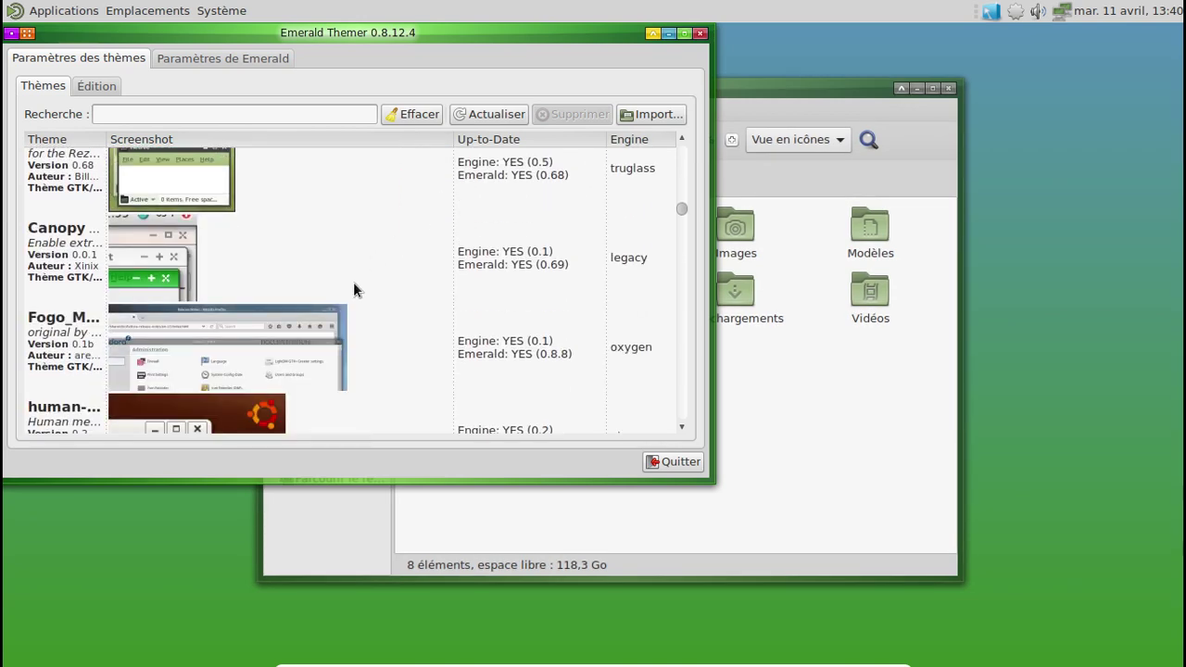
click(340, 340)
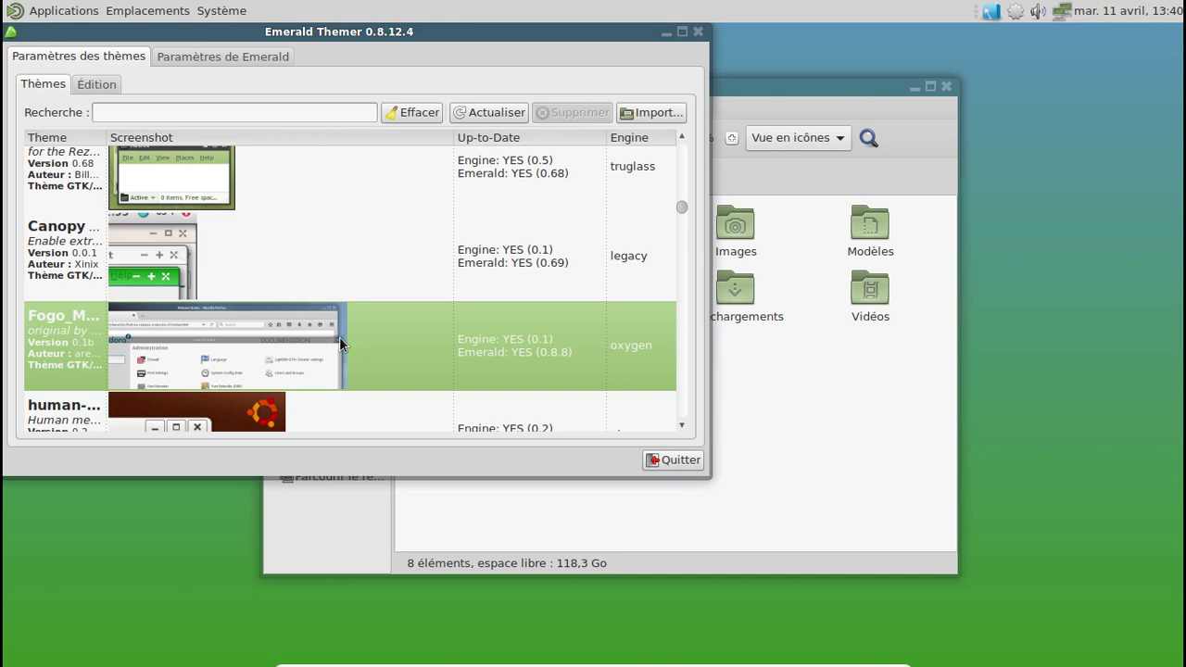
scroll(355, 287, down, 1)
scroll(315, 301, down, 1)
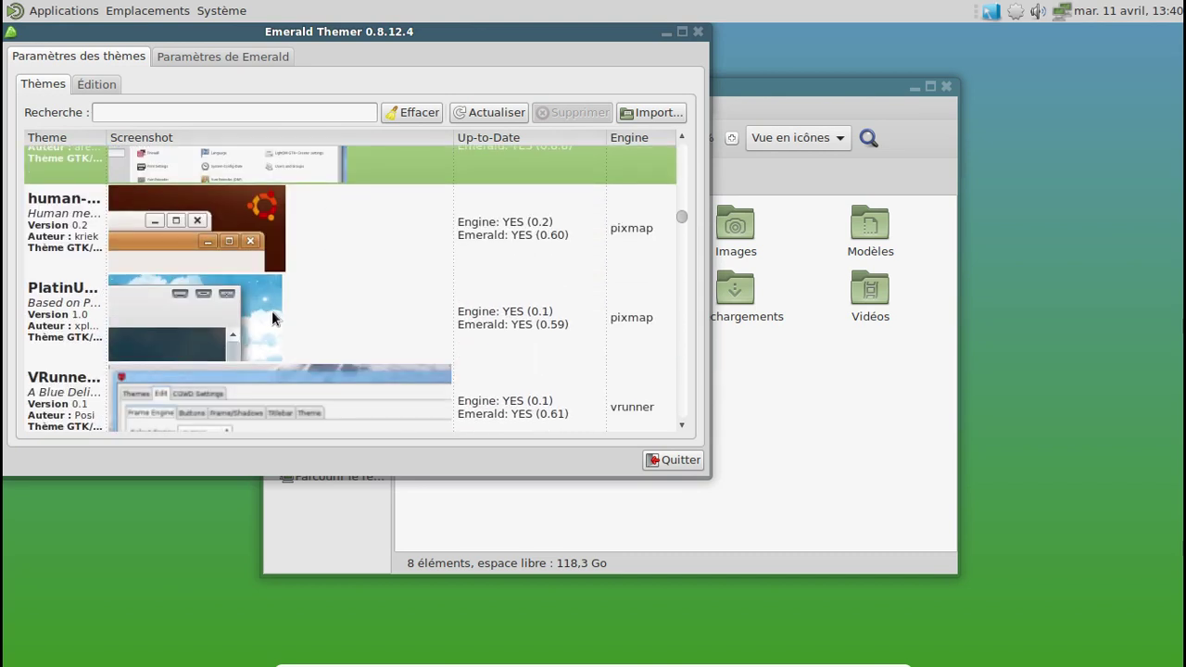
click(272, 318)
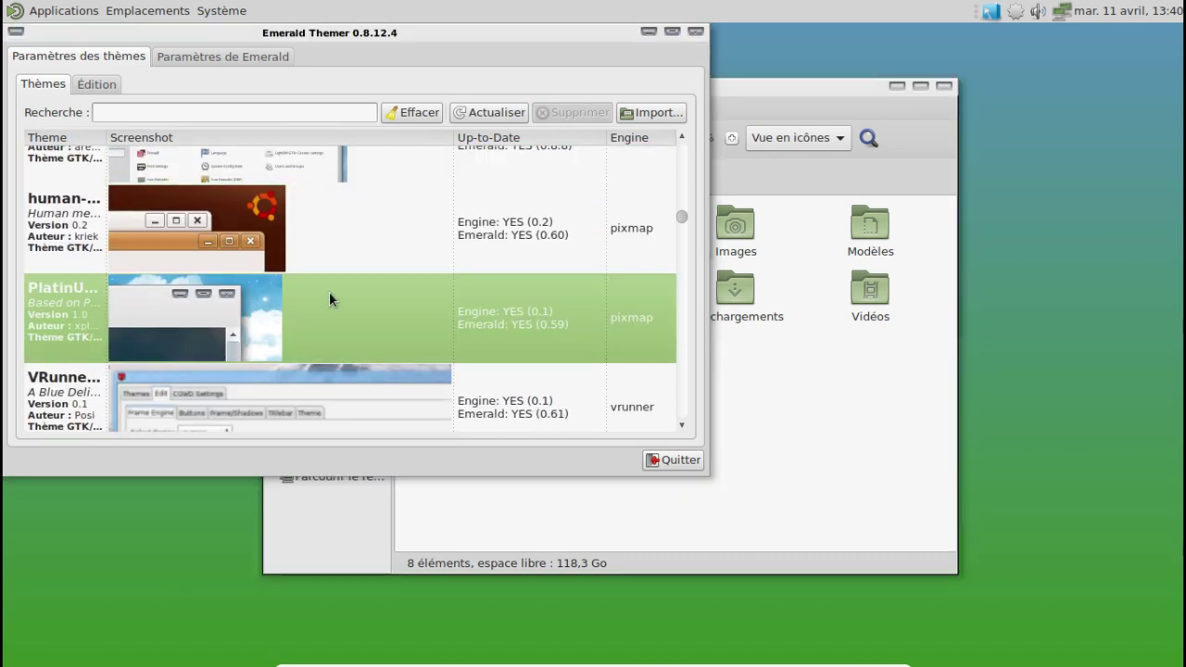
Step: Try the Blue Satin theme, then the green MATE window-border theme
scroll(364, 277, down, 3)
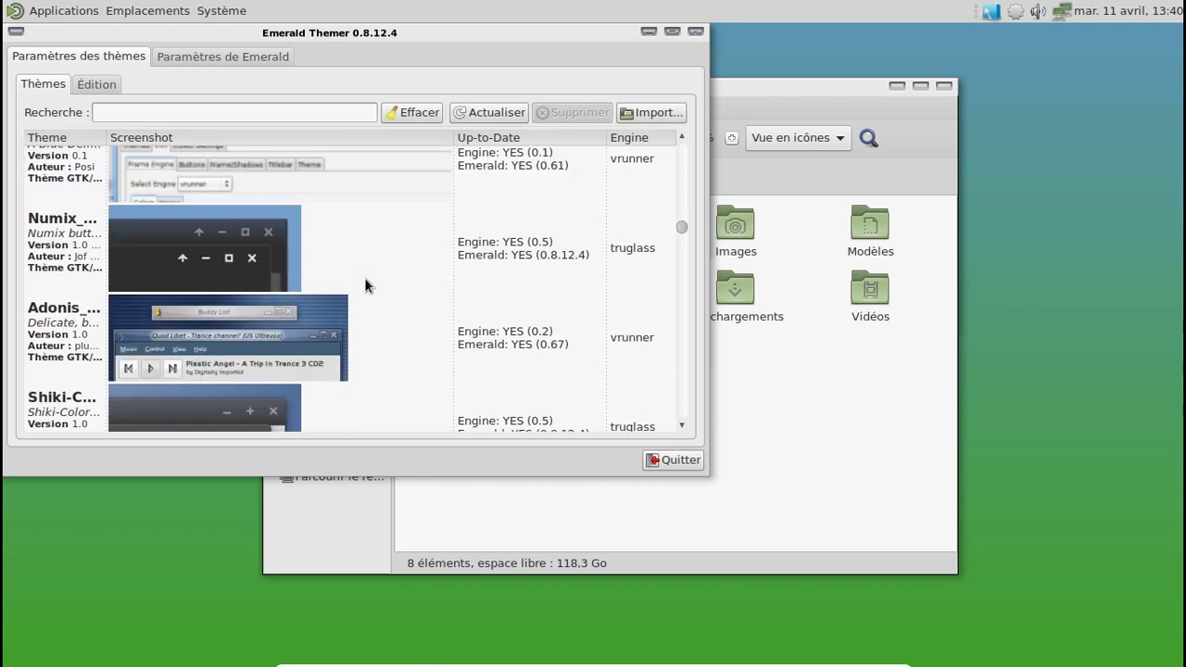
scroll(365, 283, down, 4)
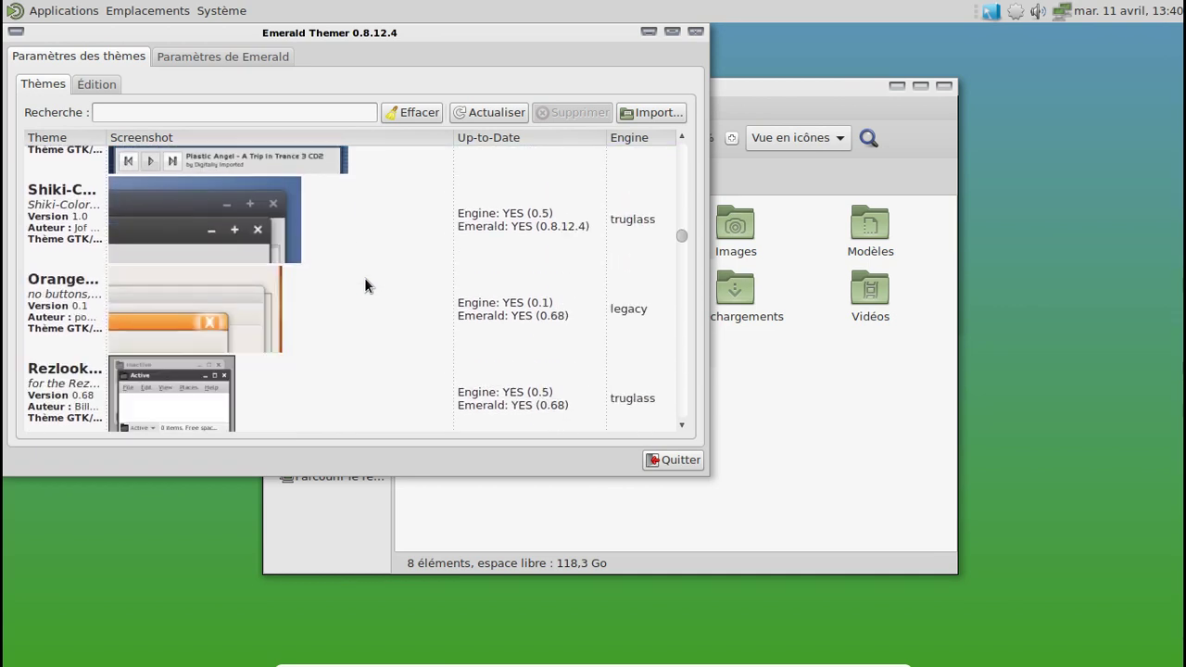
scroll(365, 283, down, 3)
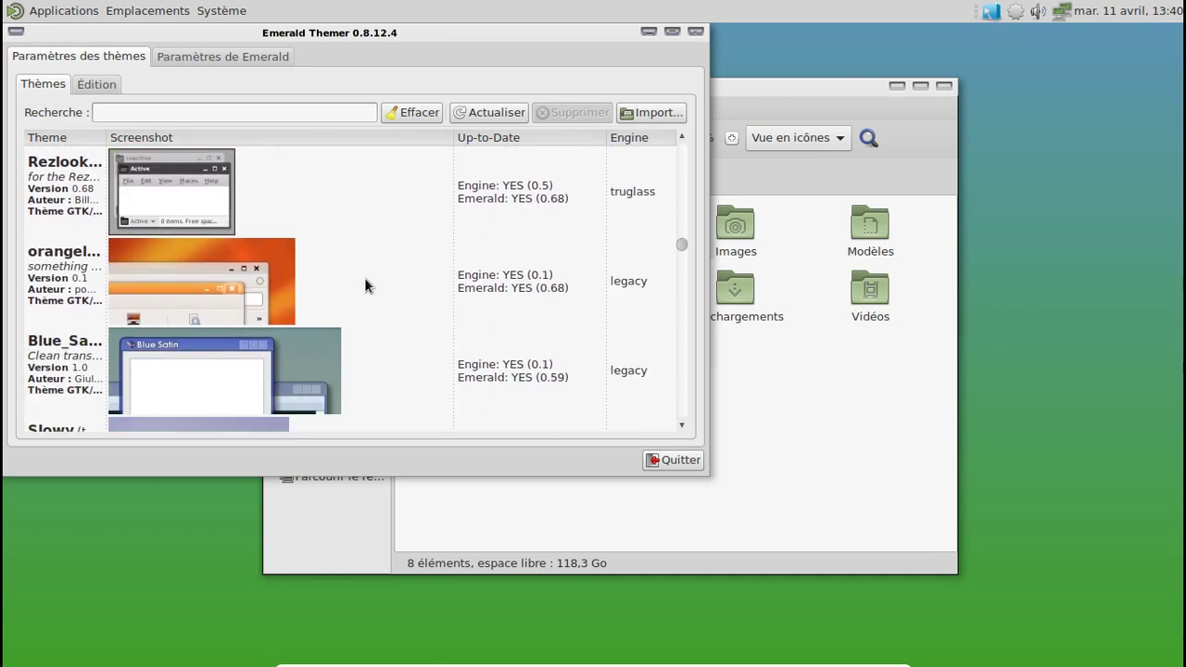
scroll(365, 282, down, 2)
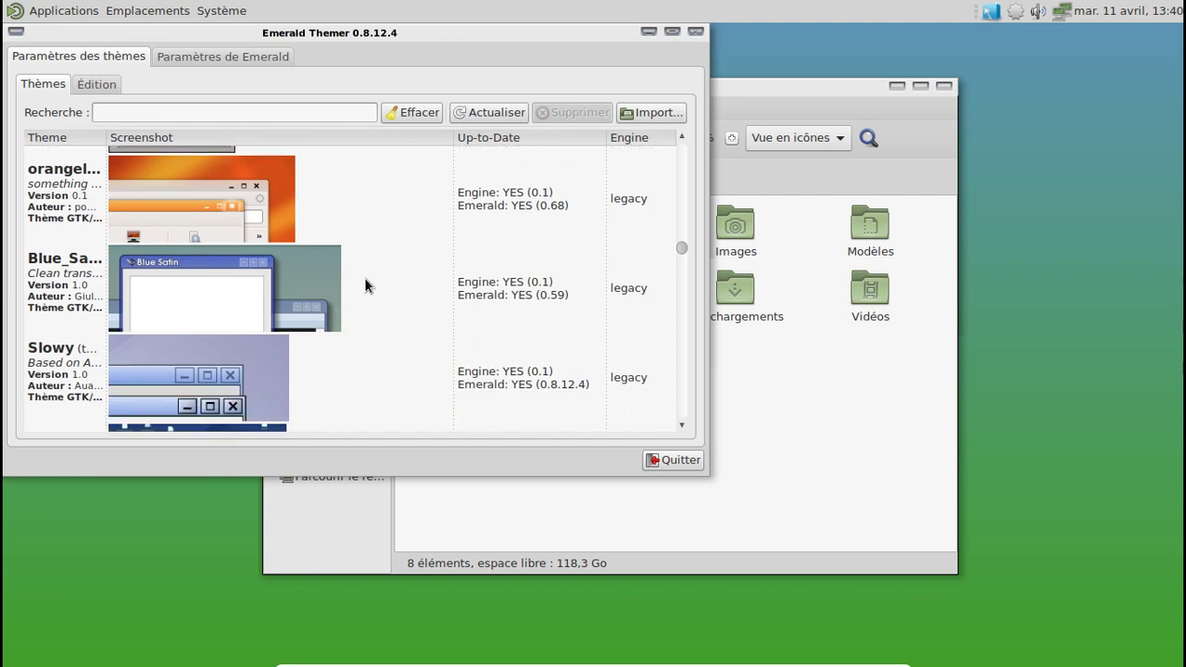
click(364, 277)
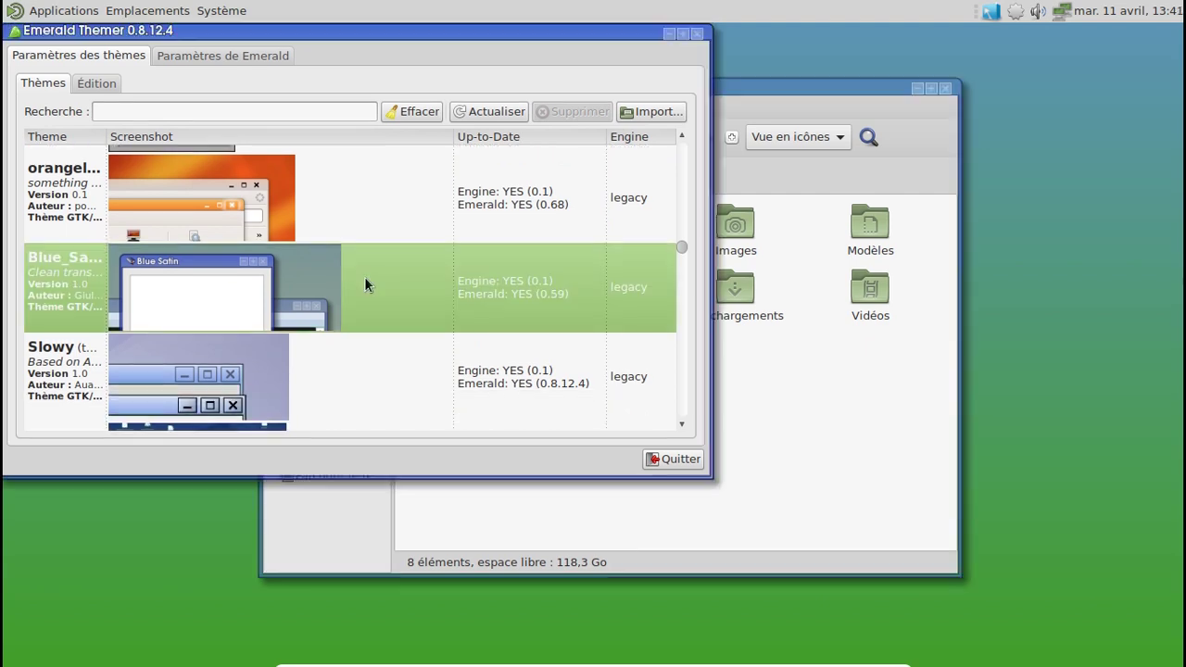
scroll(364, 276, down, 2)
scroll(364, 276, down, 2)
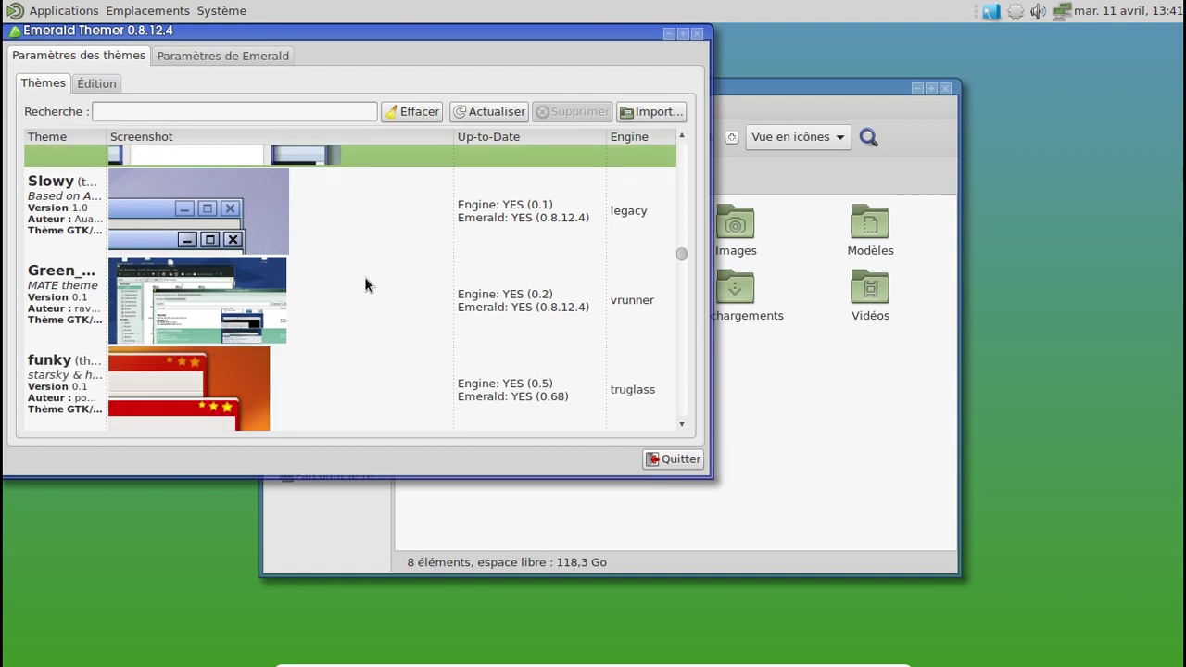
click(271, 291)
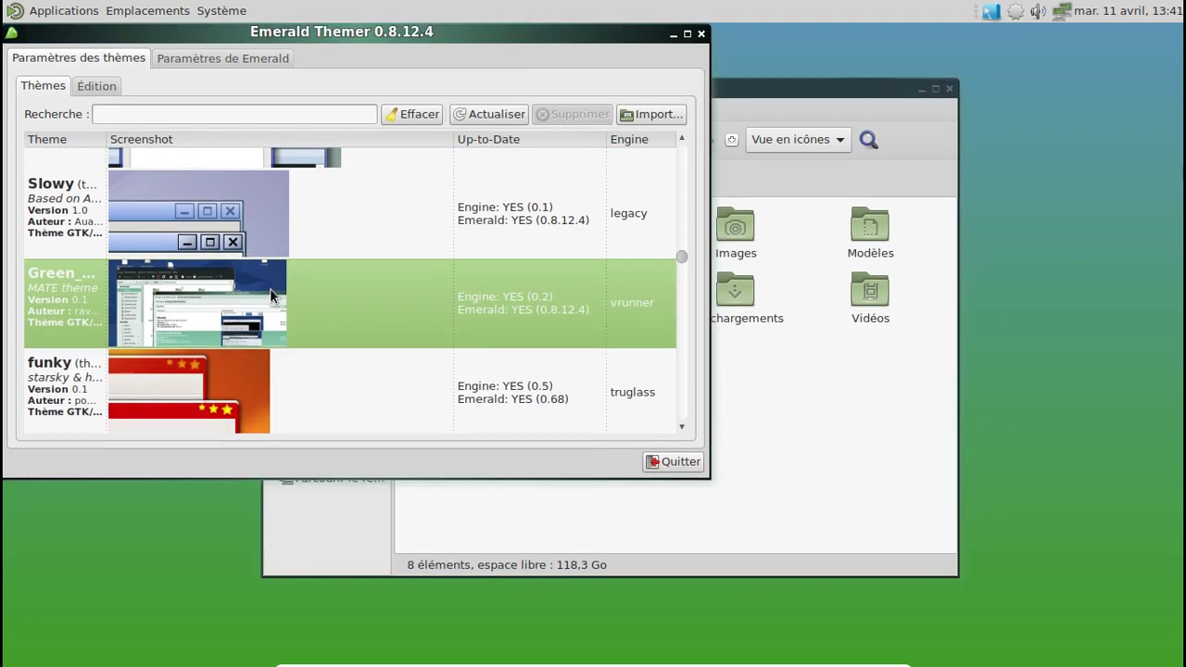
Step: Try a small legacy theme, then apply the Blue_Su… theme described as a MATE theme
scroll(310, 301, down, 4)
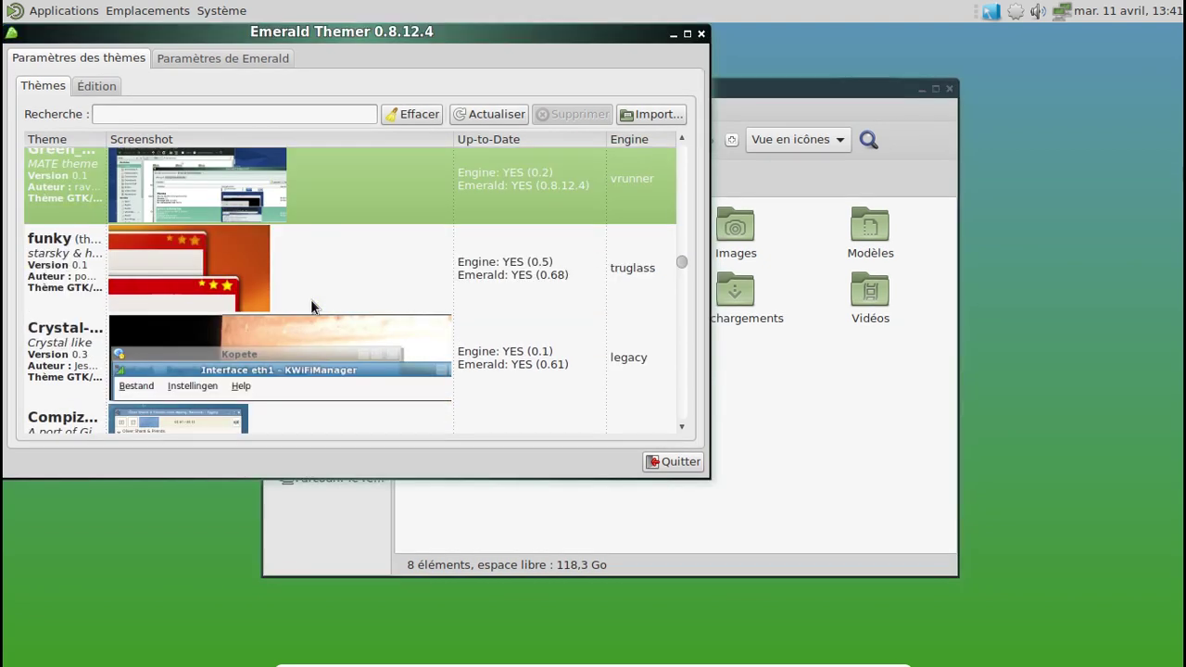
scroll(311, 299, down, 2)
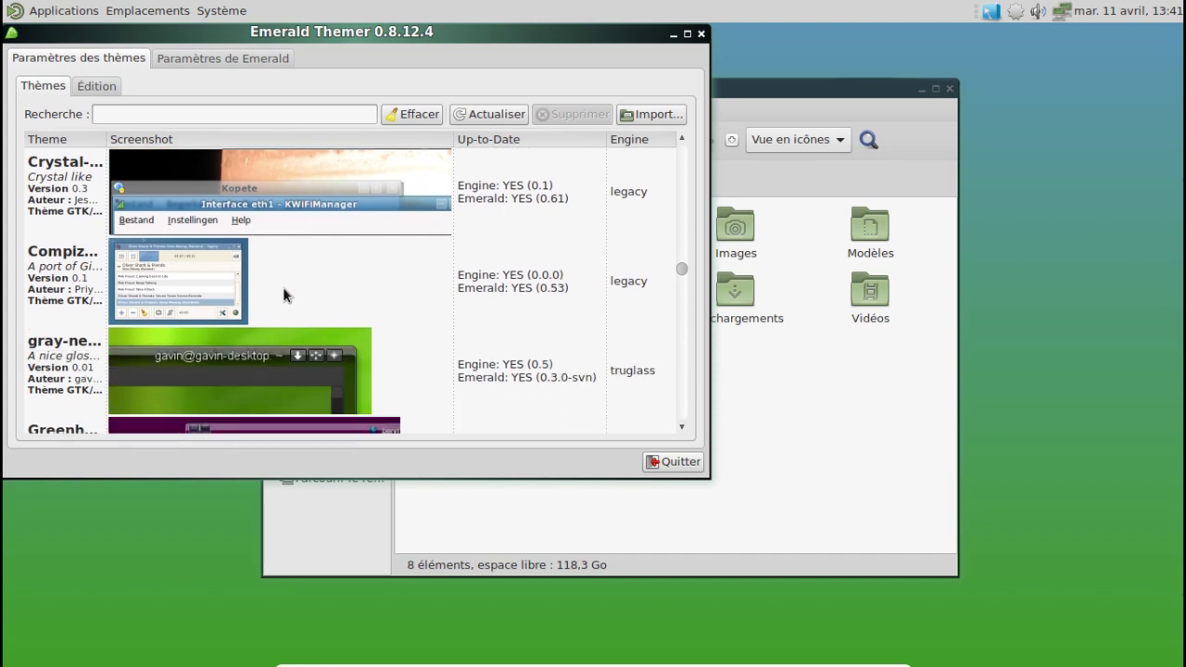
click(283, 287)
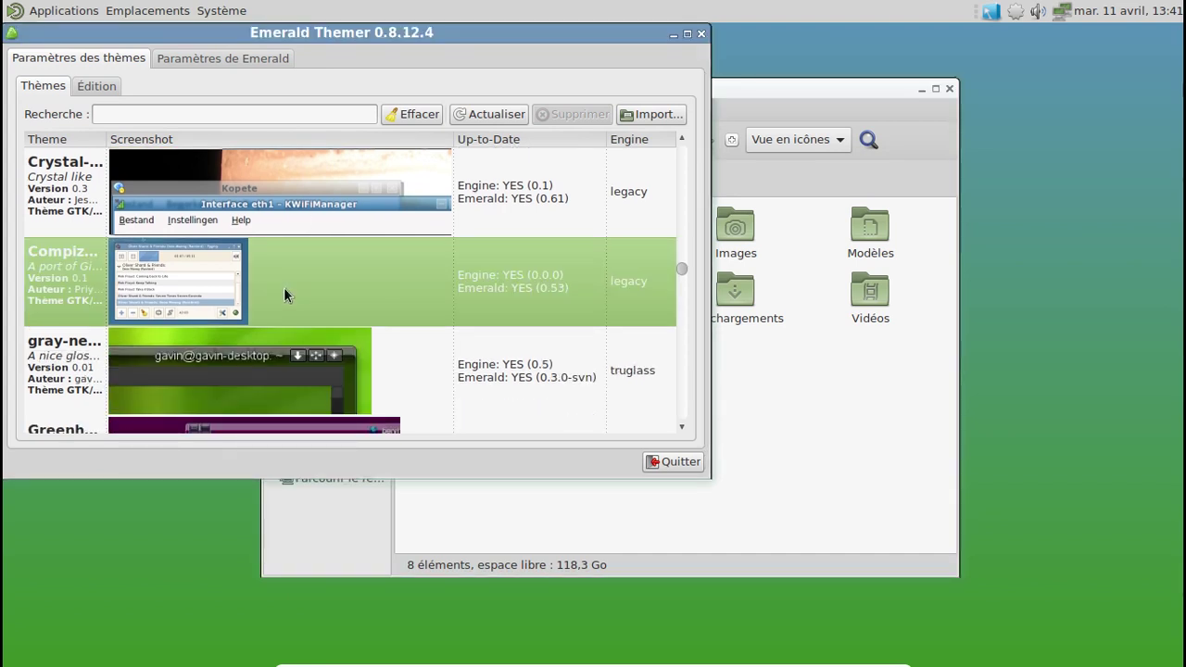
scroll(351, 293, down, 5)
scroll(351, 292, down, 5)
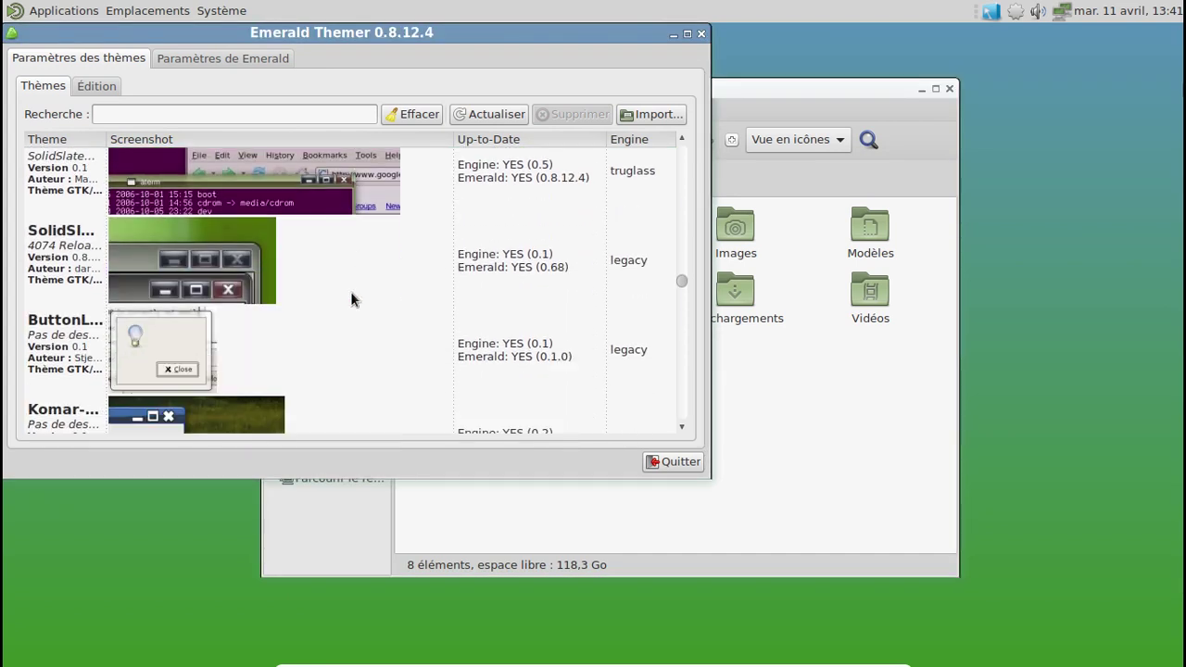
scroll(350, 291, down, 2)
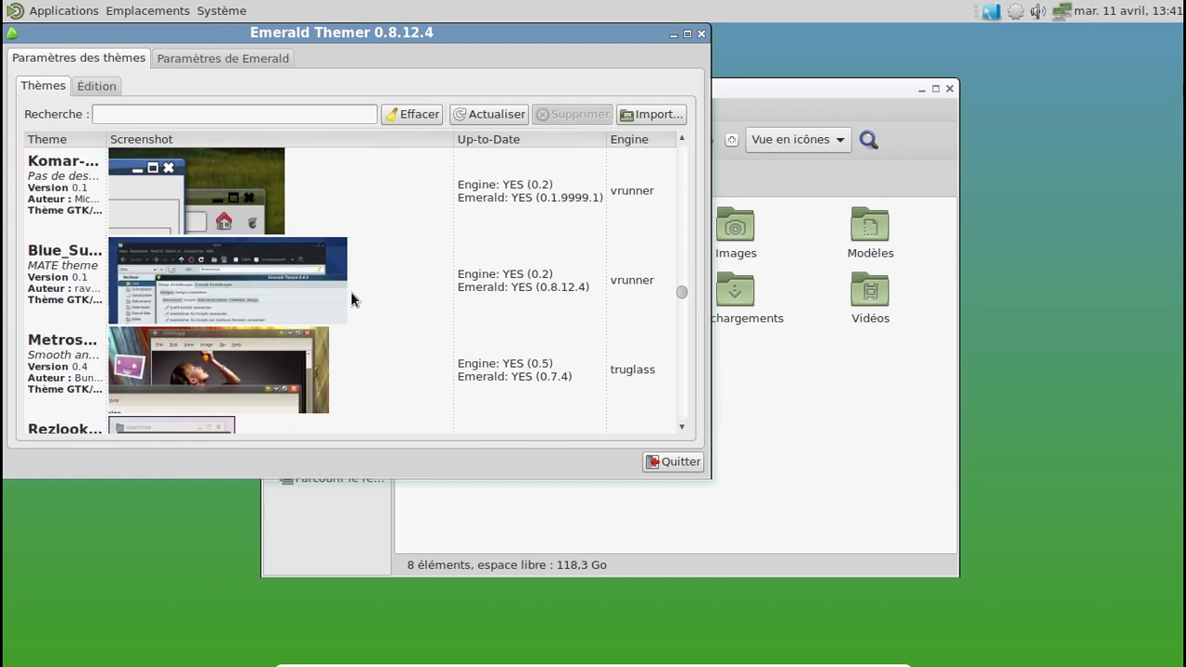
click(314, 283)
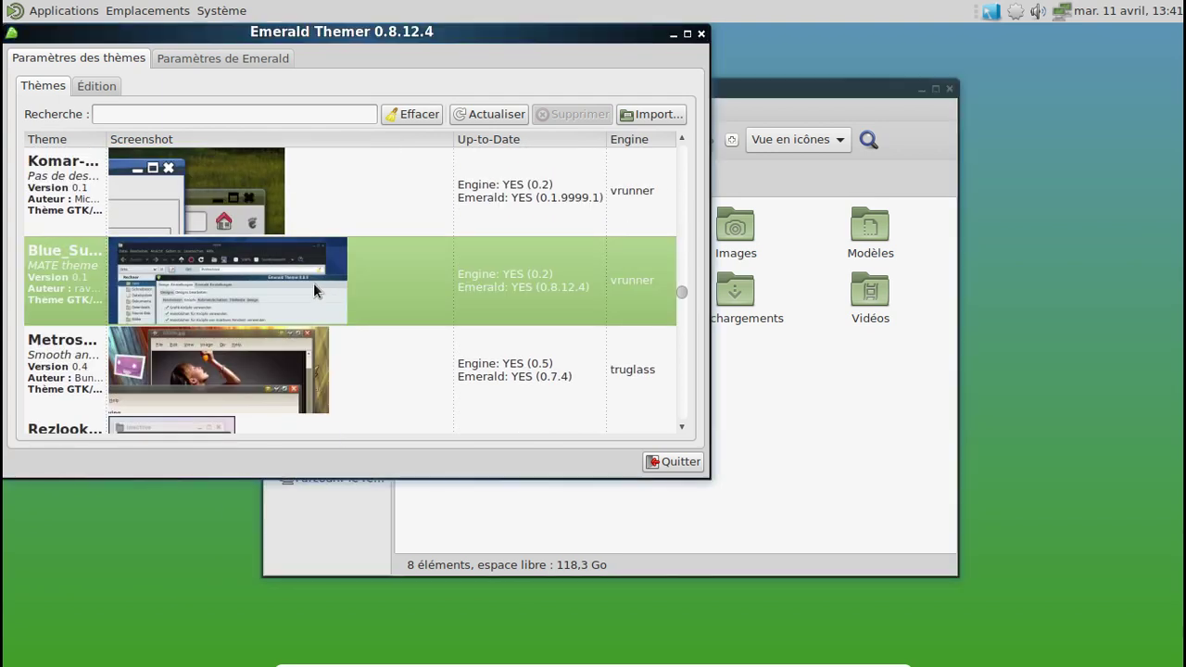
Step: Scroll through the remaining themes in the Thèmes list
scroll(359, 273, down, 5)
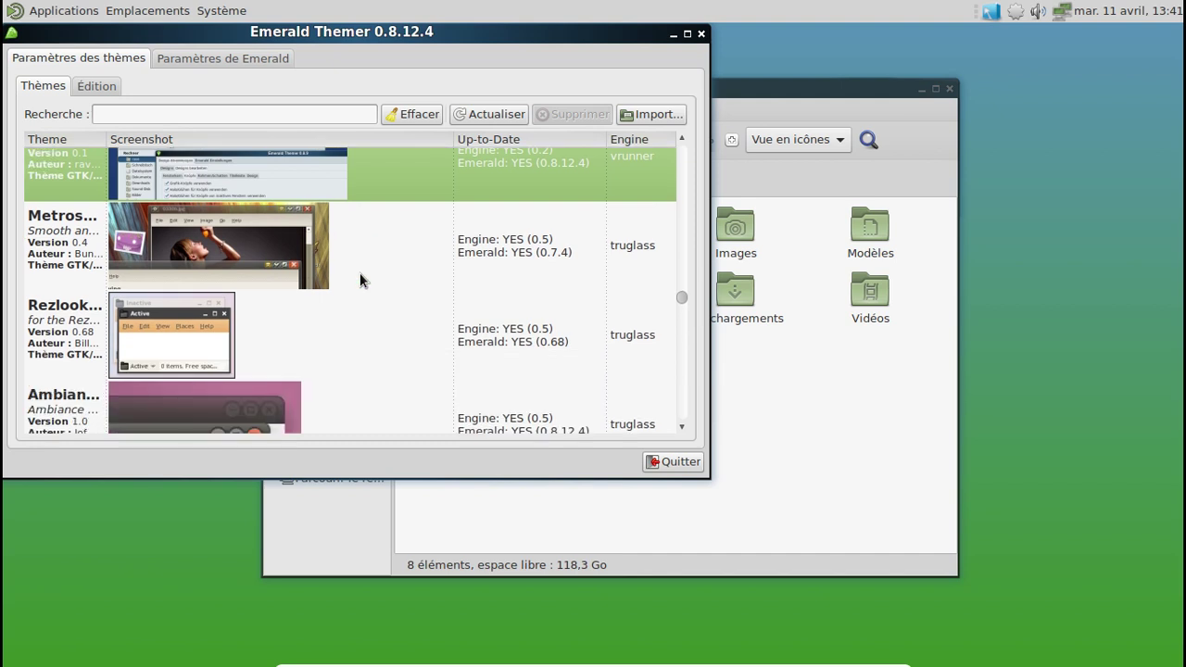
scroll(361, 279, down, 6)
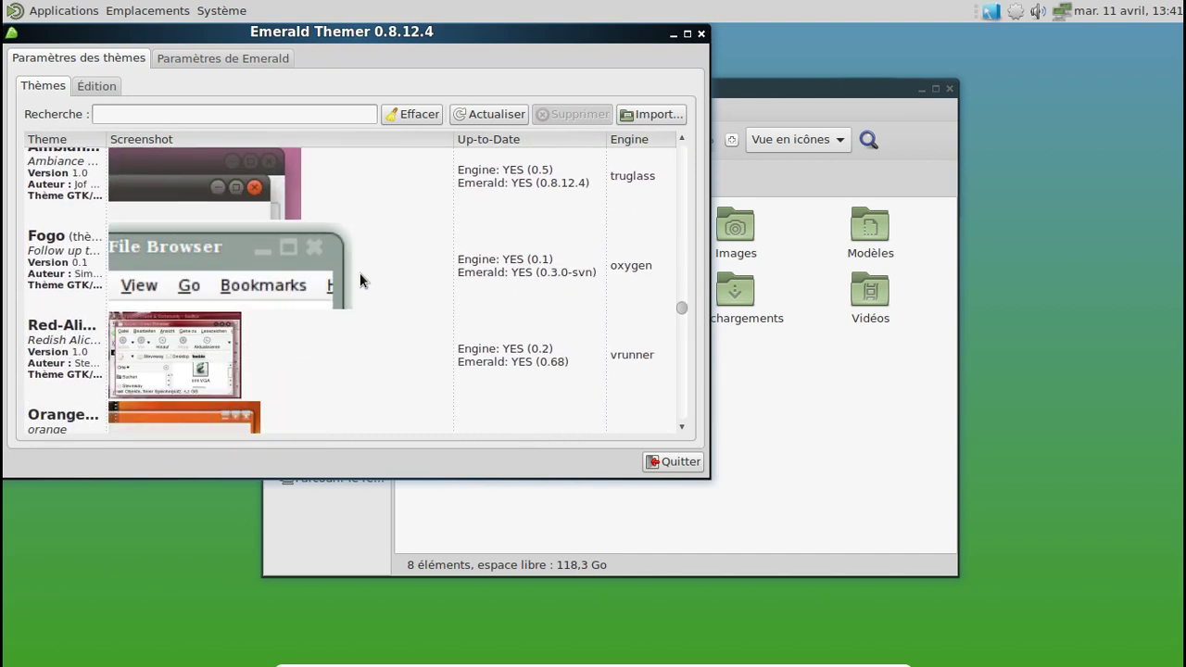
scroll(360, 280, down, 5)
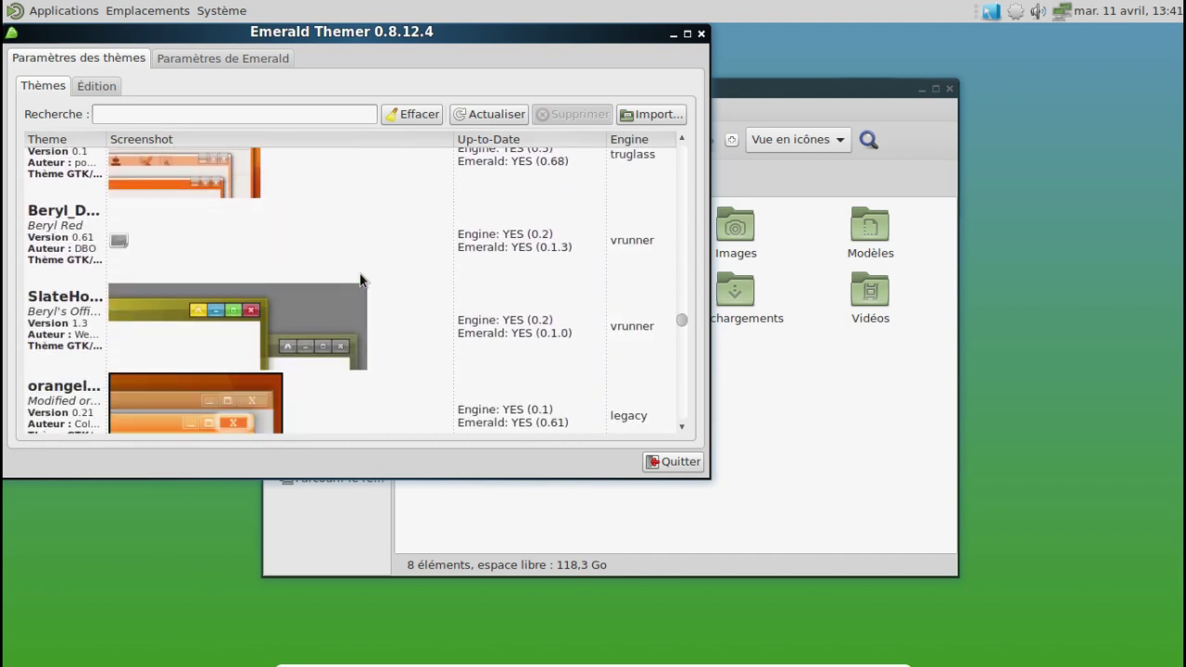
scroll(360, 280, down, 6)
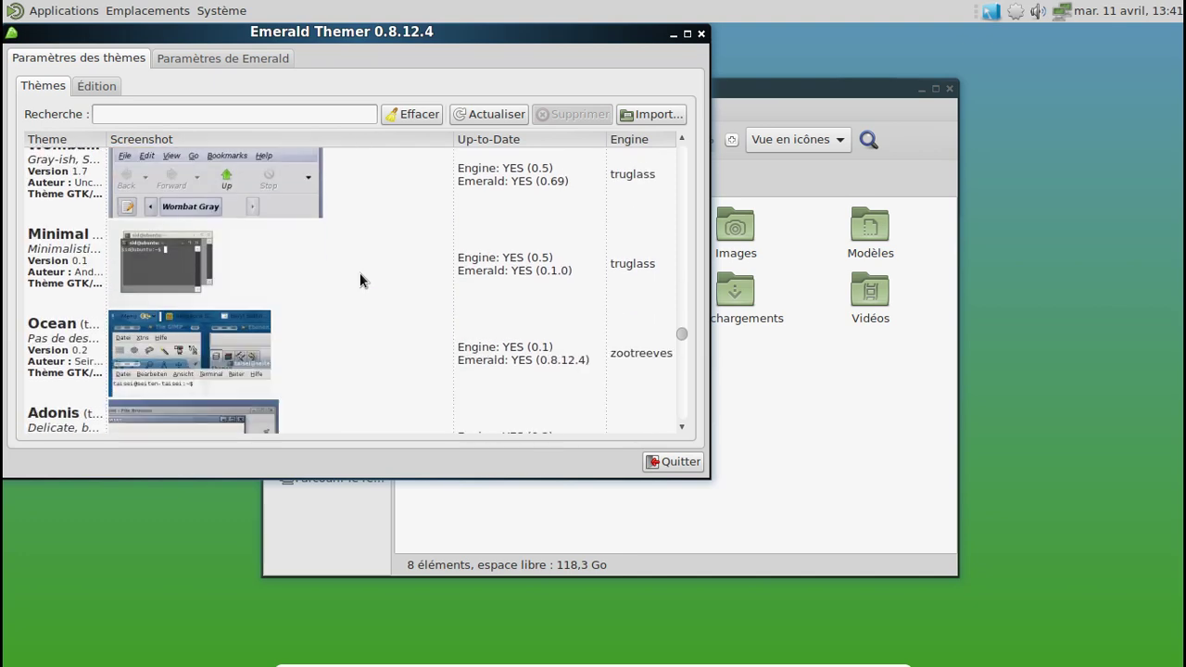
scroll(360, 280, down, 6)
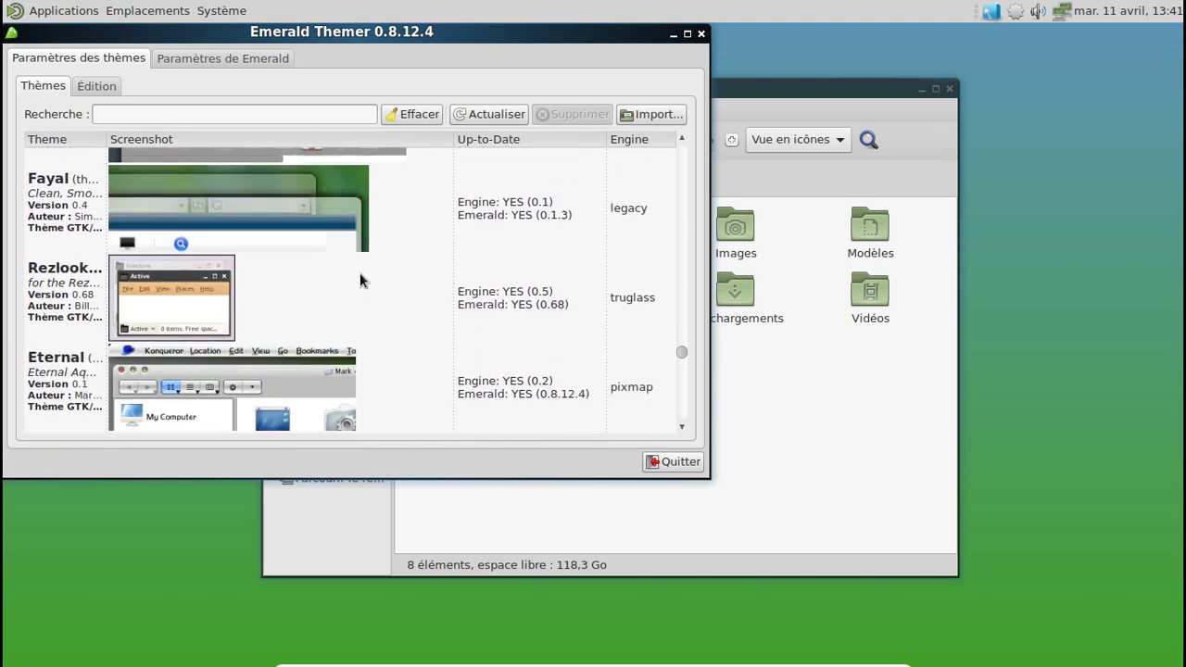
Step: Close Emerald Themer and the home folder, then open Applications au démarrage preferences
click(700, 35)
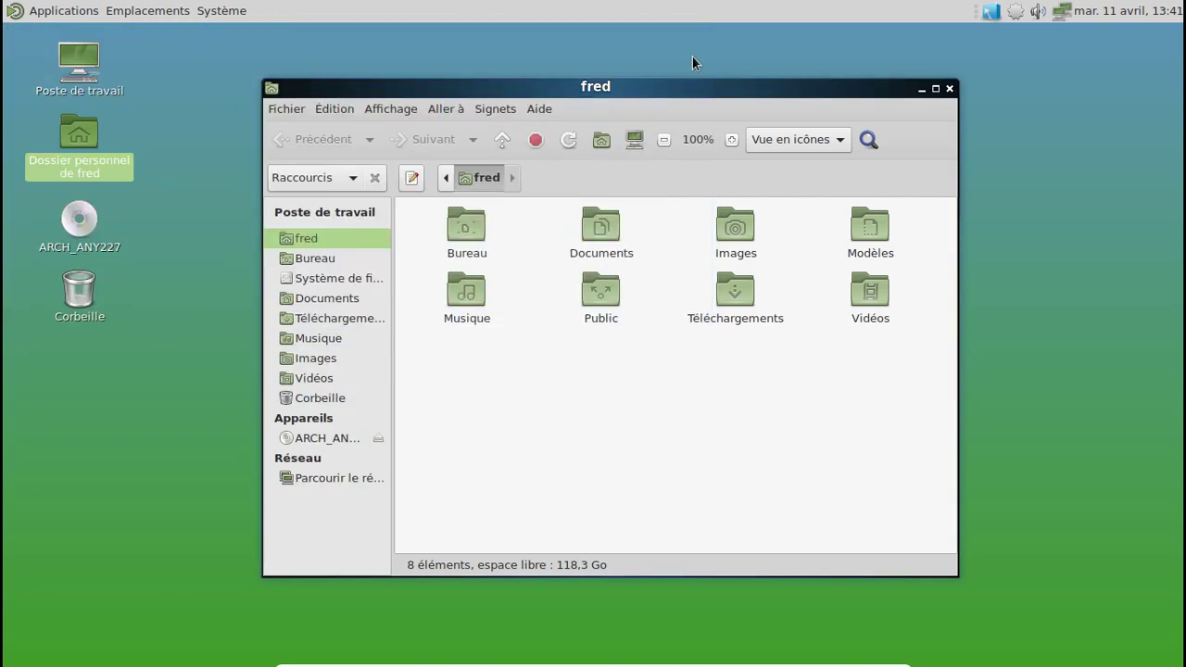
click(948, 89)
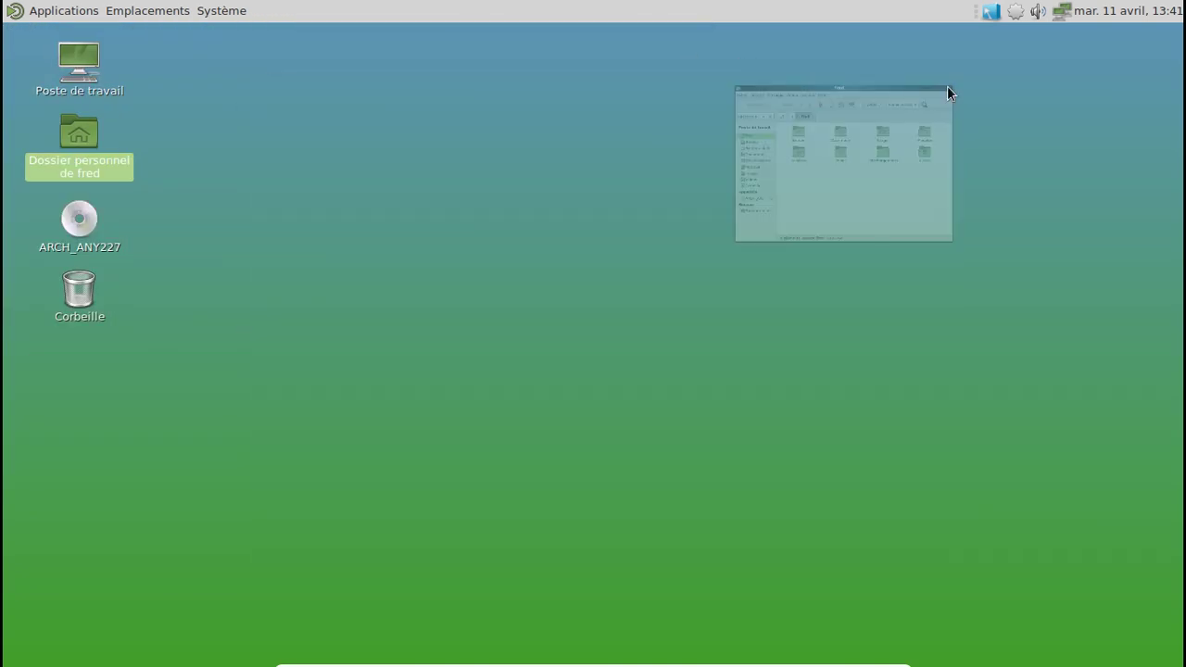
click(213, 12)
mouse_move(242, 37)
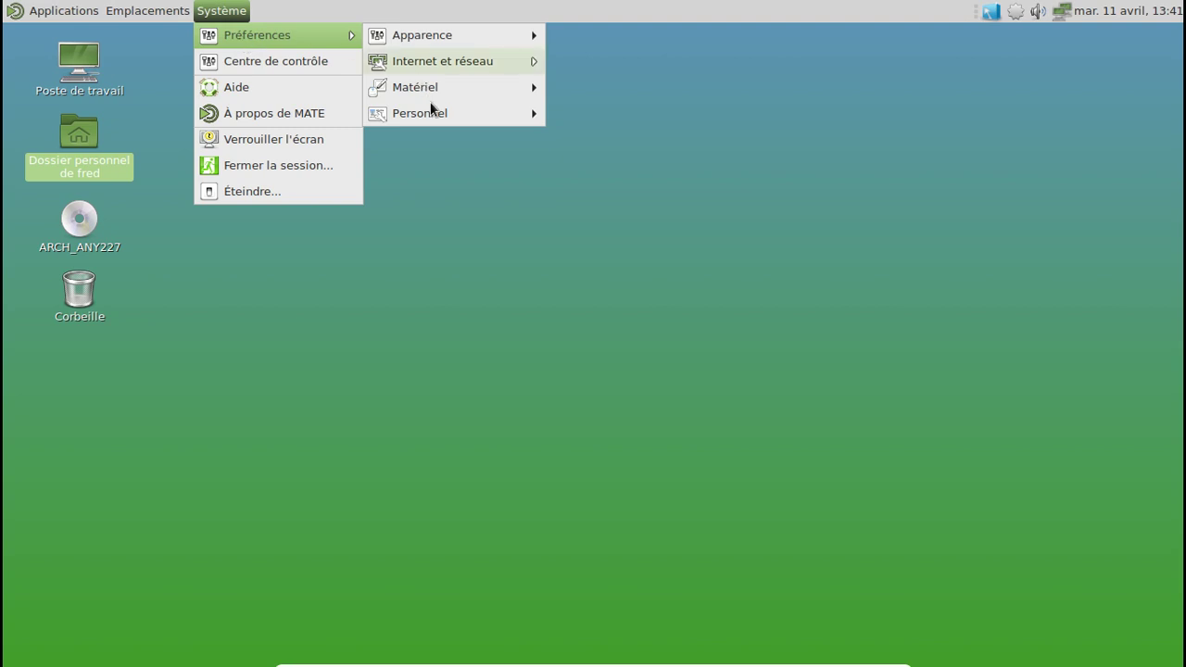
mouse_move(436, 113)
click(587, 113)
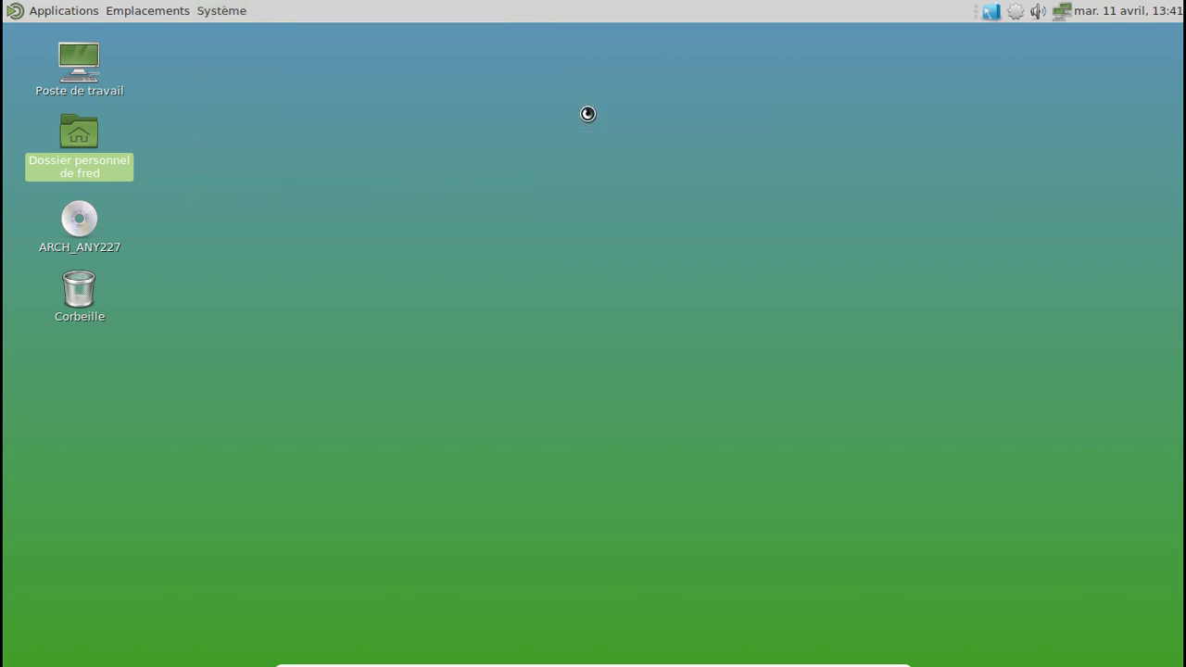
Step: Add a startup entry named fusion-icon with command fusion-icon, then close the preferences
scroll(577, 313, down, 3)
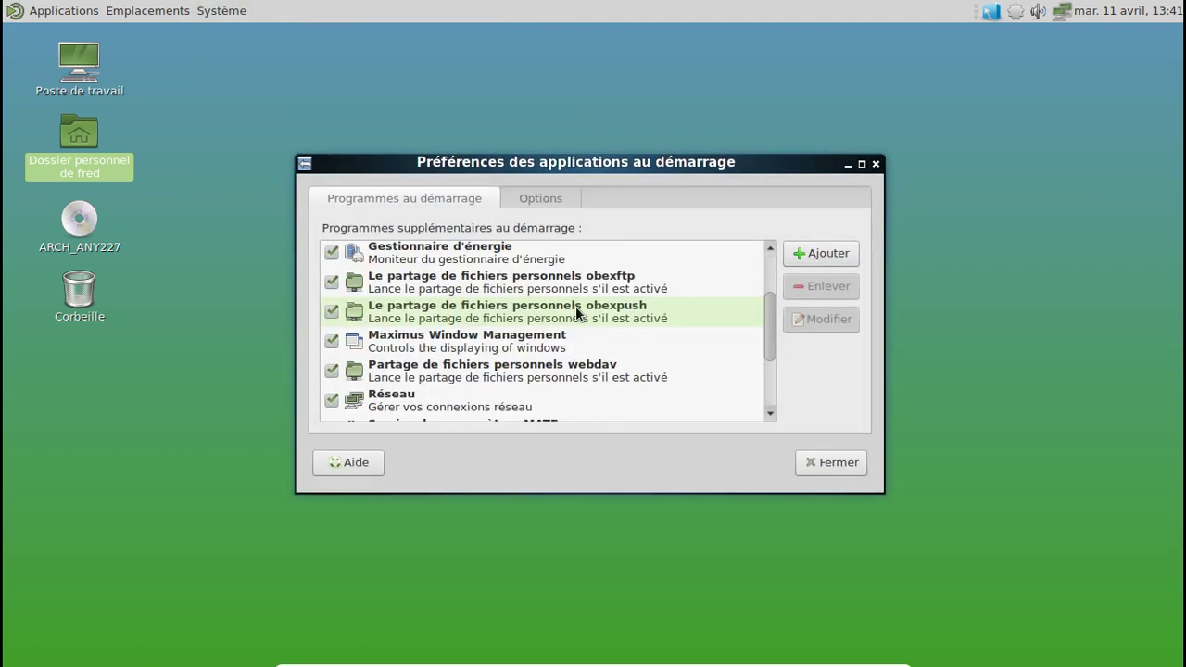
scroll(577, 313, down, 3)
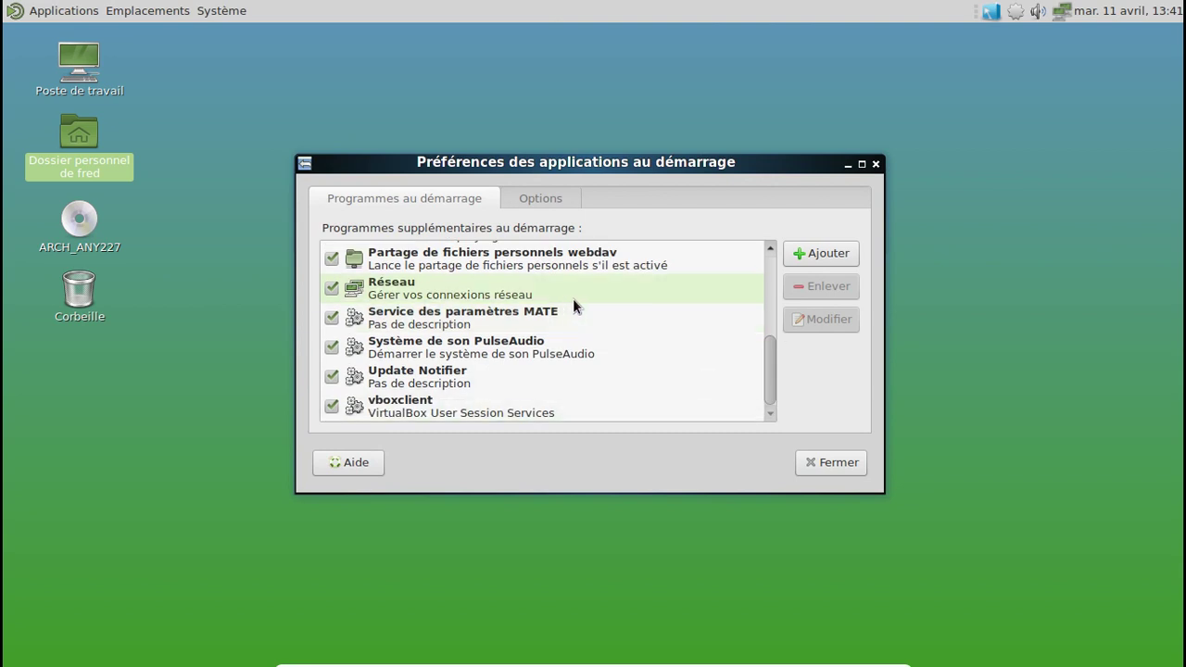
click(816, 260)
text(fus)
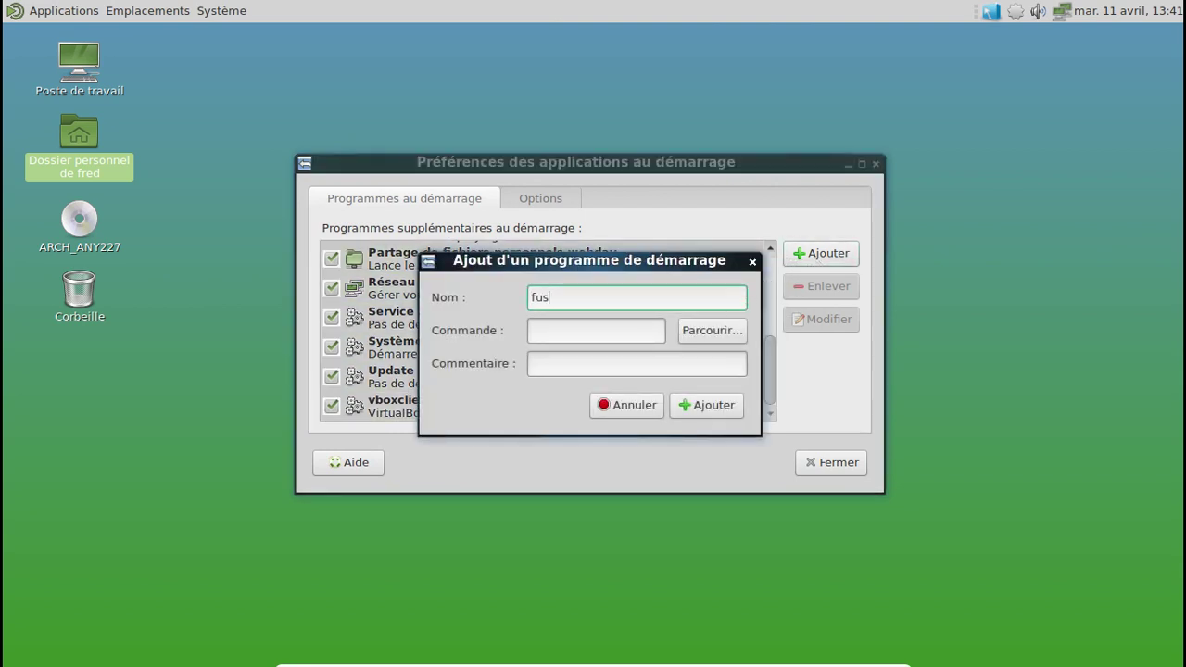
text(ion-icon)
key(Tab)
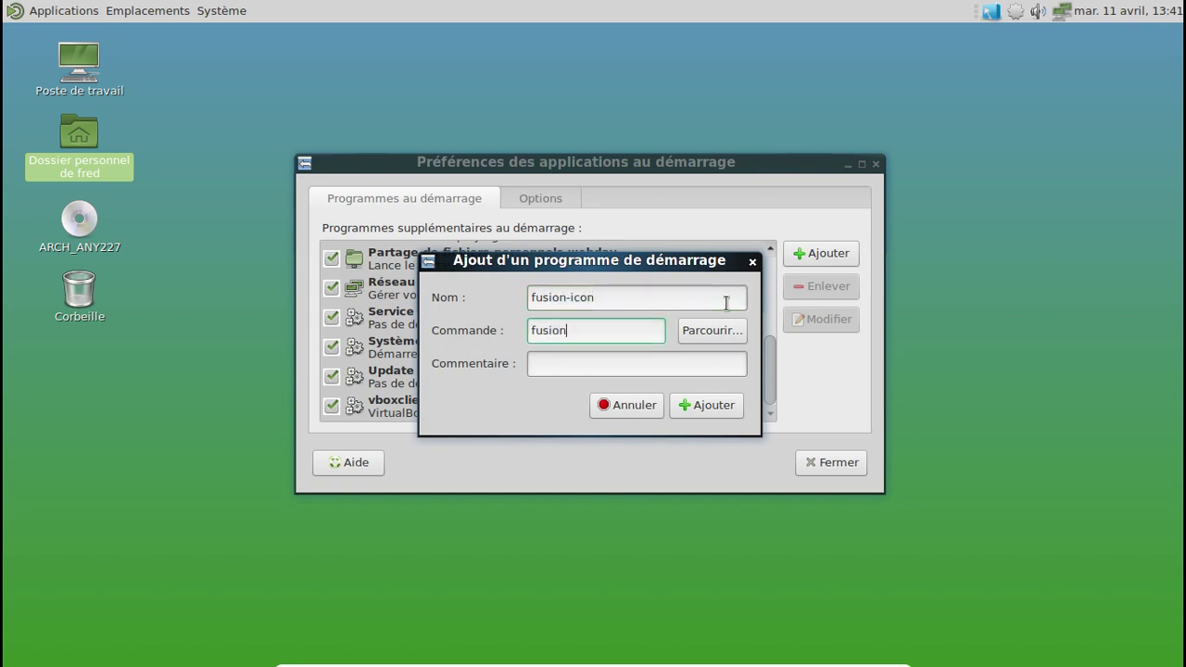
text(fusion-icon)
click(694, 405)
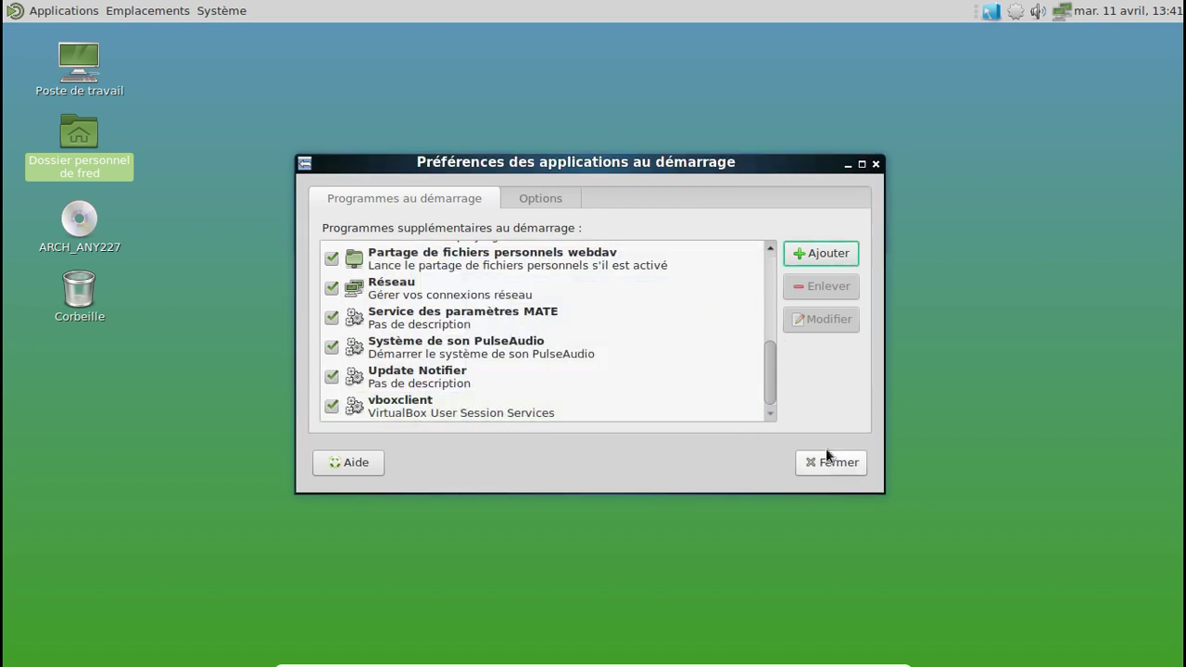
click(828, 454)
Step: Log out via Système > Fermer la session and log back in with the account password
click(214, 10)
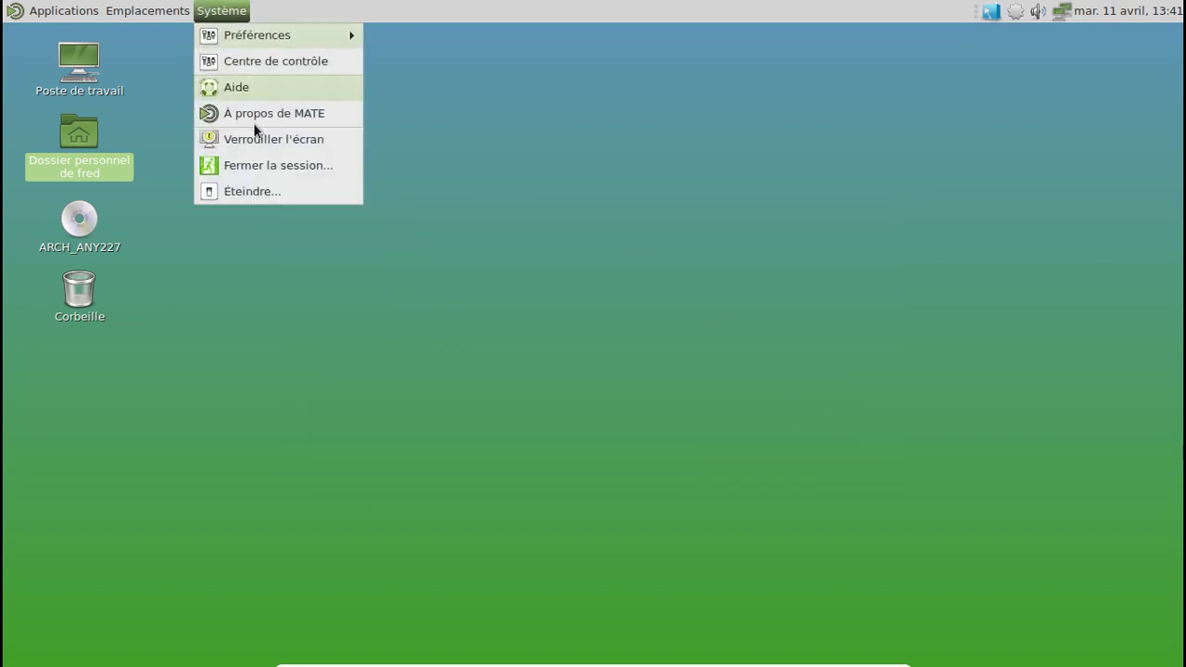
click(259, 160)
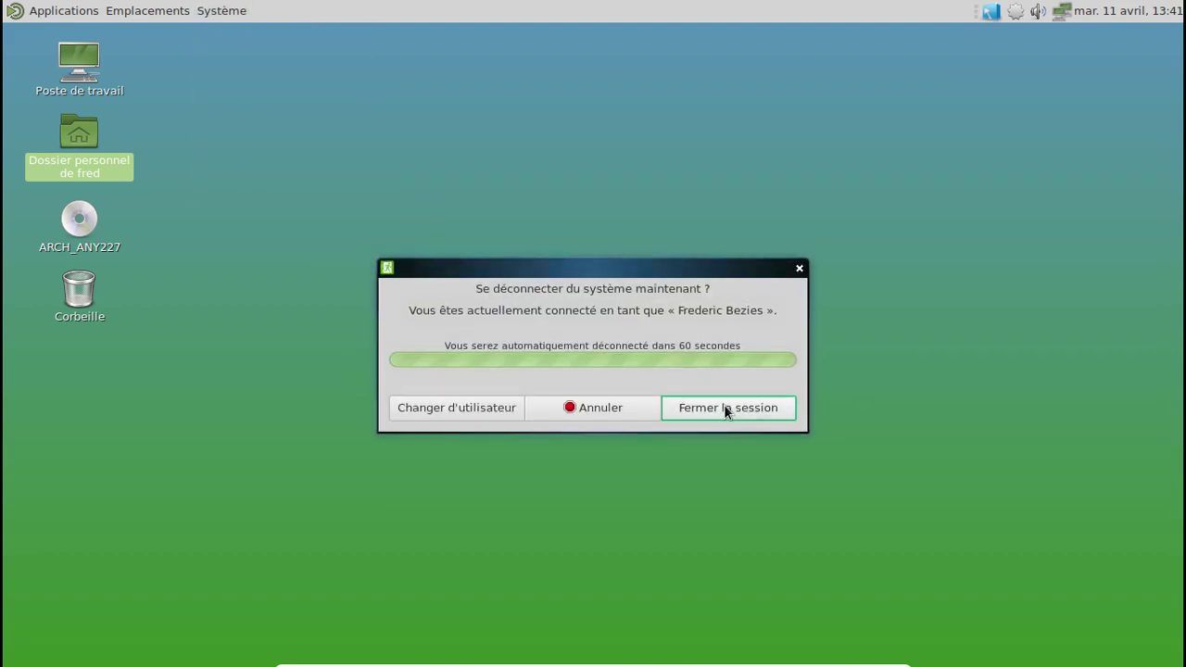
click(724, 404)
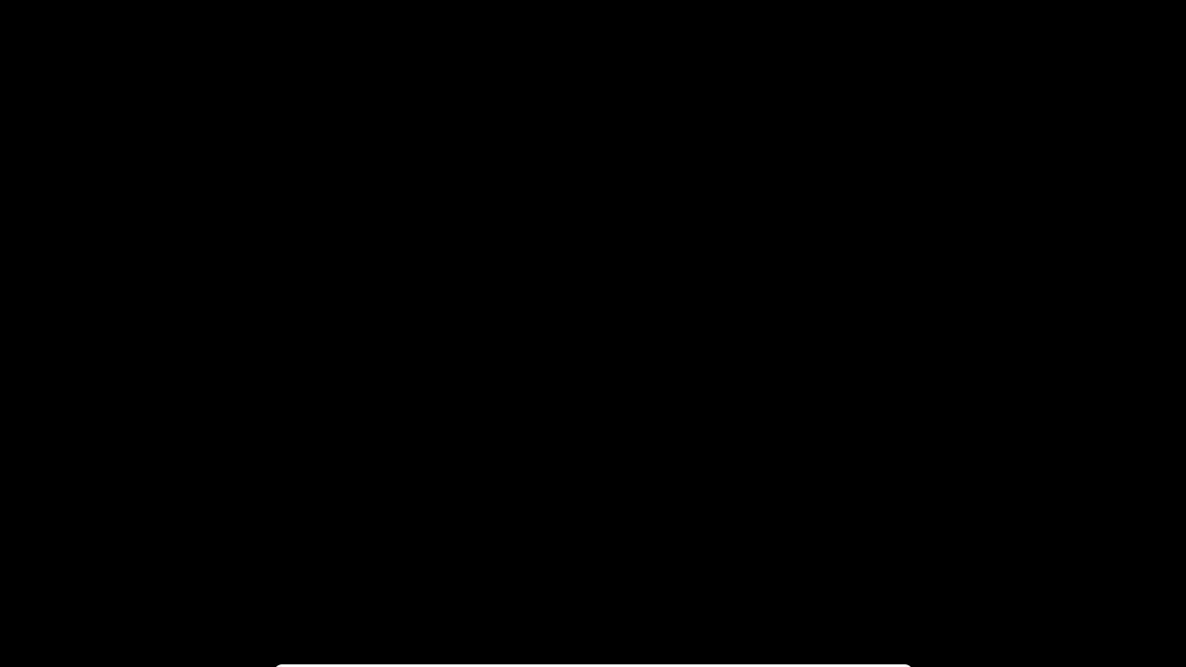
text(•••••)
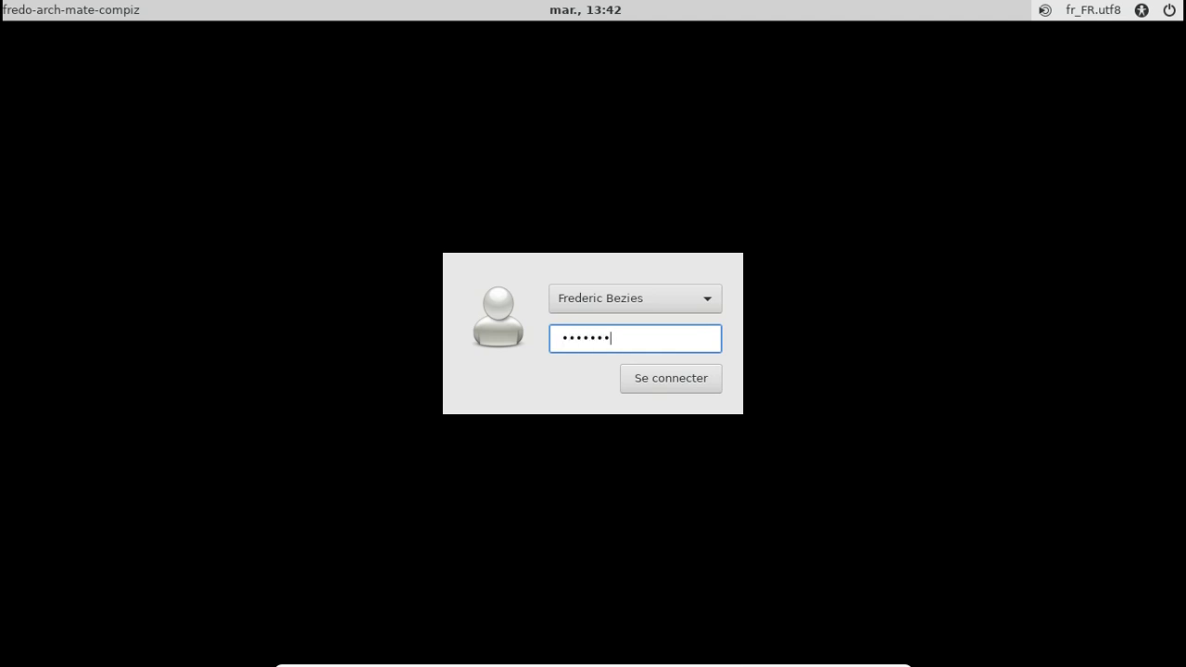
text(••)
key(Return)
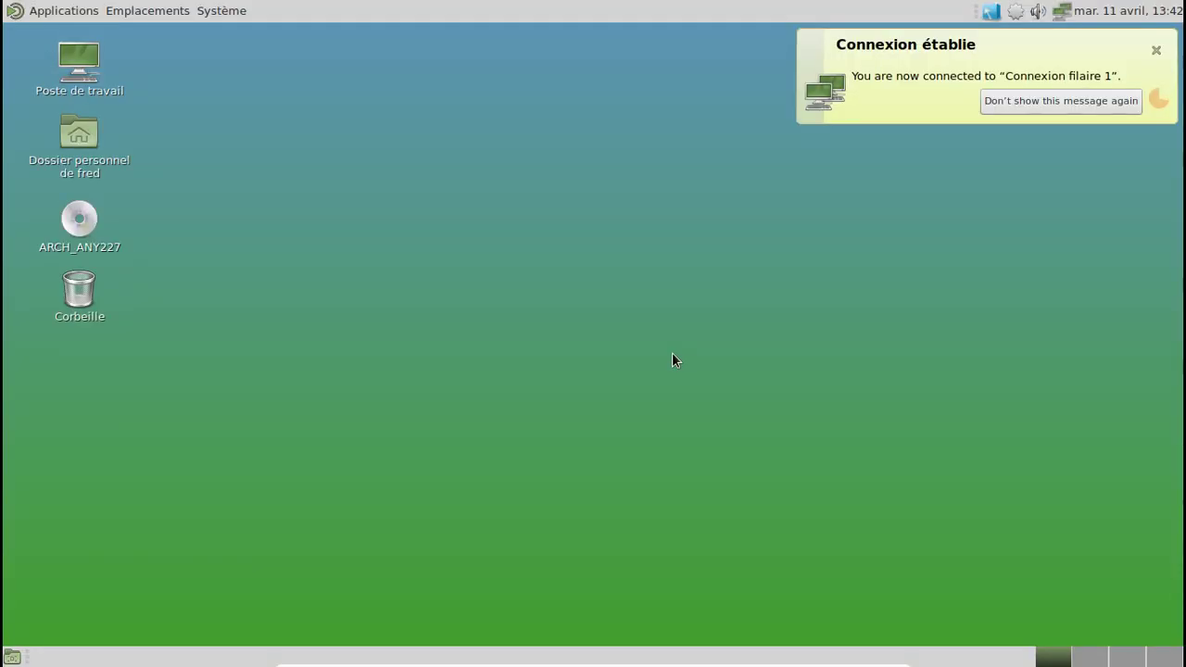
Step: Set the purple-green aurora image as the desktop background in Préférences de l'apparence
right_click(478, 83)
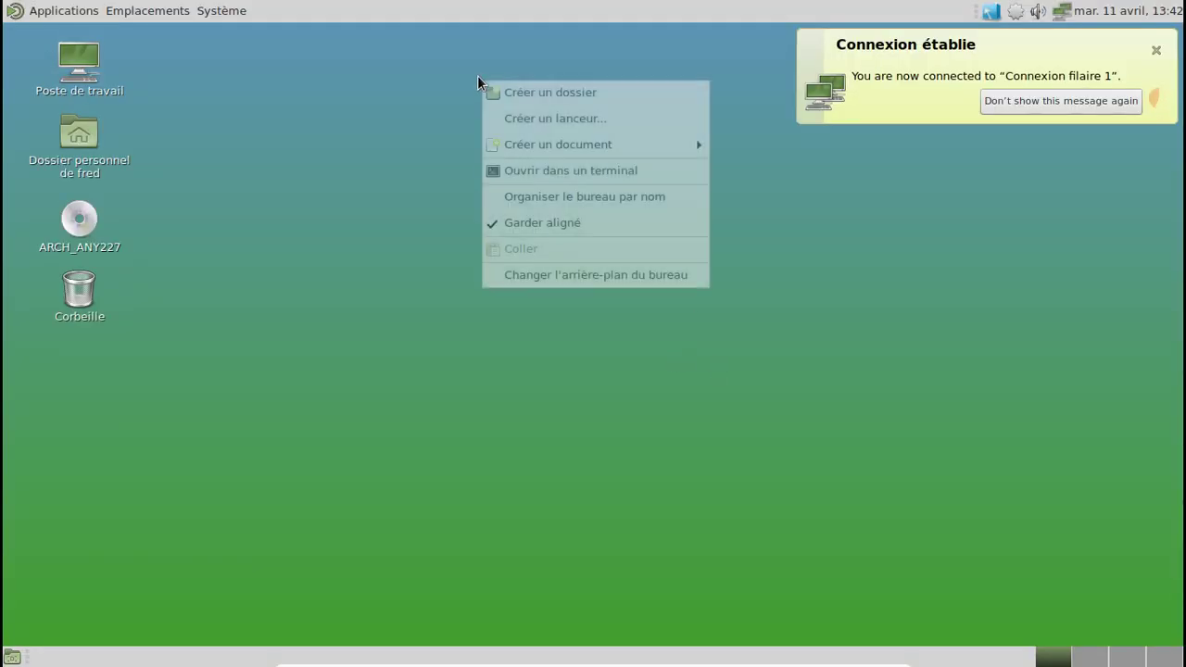
click(564, 275)
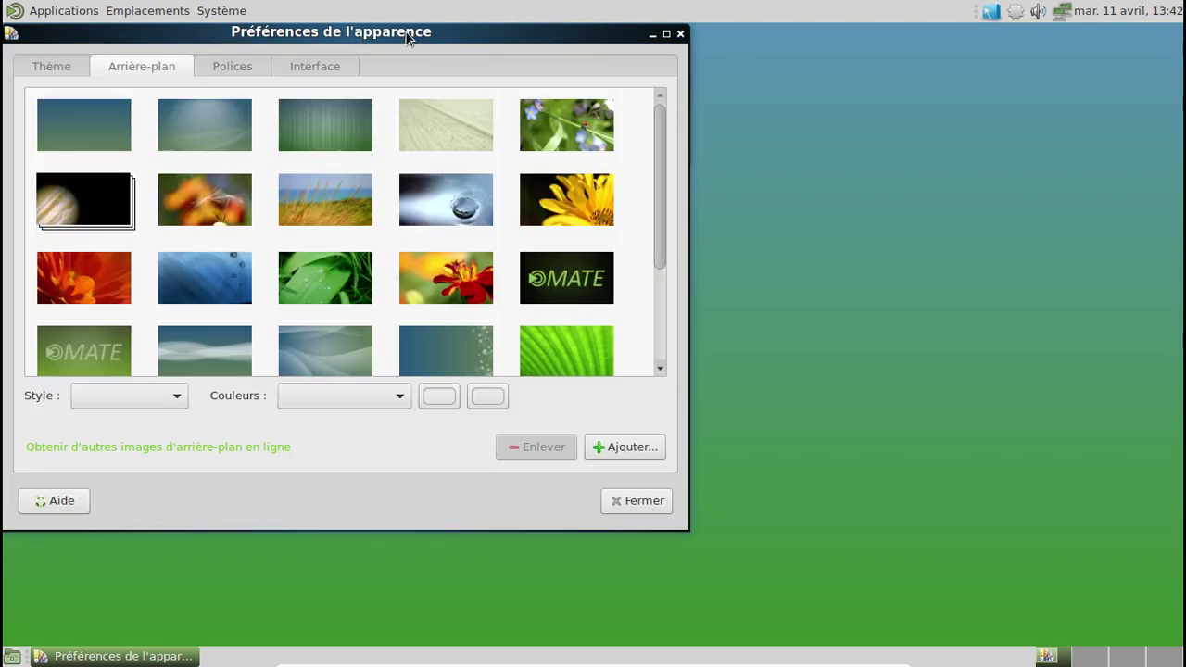
drag(406, 32, 668, 102)
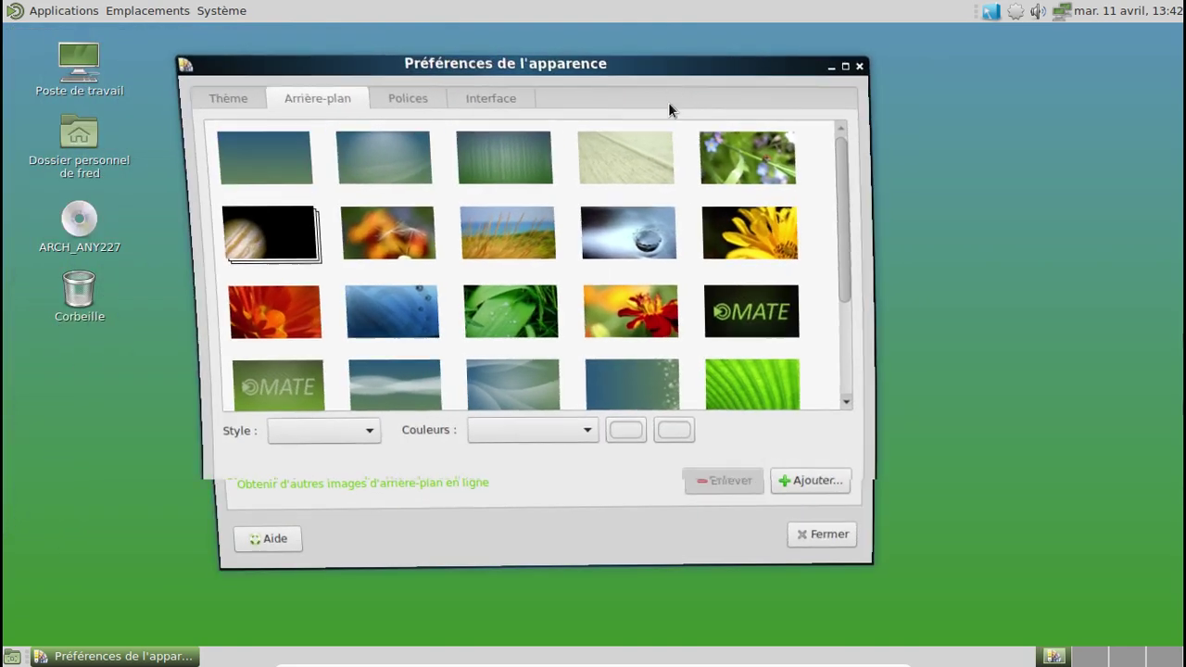
mouse_move(664, 203)
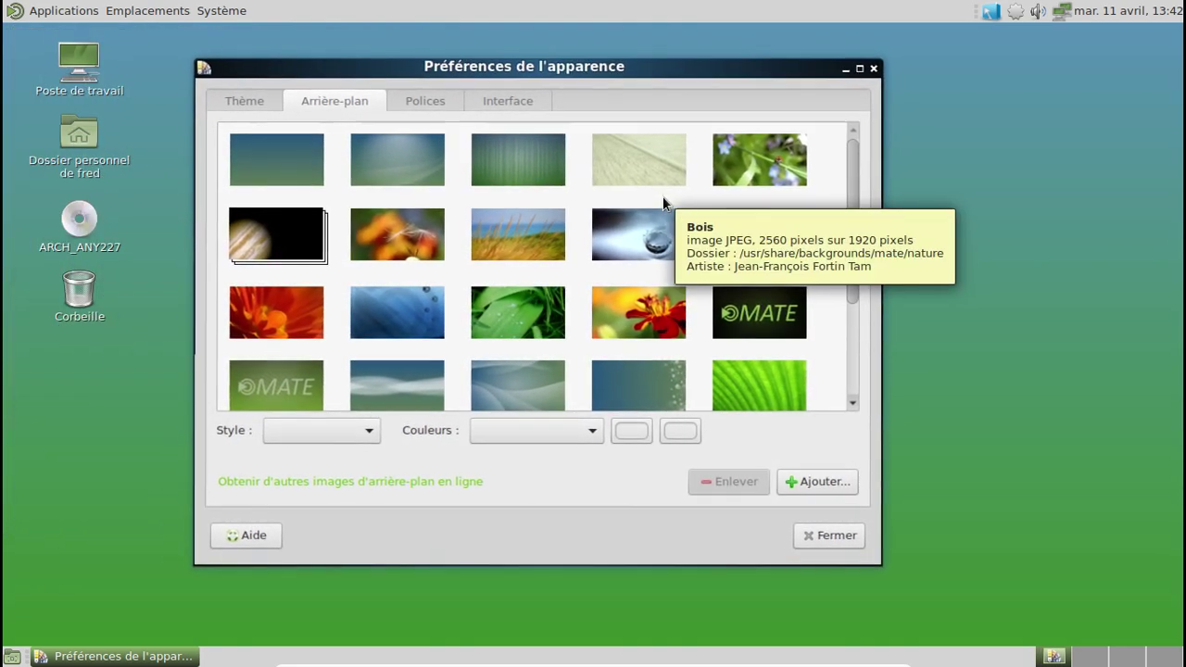
scroll(664, 203, down, 5)
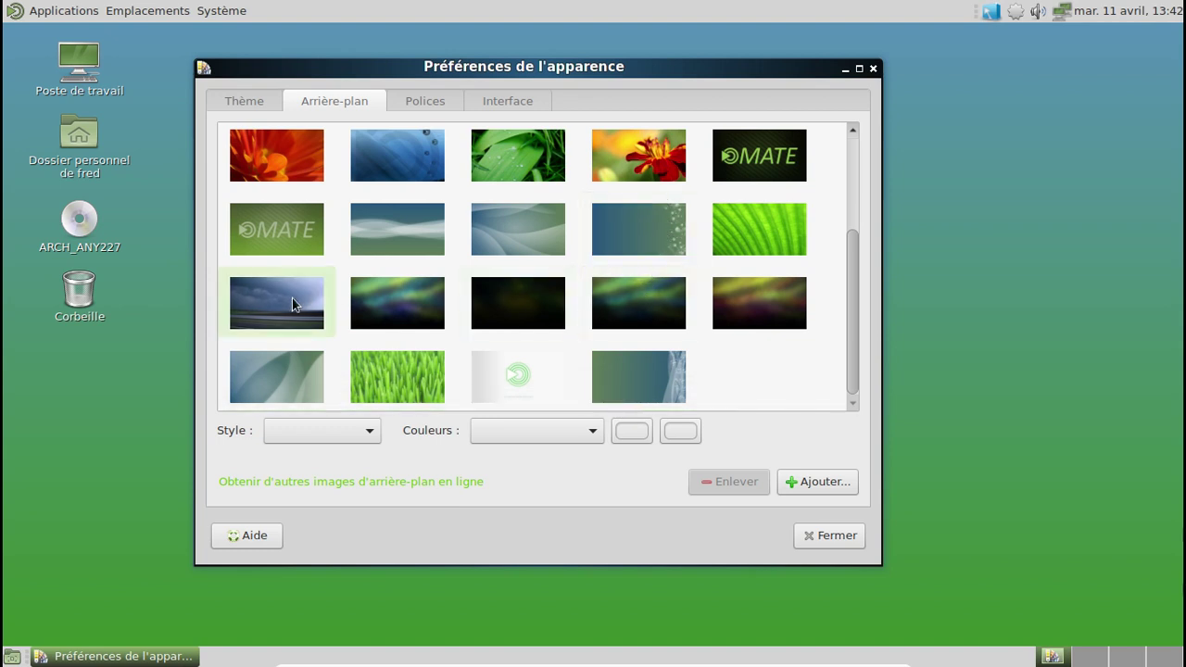
click(749, 285)
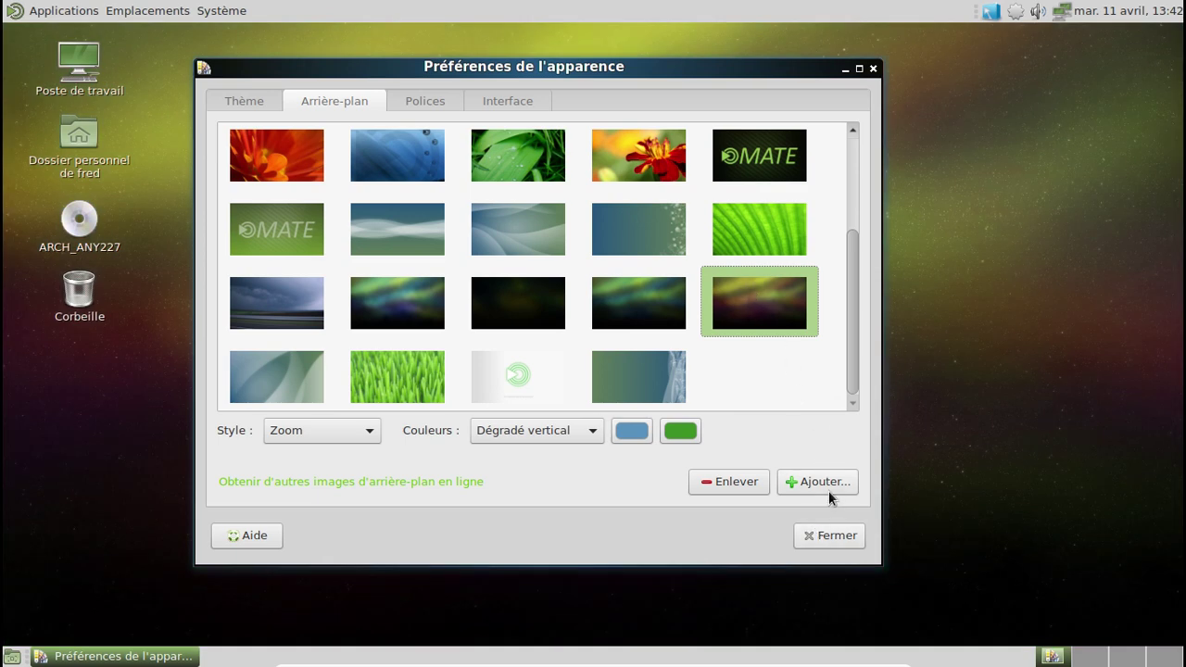
Step: Rotate the desktop cube with Ctrl+Alt+Right and minimize the appearance preferences window
click(962, 414)
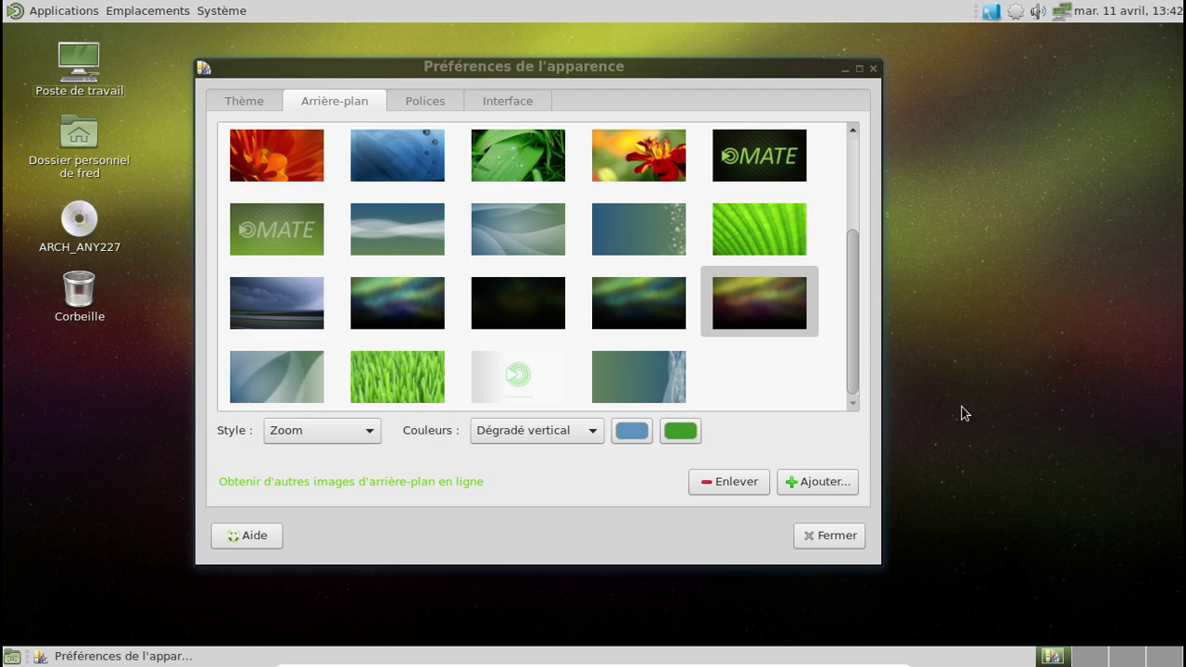
key(ctrl+alt+Right)
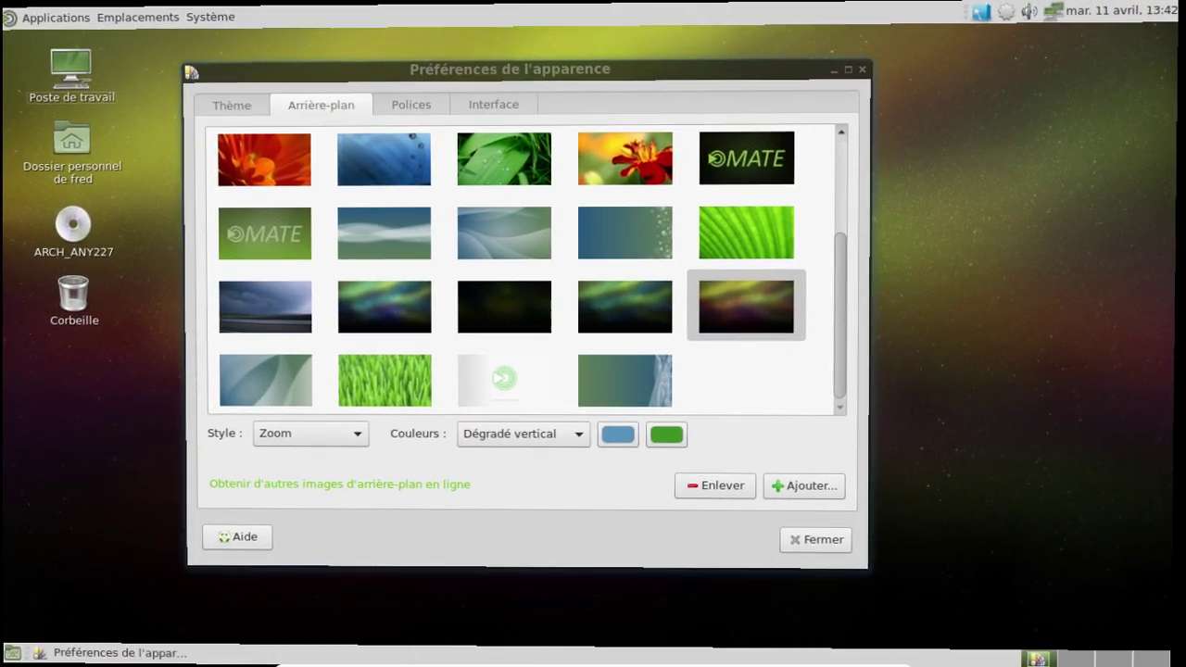
click(846, 70)
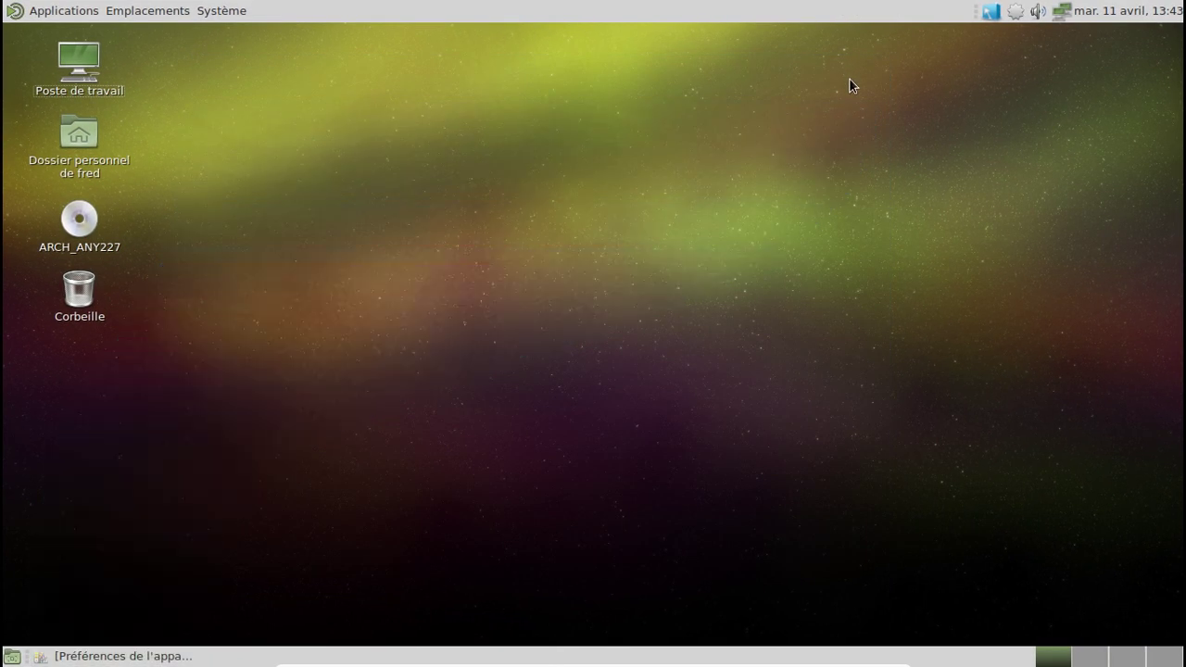
Step: Open CompizConfig Settings Manager from the Fusion tray icon, dismissing the caution warning
click(991, 12)
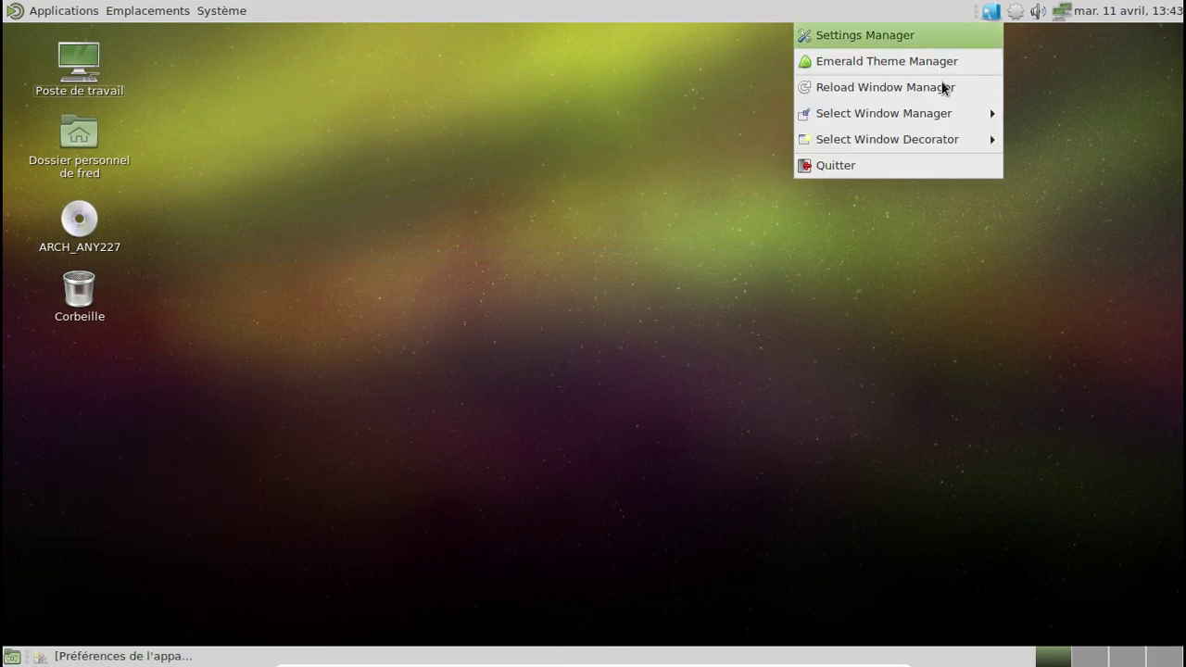
click(904, 42)
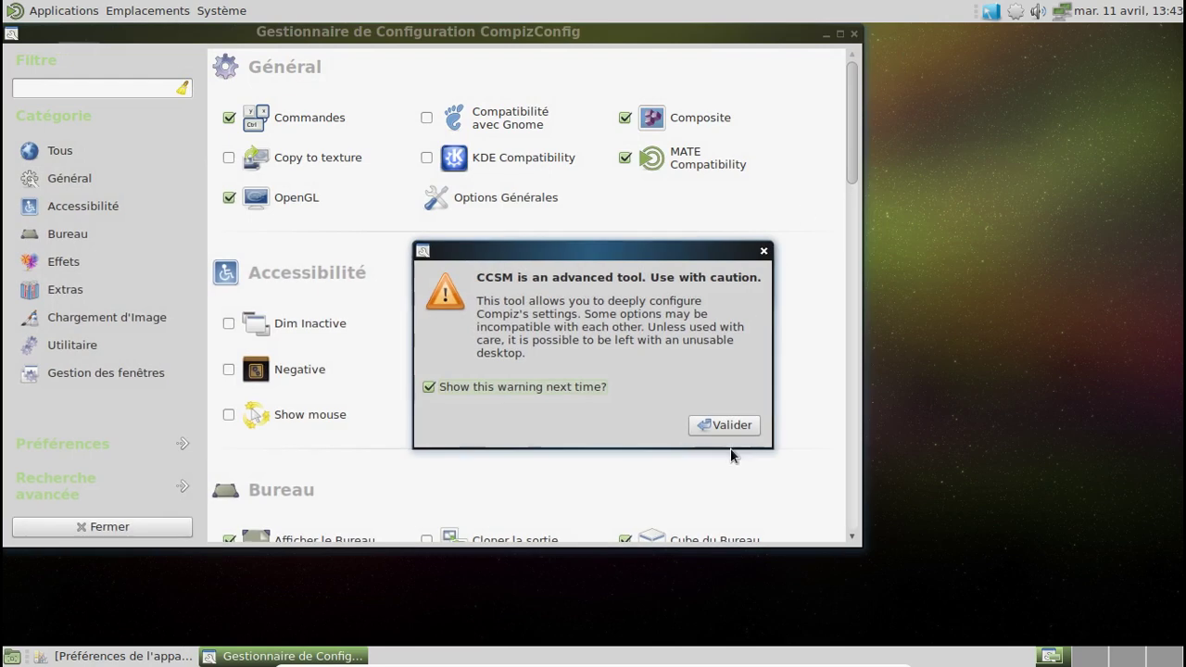
click(723, 427)
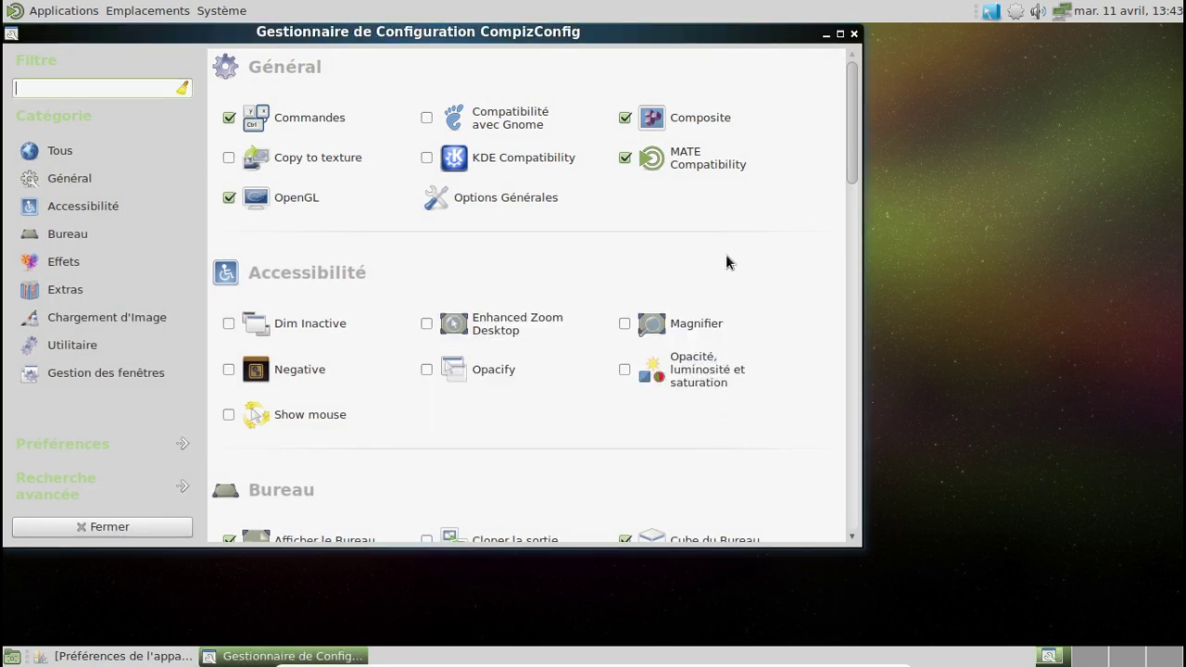
Step: Enable Cube Gears and open the Cube du Bureau plugin settings
scroll(726, 254, down, 3)
scroll(723, 267, down, 5)
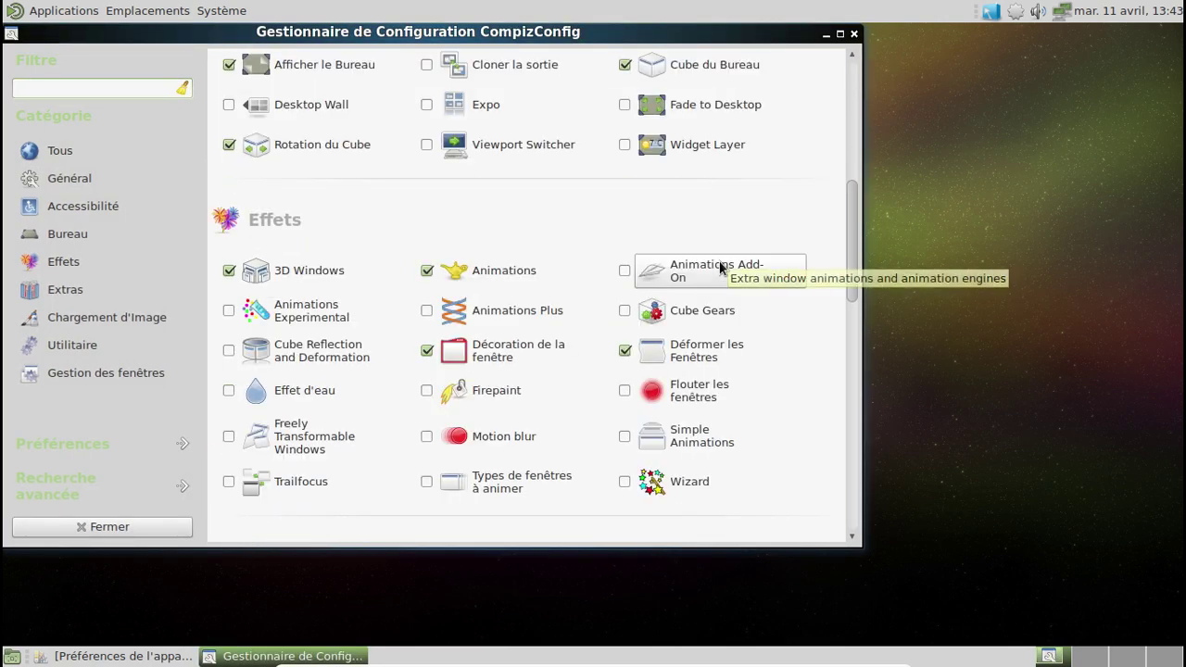
click(625, 312)
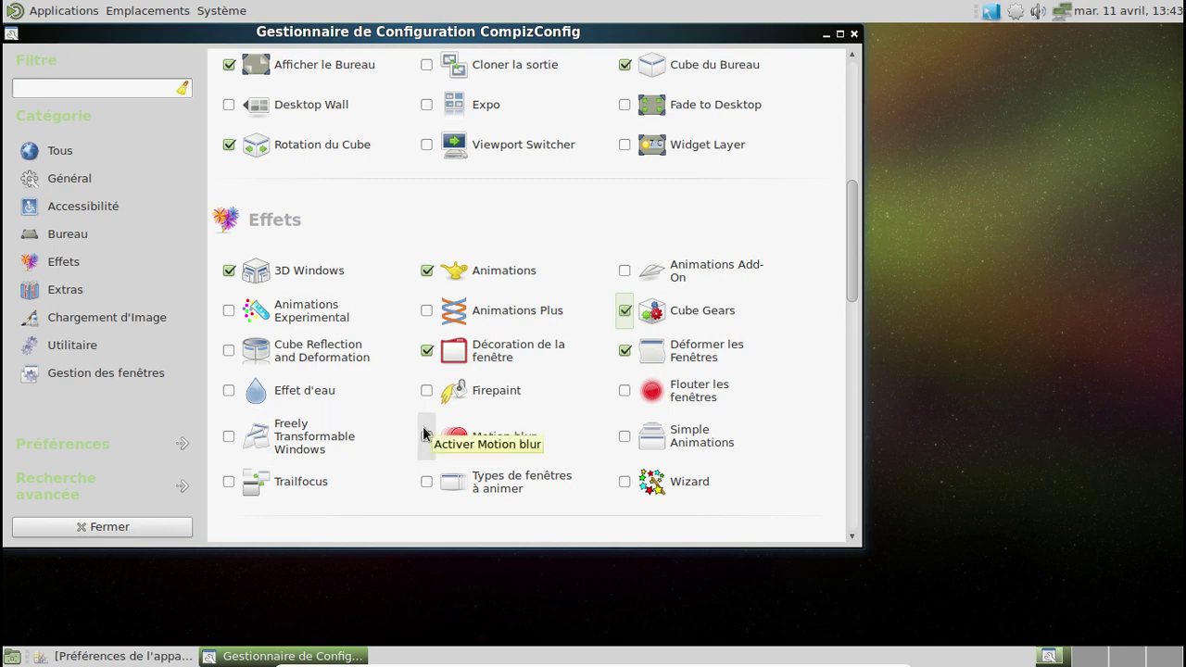
scroll(537, 399, up, 3)
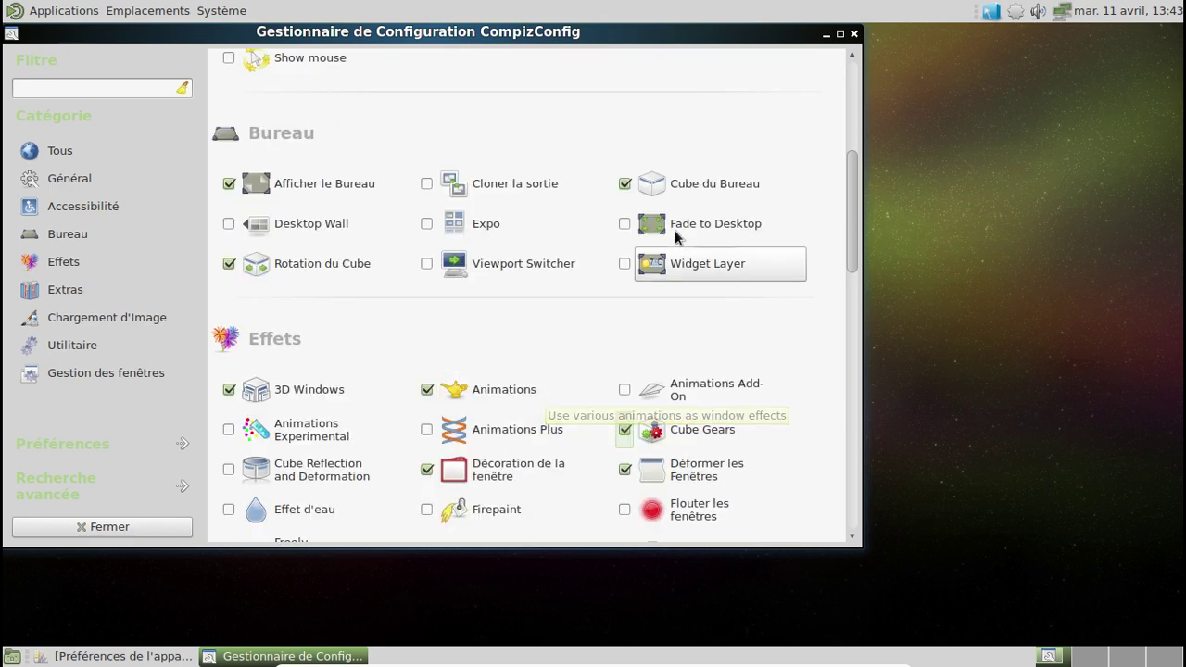
click(699, 186)
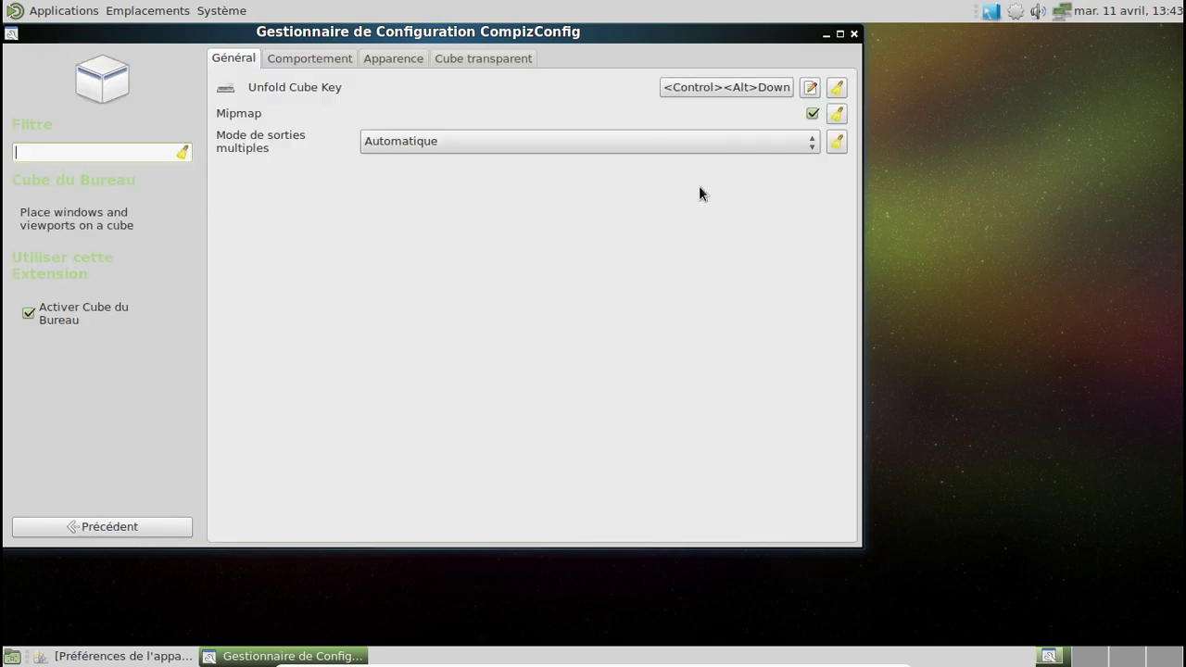
Step: In the transparent cube settings, set Non Rotating Opacity to 60, then restore it to 100
click(344, 60)
click(471, 57)
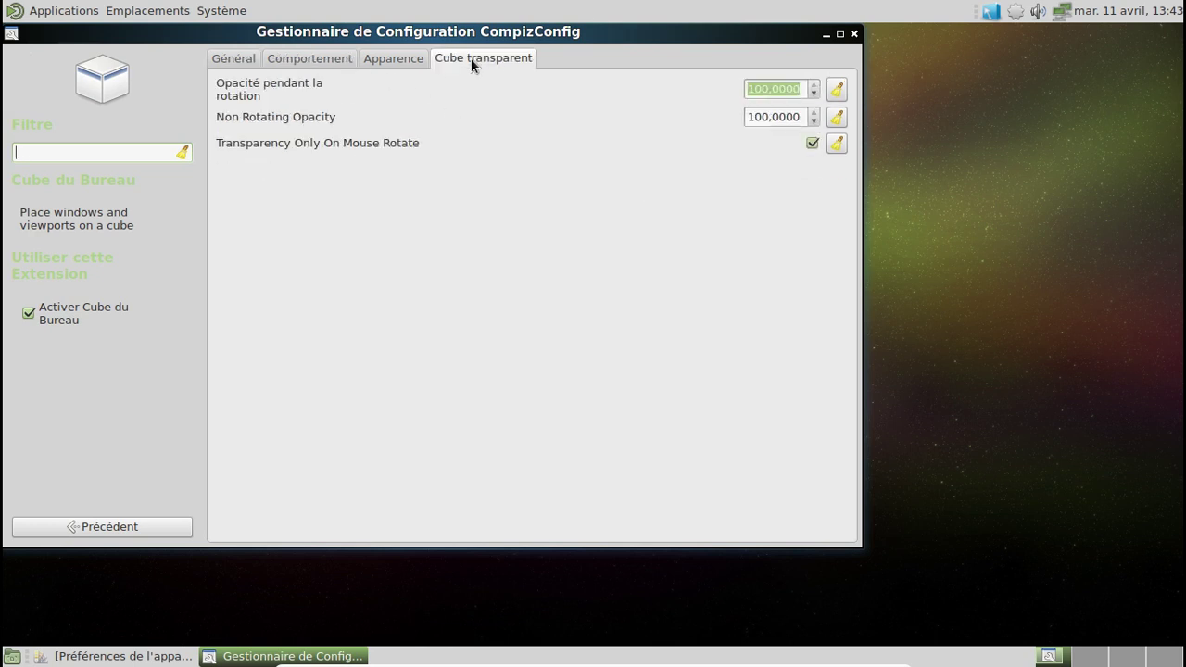
click(768, 88)
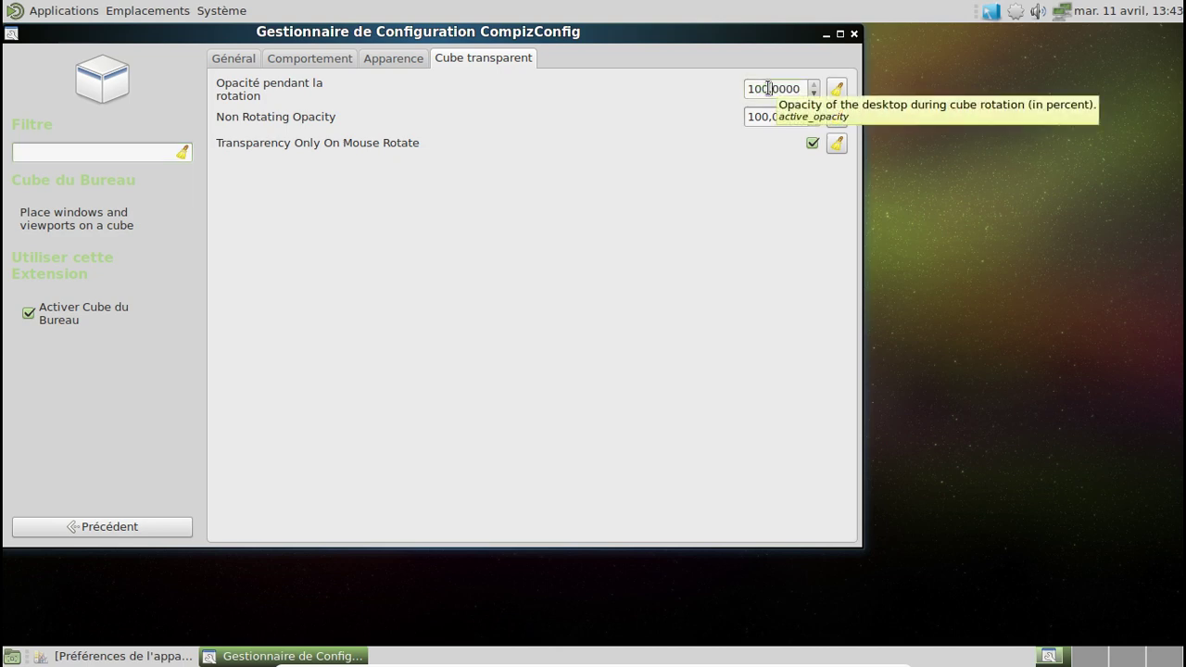
drag(765, 87, 720, 87)
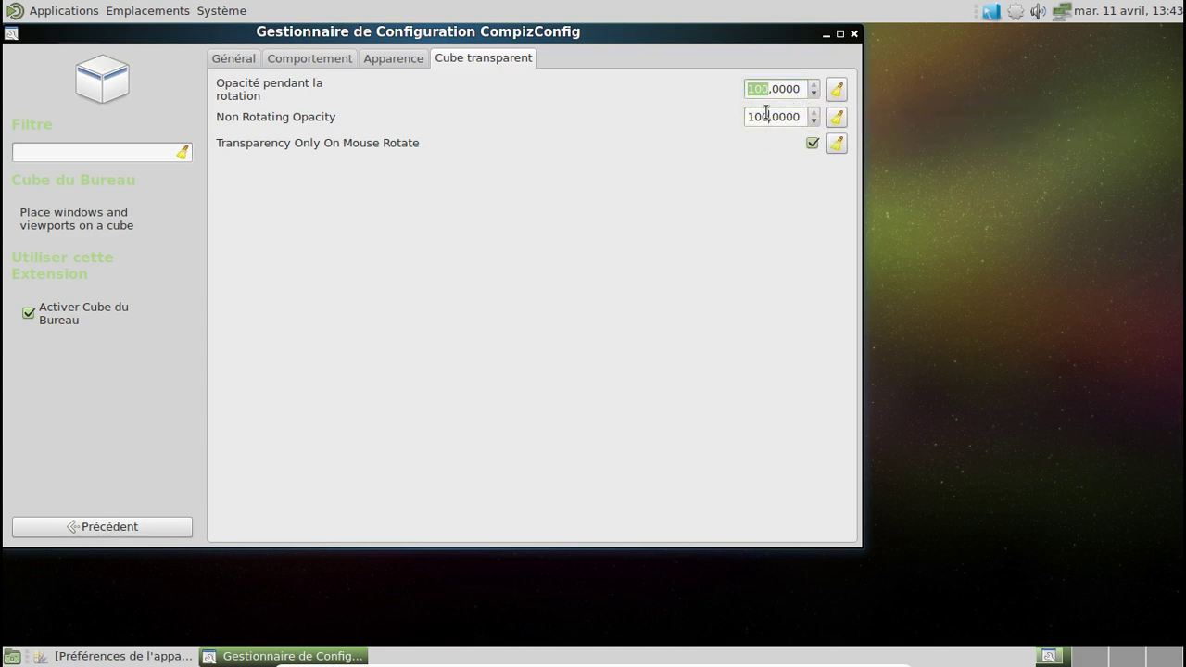
drag(766, 112, 732, 92)
text(60)
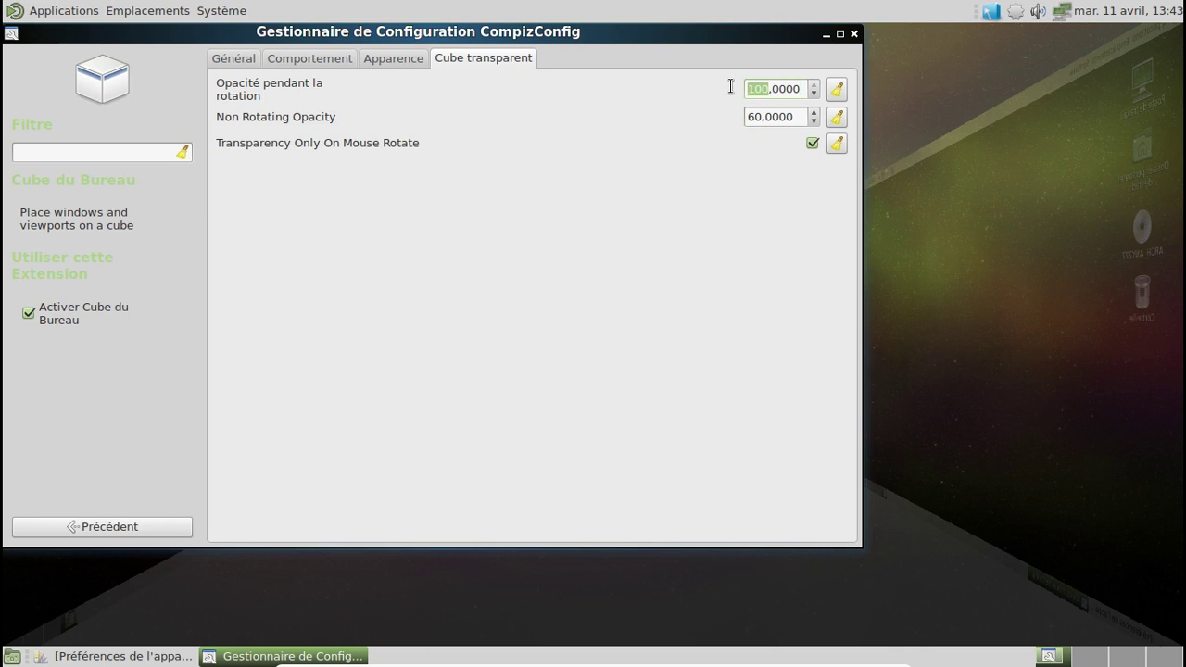
text(60)
drag(760, 111, 743, 113)
text(100)
Step: Review the Top cap colour under Apparence without changing it, and expand then collapse the Skydome options
click(405, 58)
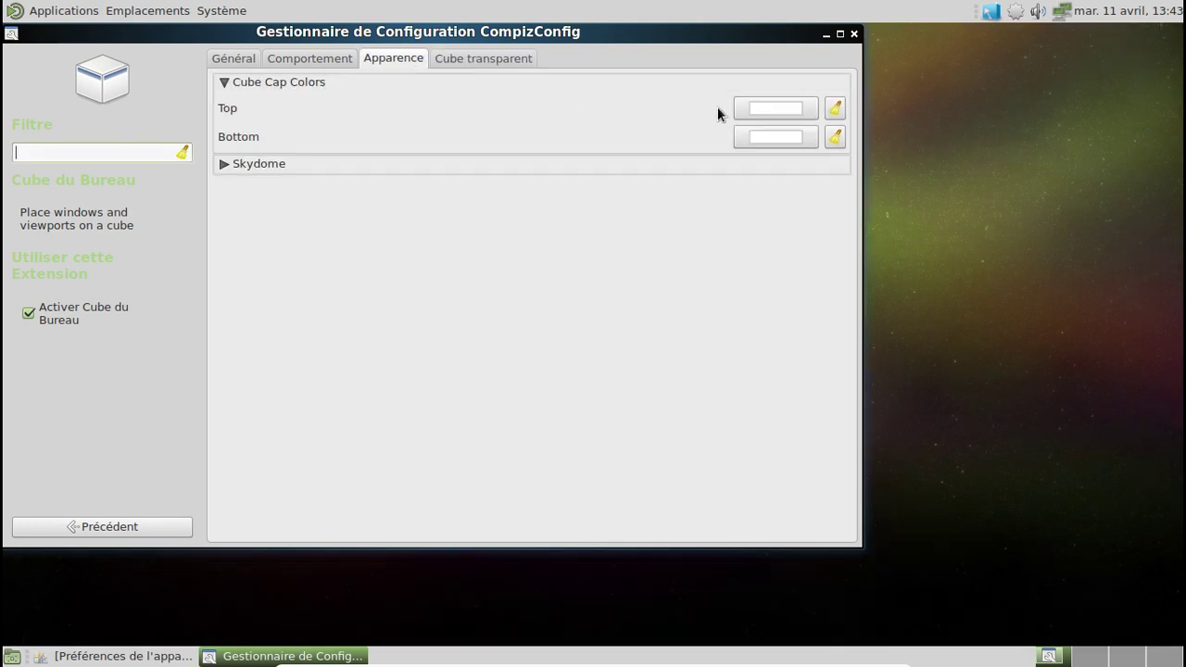
click(811, 114)
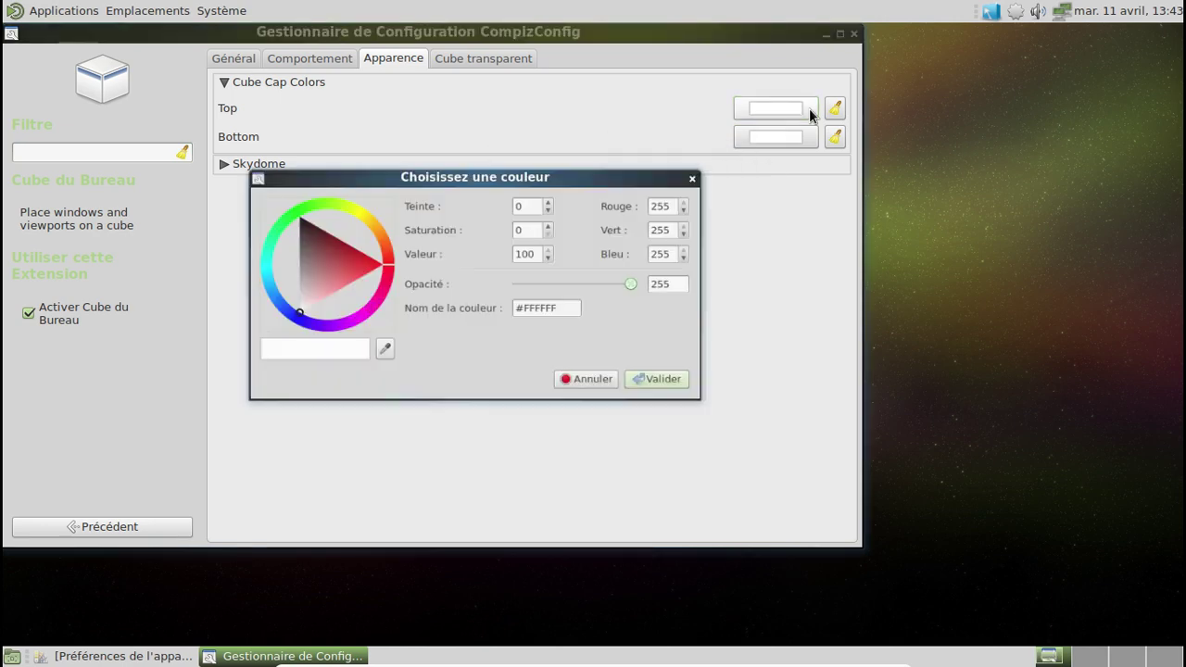
click(677, 187)
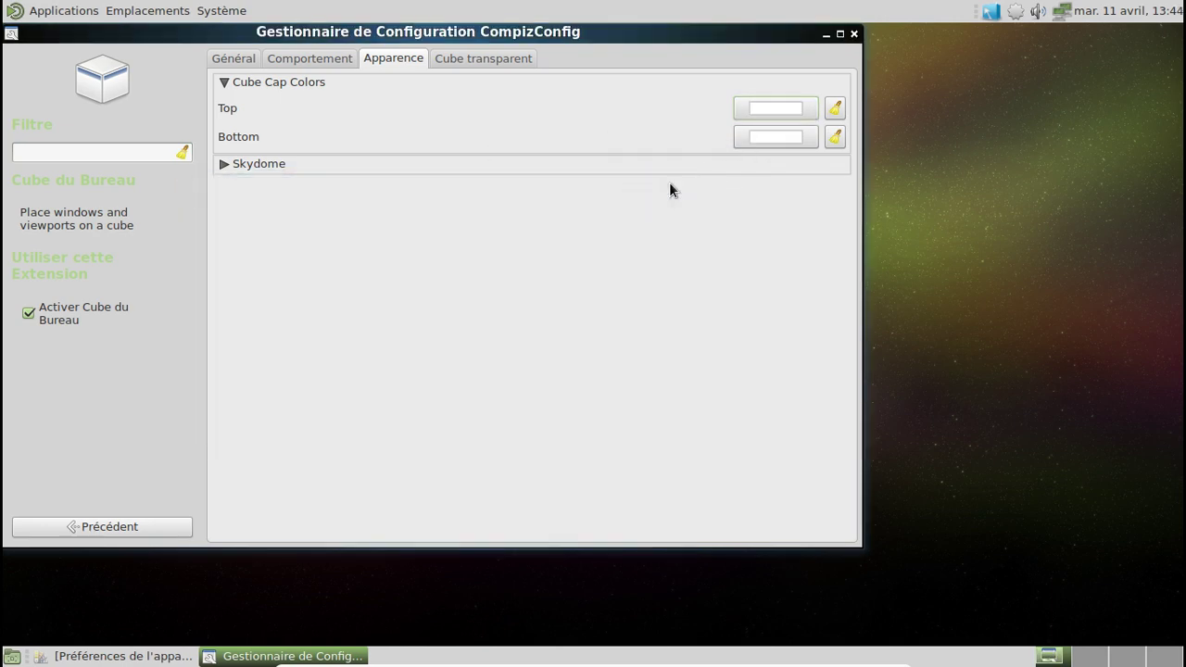
click(235, 165)
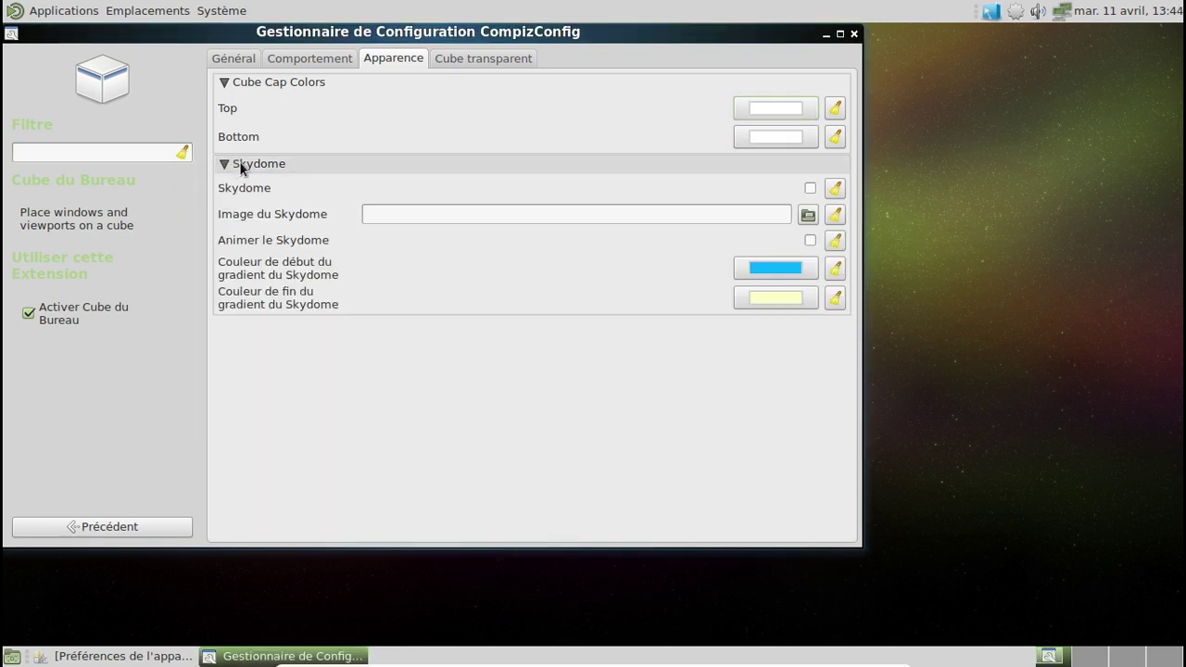
click(225, 167)
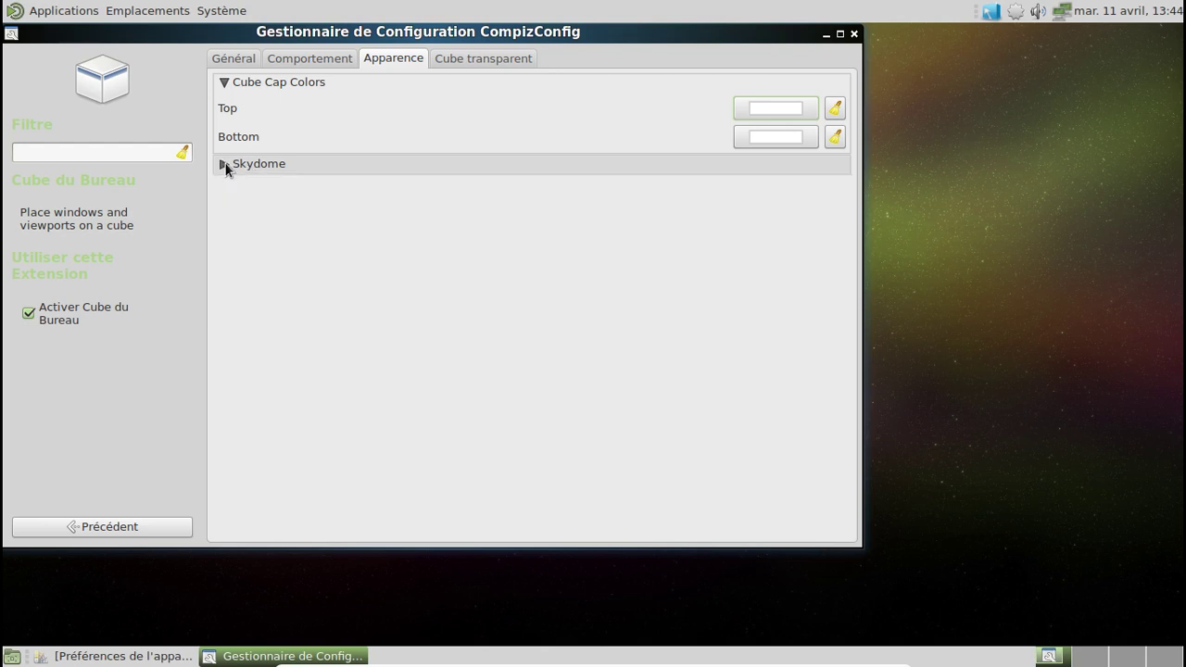
Step: Return to the plugin list and briefly view the Animations Plus settings
click(116, 524)
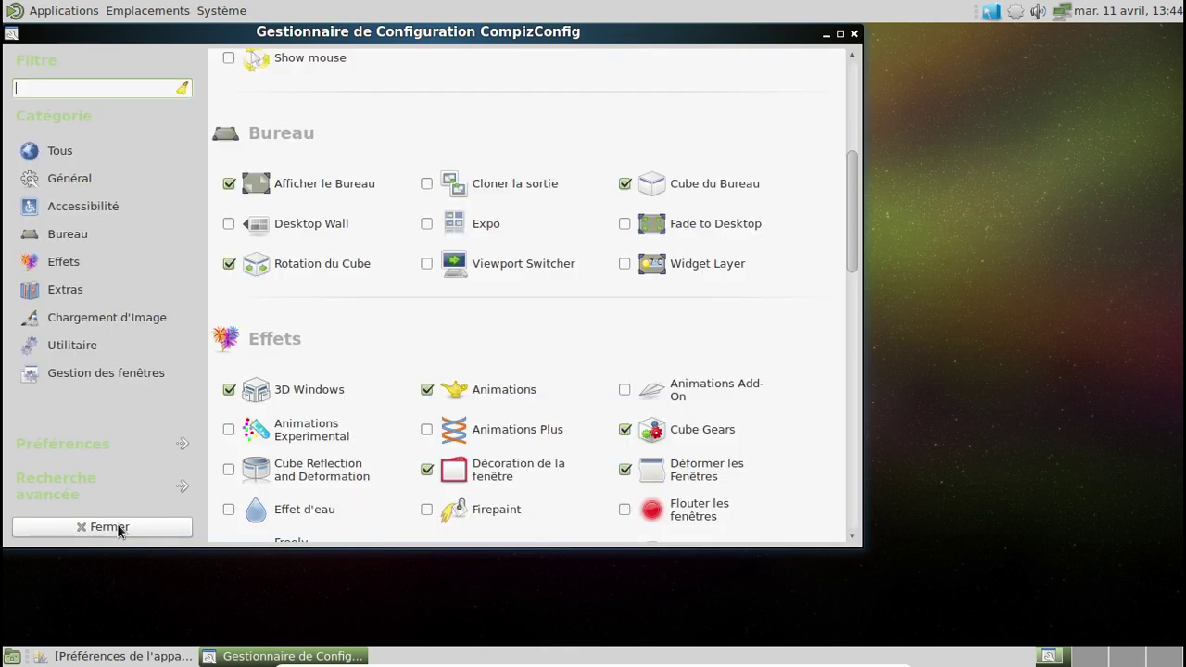
scroll(398, 387, down, 3)
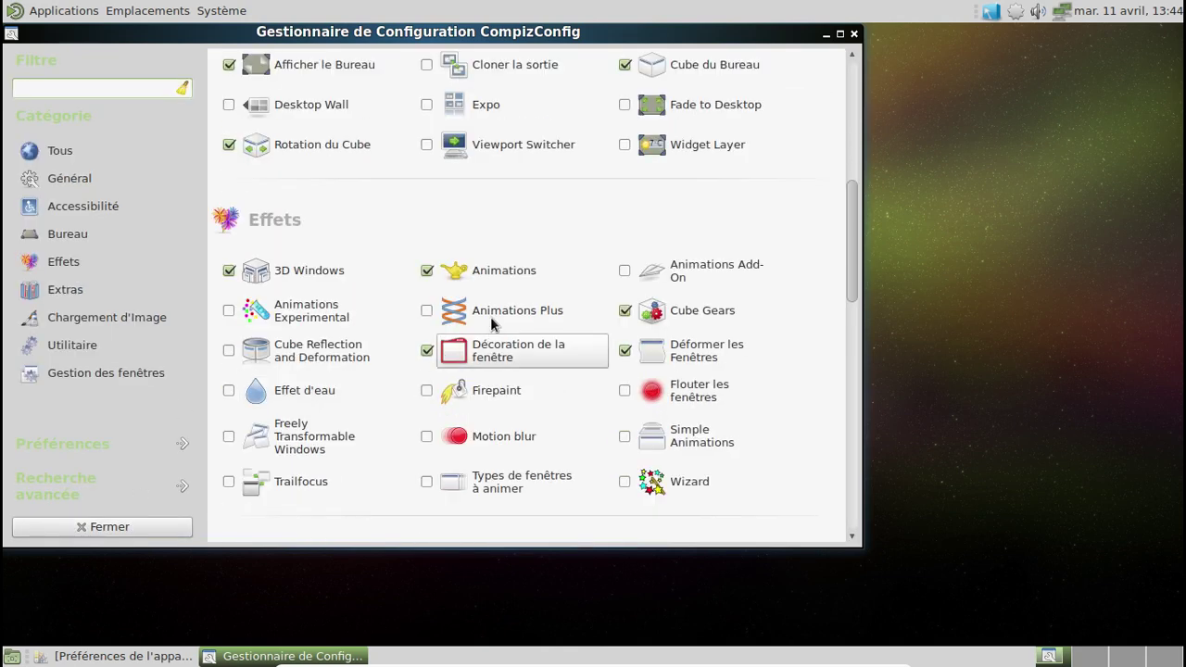
click(491, 317)
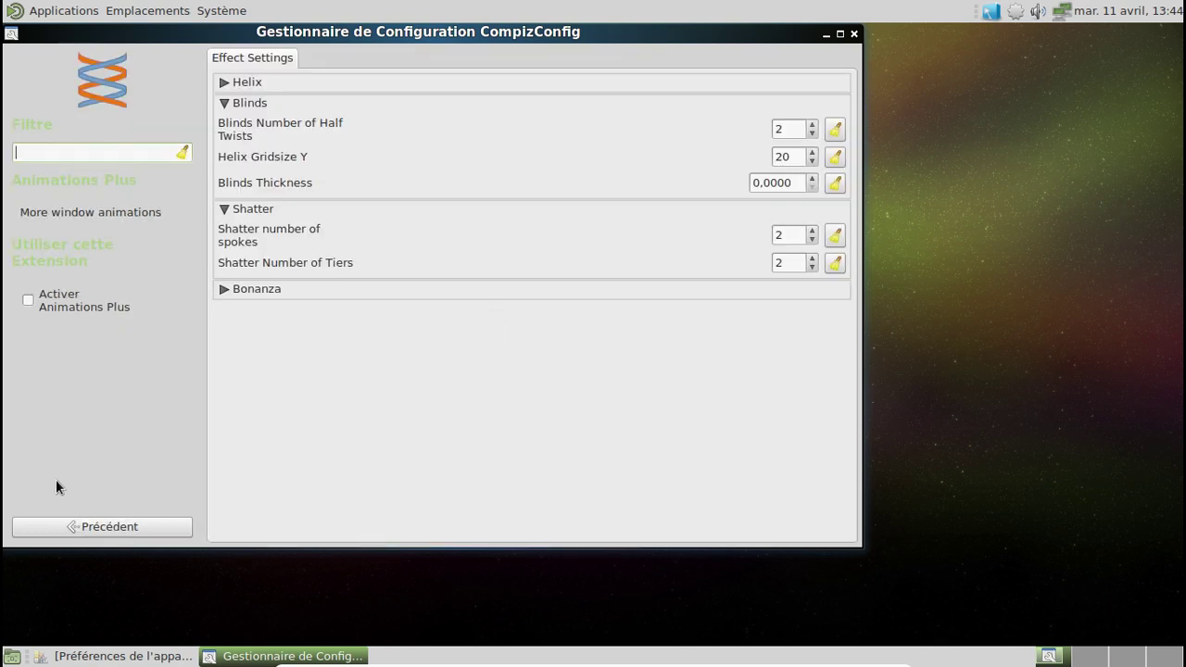
click(77, 524)
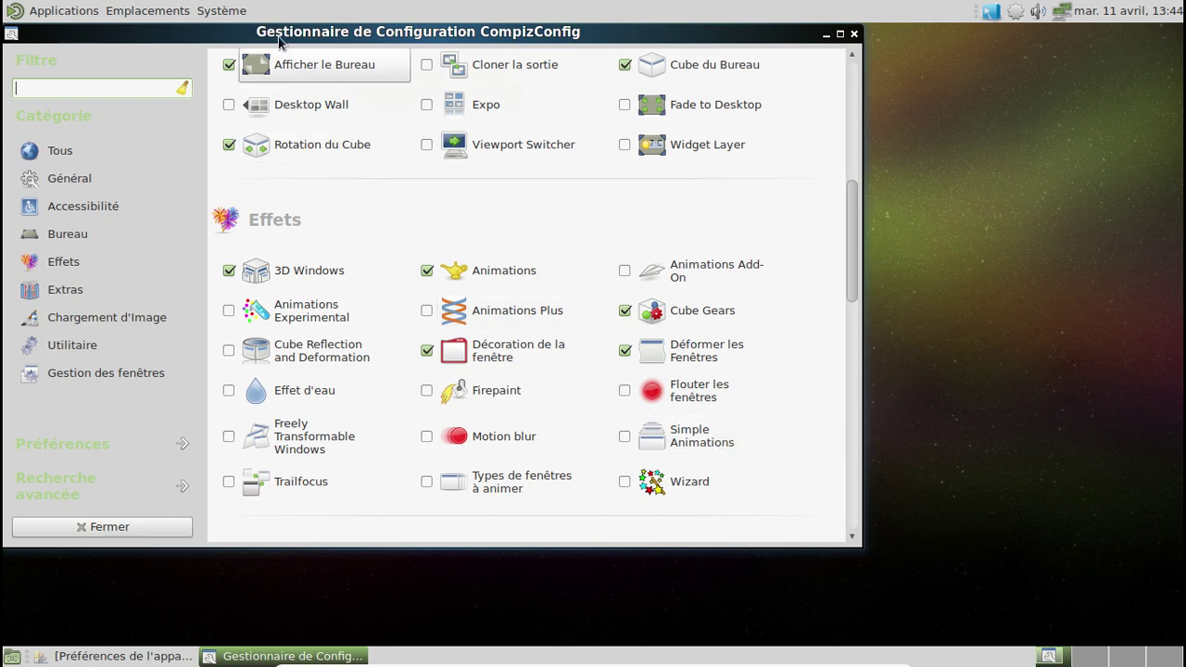
Step: Move the settings window down and right, then browse the desktop's Applications menu
drag(277, 37, 473, 74)
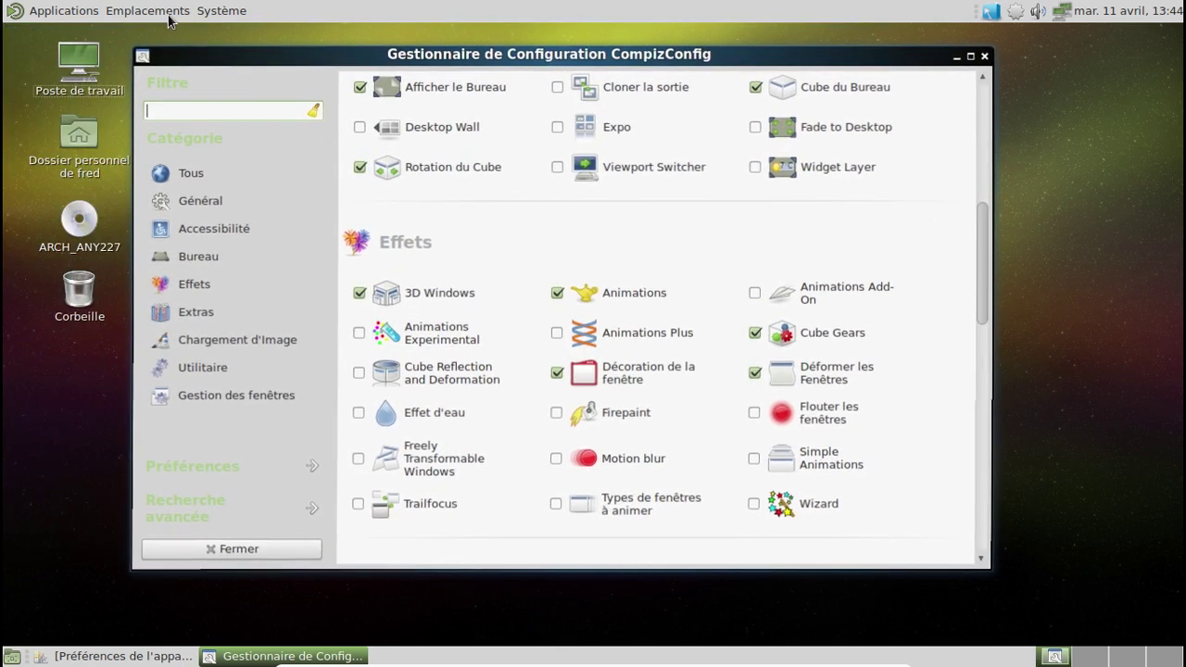
click(153, 10)
mouse_move(227, 12)
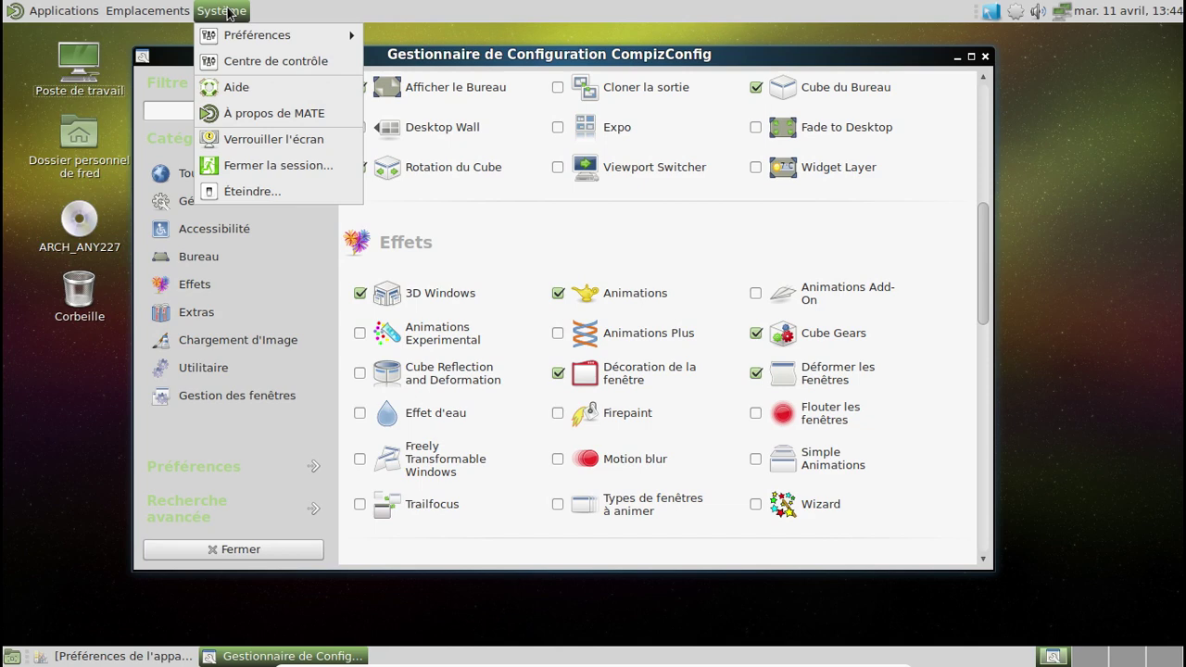
mouse_move(69, 11)
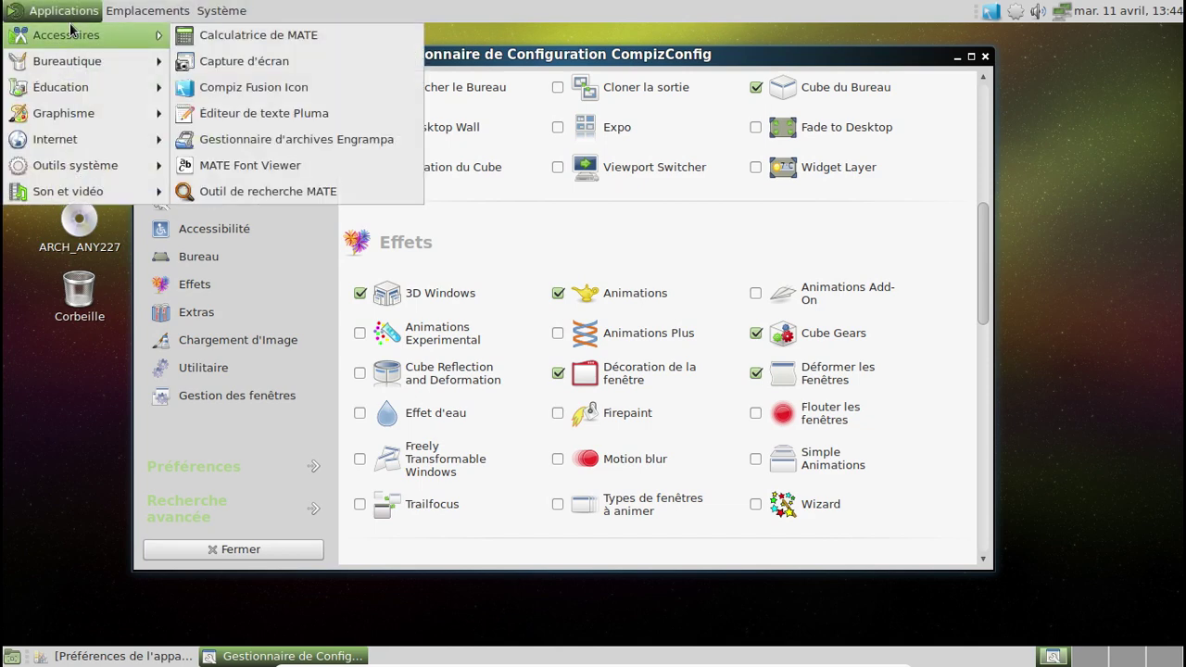
mouse_move(68, 149)
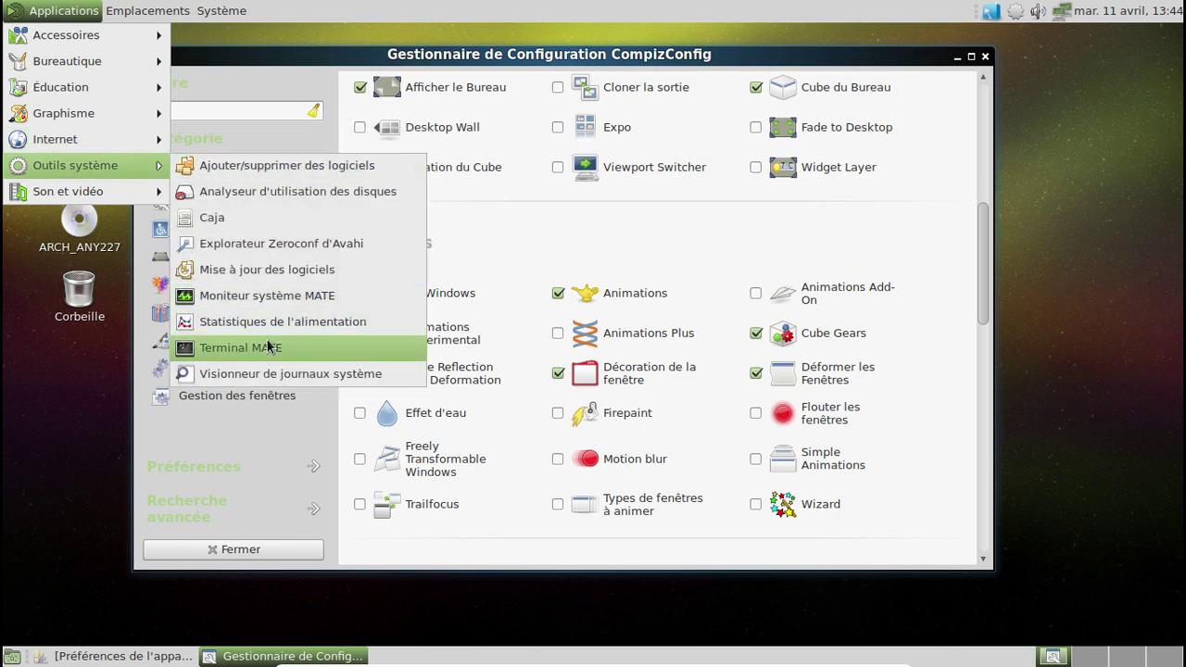
Step: Launch MATE Terminal, move it up and left, and bring CCSM back to the front
click(266, 347)
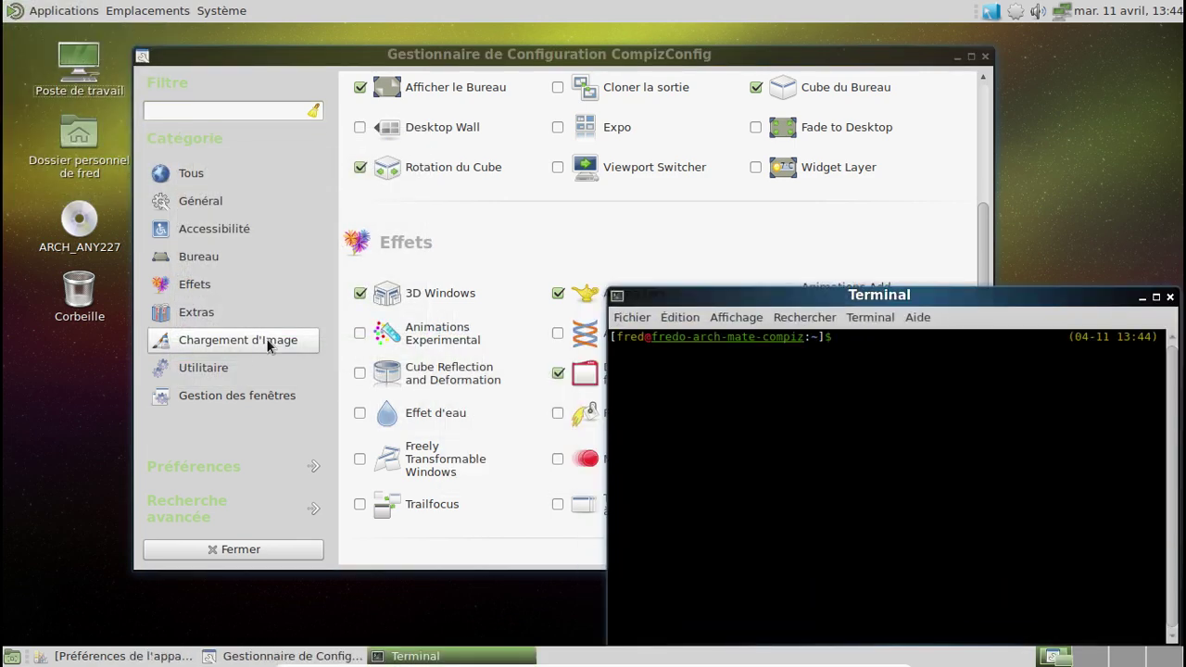
drag(973, 297, 919, 235)
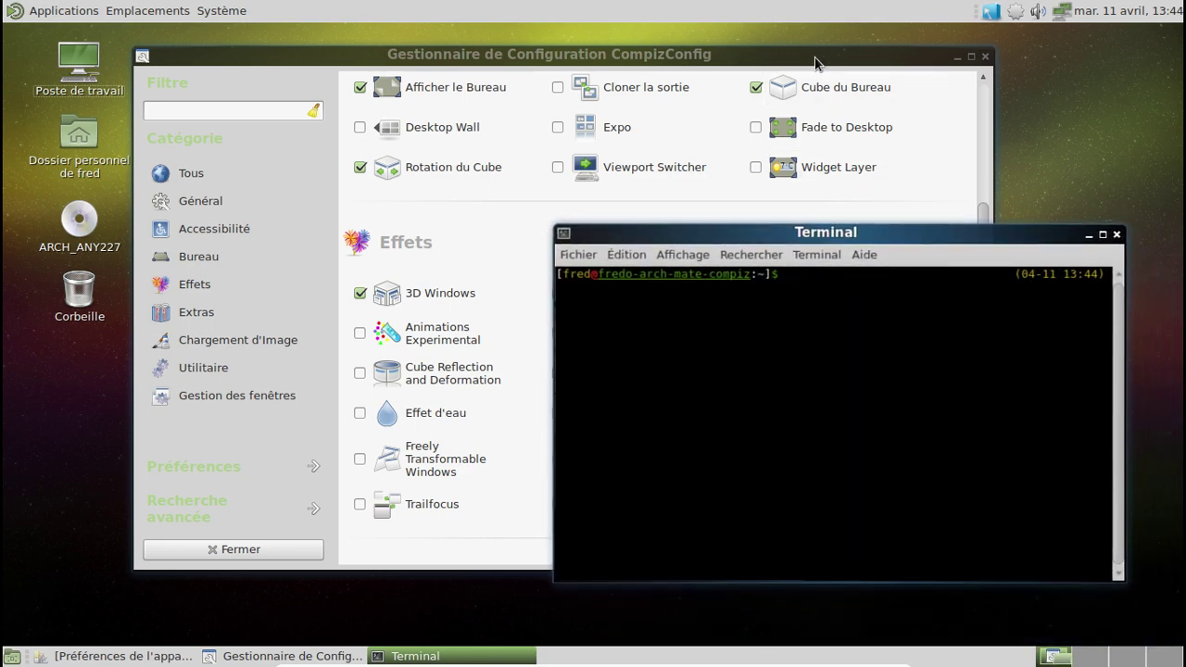
click(816, 67)
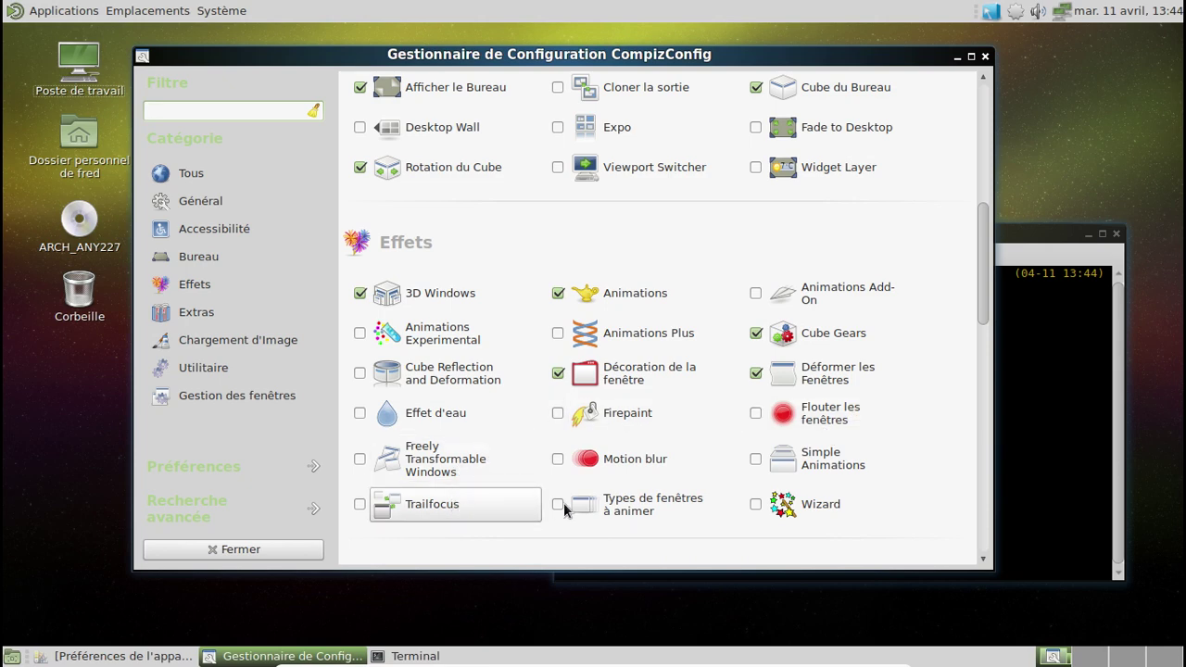
Step: Enable Thumbnail Window Previews under Extras, allowing its required Mouse position polling plugin
click(617, 512)
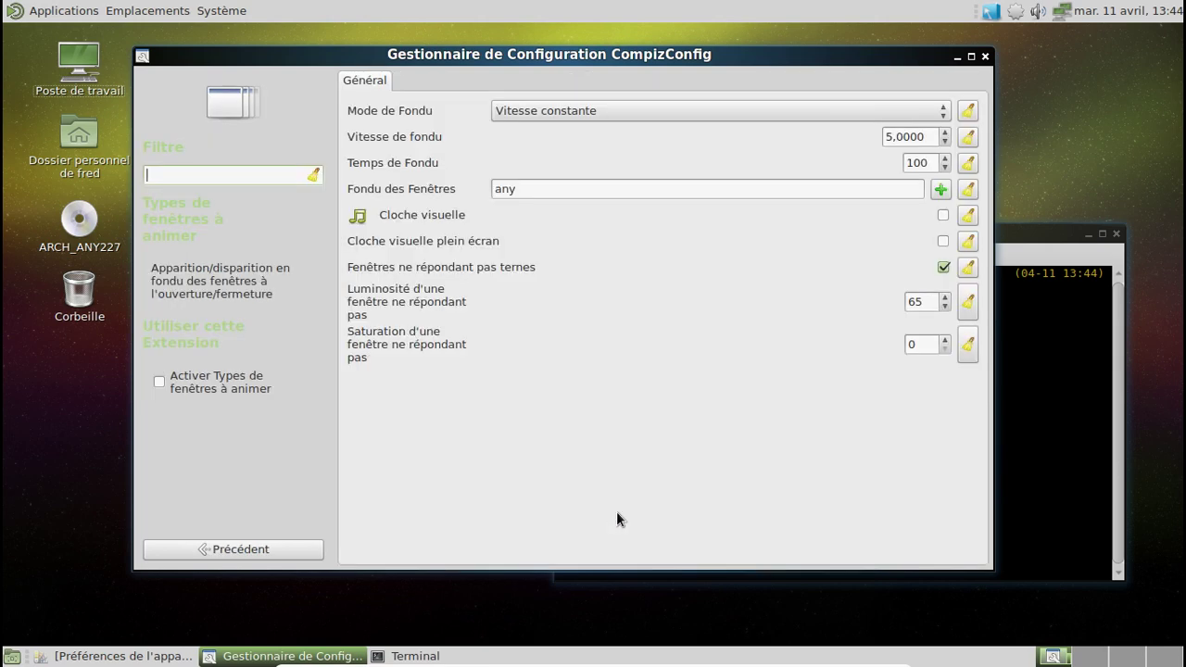
click(205, 550)
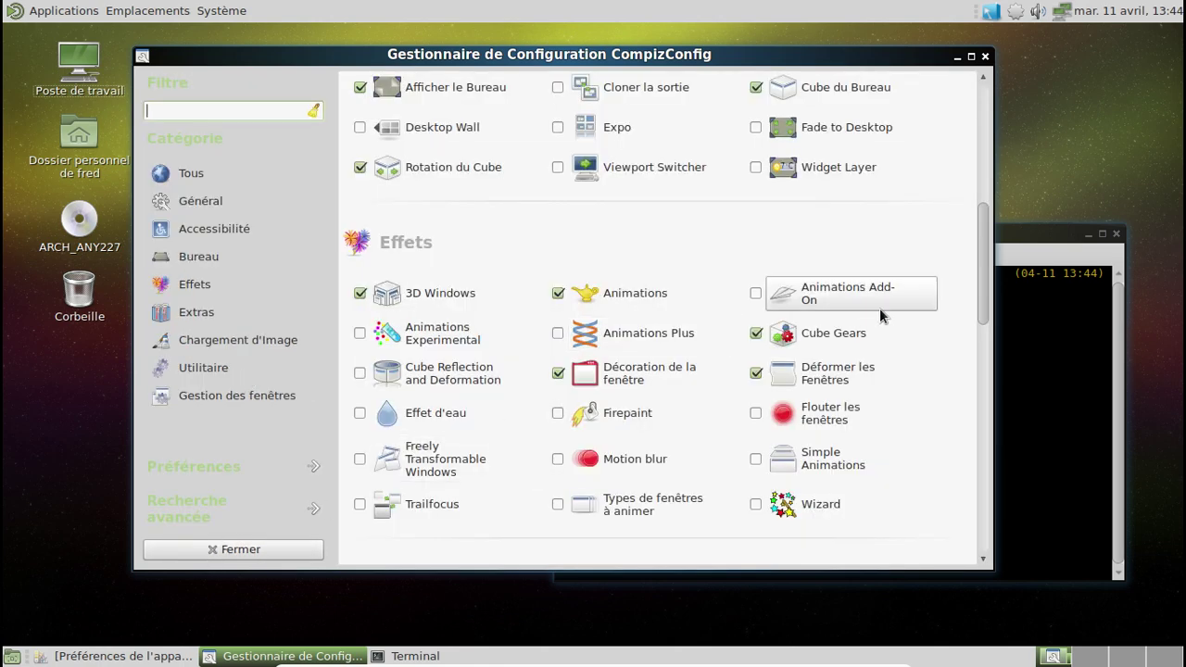
scroll(880, 312, down, 5)
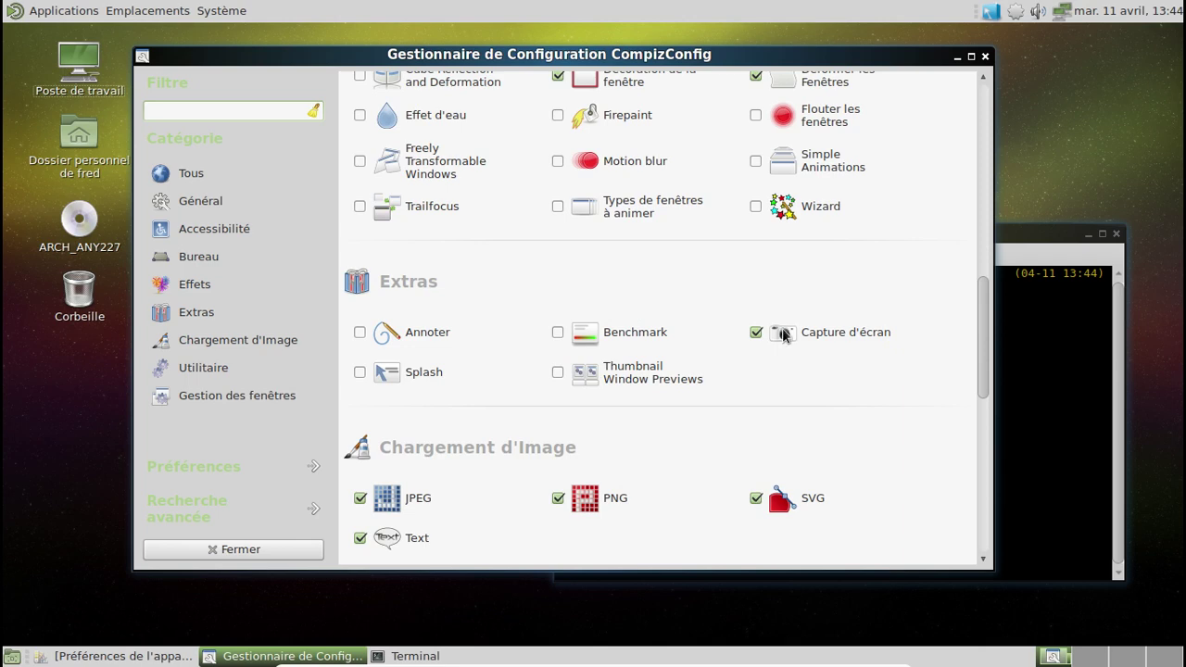
click(586, 381)
click(687, 367)
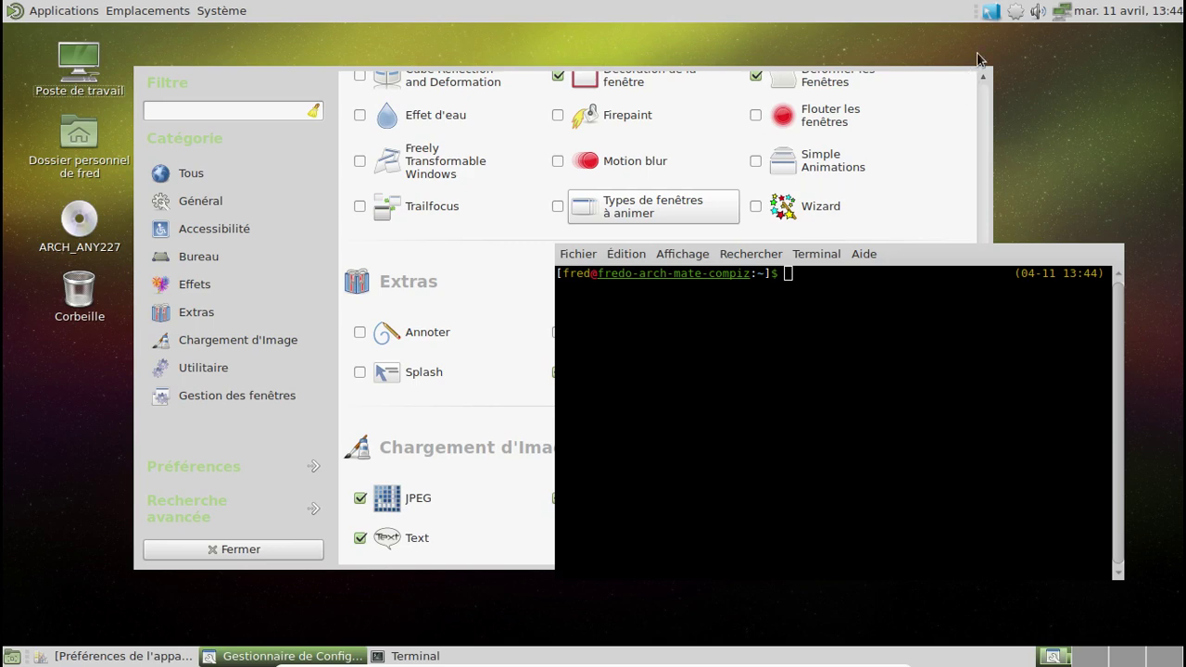
Step: Restart Compiz as the window manager from the panel's Compiz options
click(991, 11)
mouse_move(935, 115)
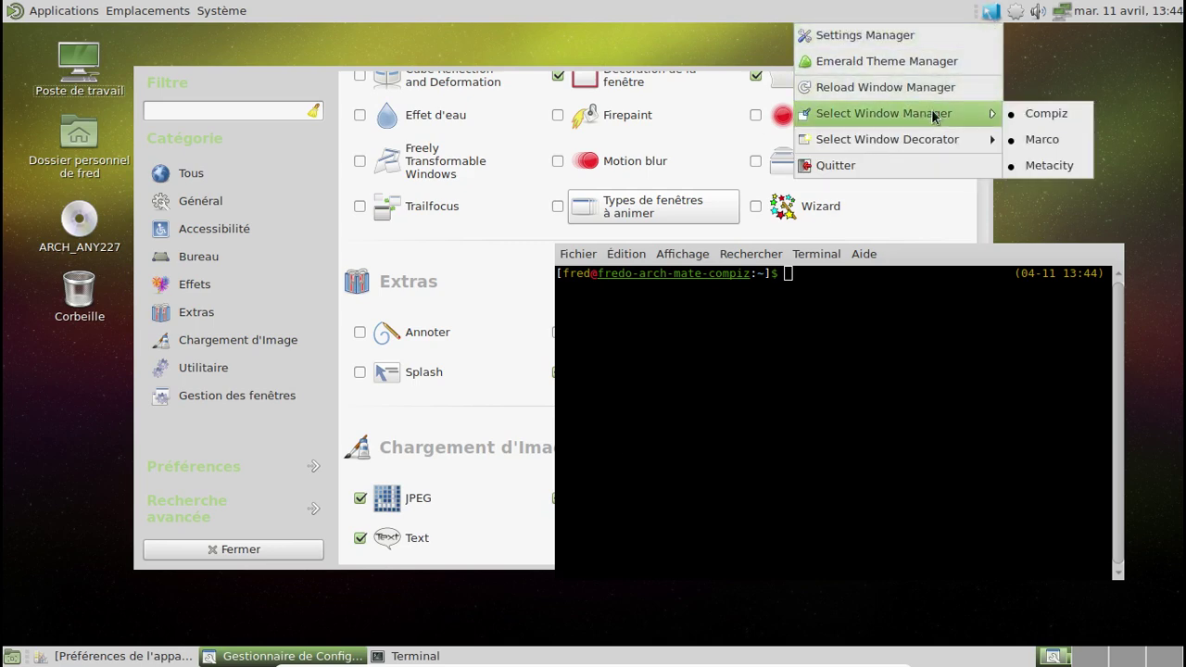
click(1042, 112)
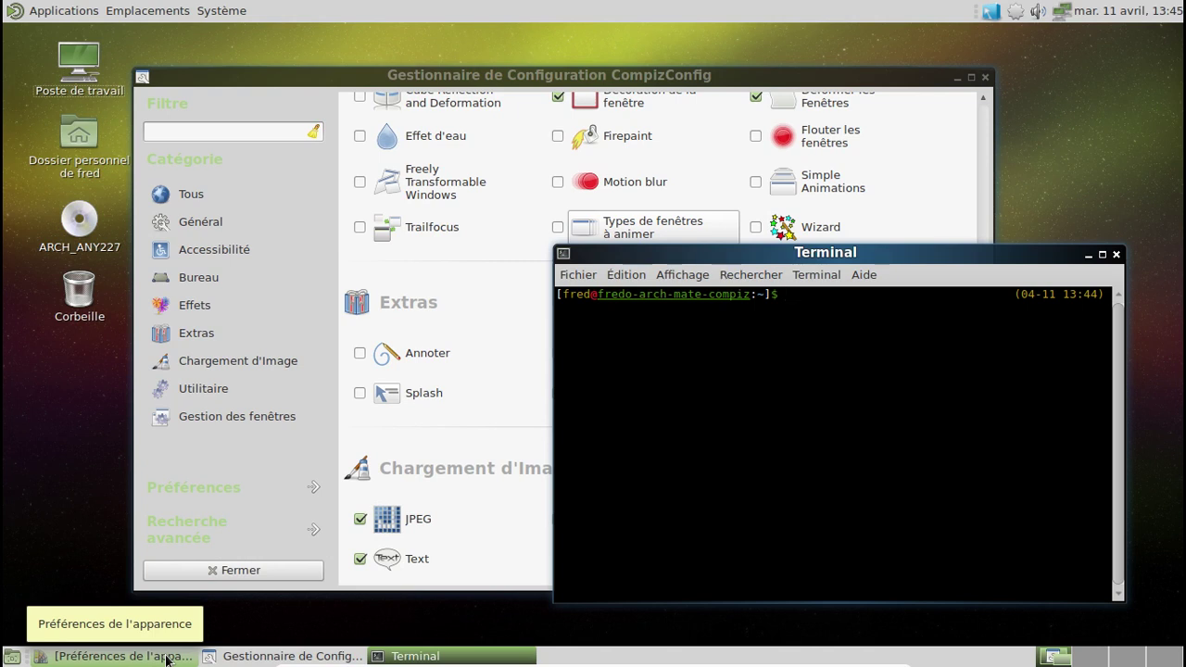
Step: Close the Préférences de l'apparence window and the Terminal window
mouse_move(375, 660)
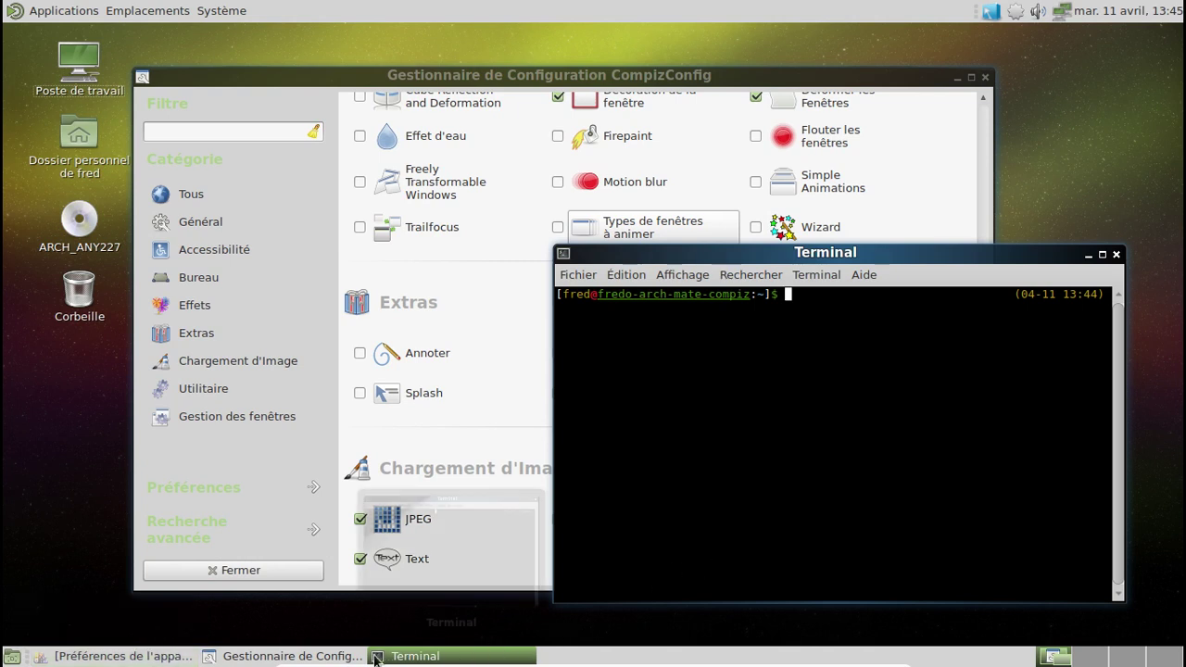
click(123, 656)
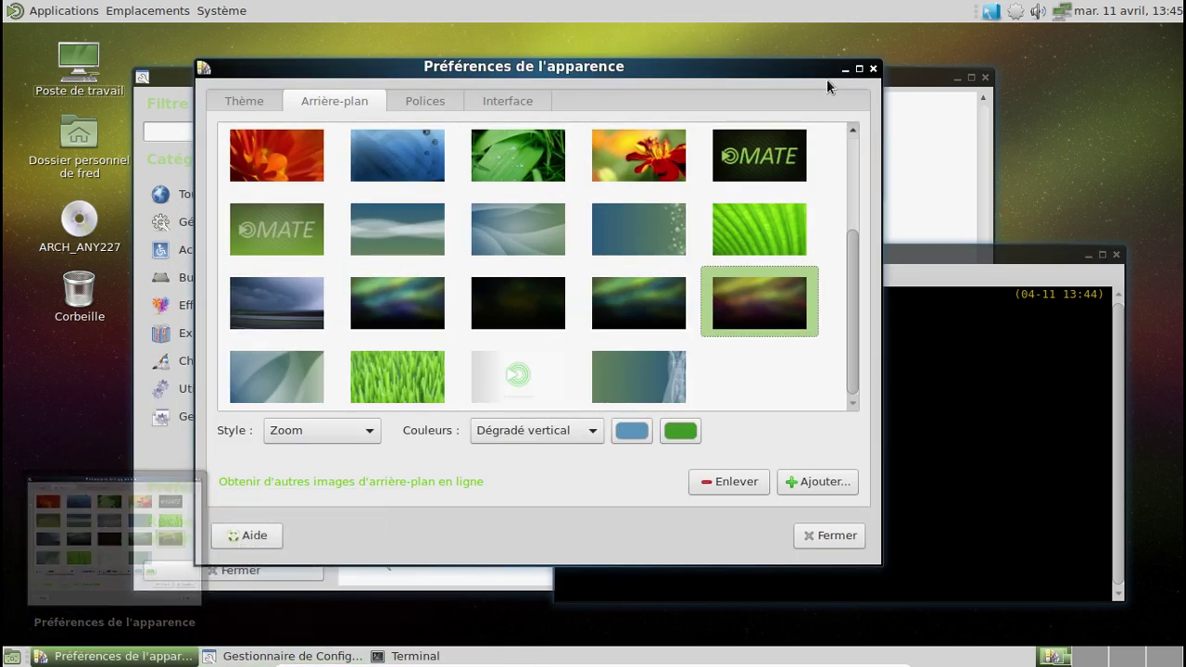
click(874, 71)
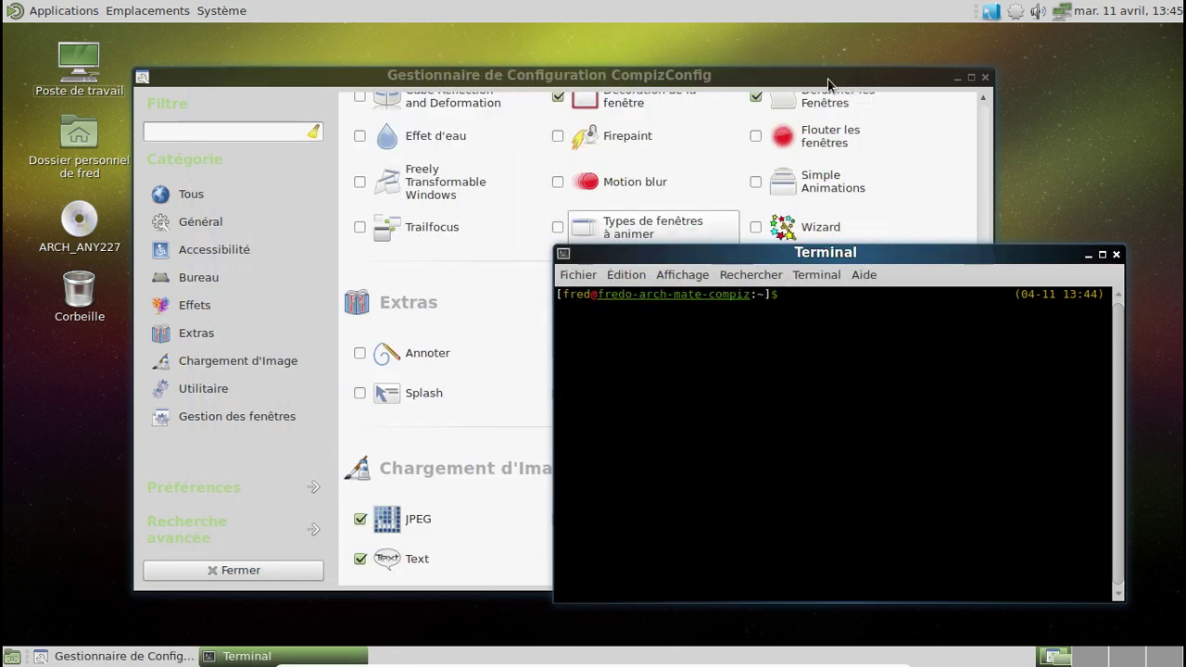
click(1120, 257)
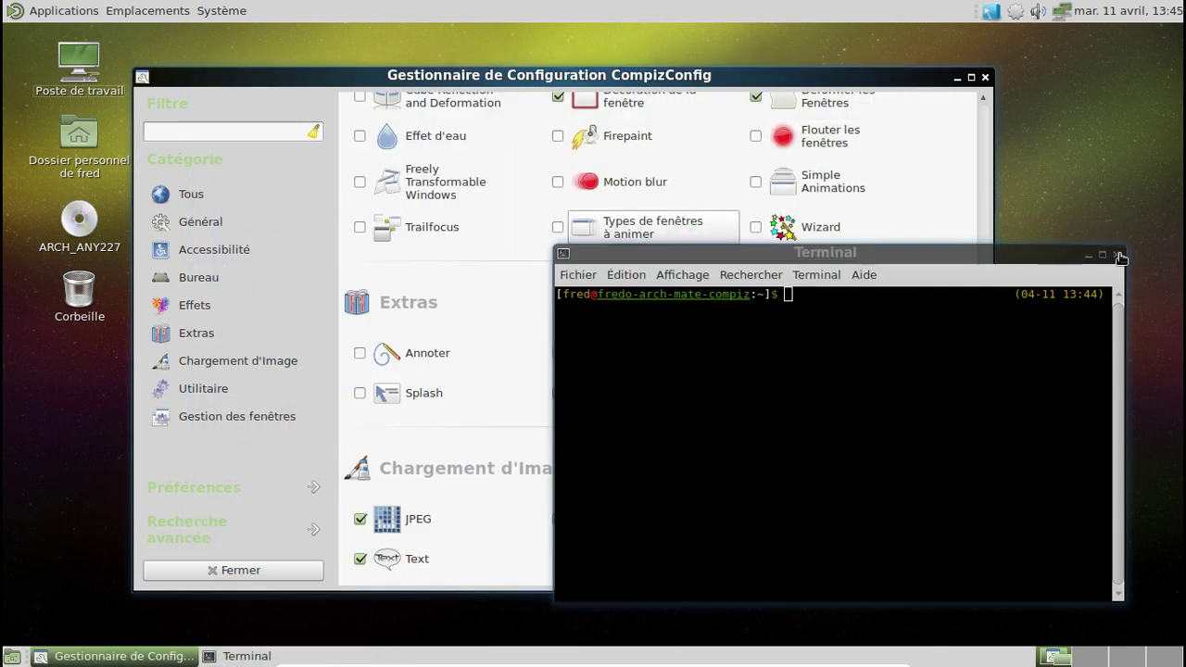
Step: Browse the Animations plugin's Close, Shade, Focus Animation and Effect Settings tabs, then open the home folder
click(985, 133)
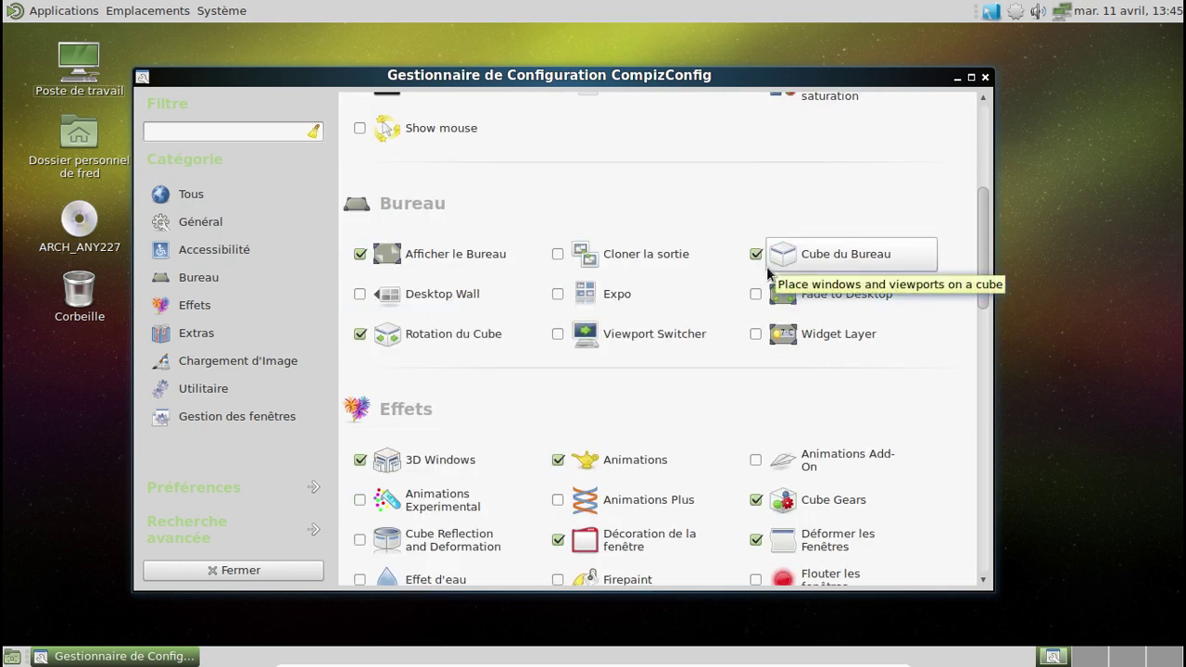
click(607, 458)
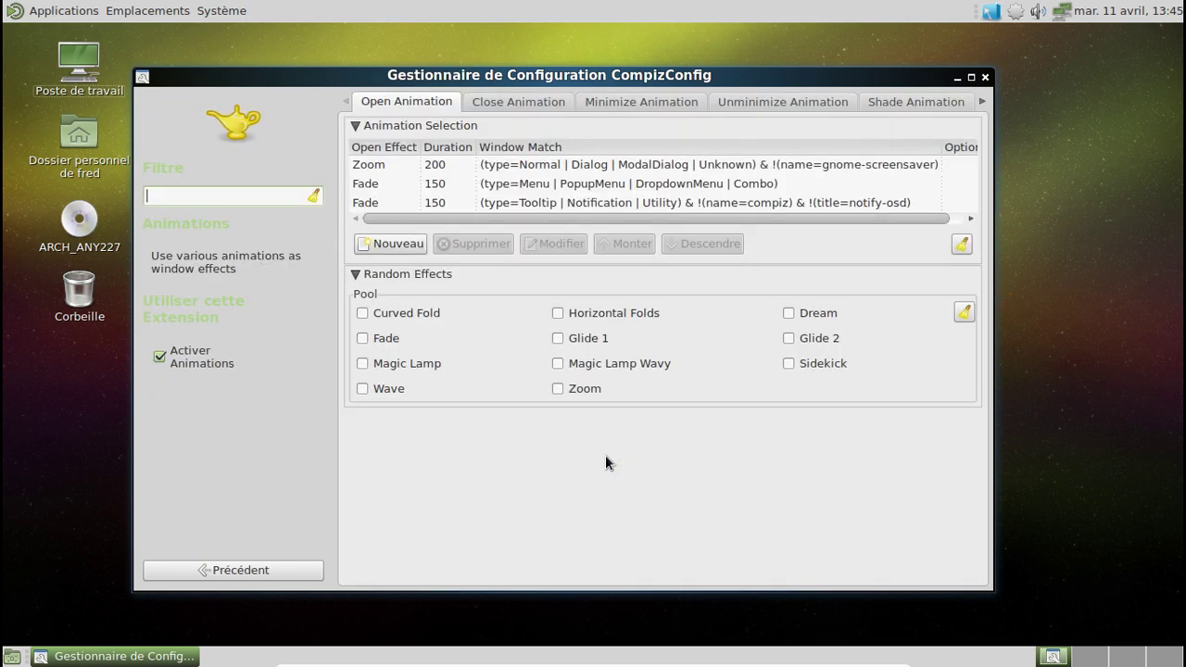
click(518, 101)
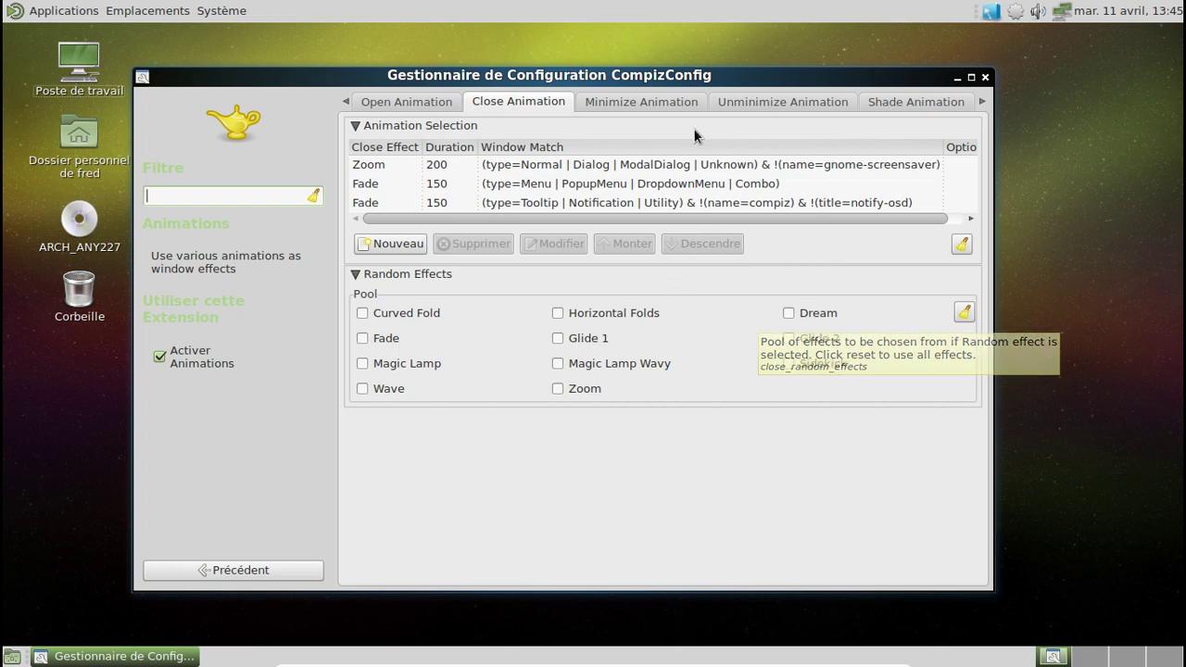
click(916, 103)
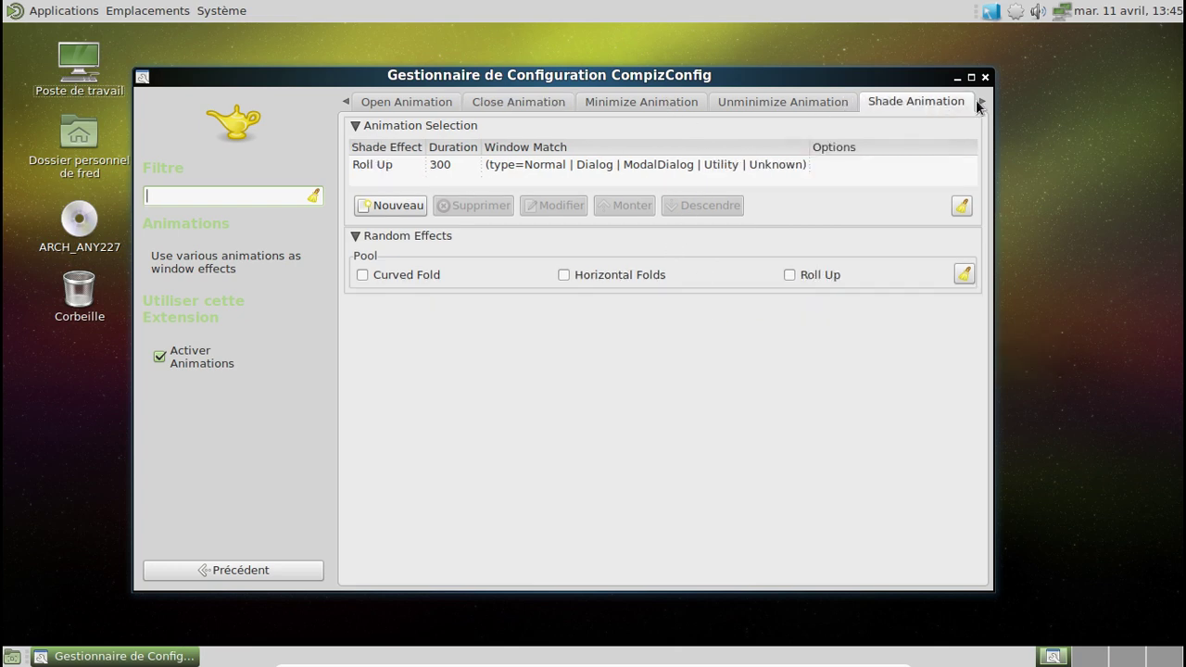
click(981, 102)
click(981, 102)
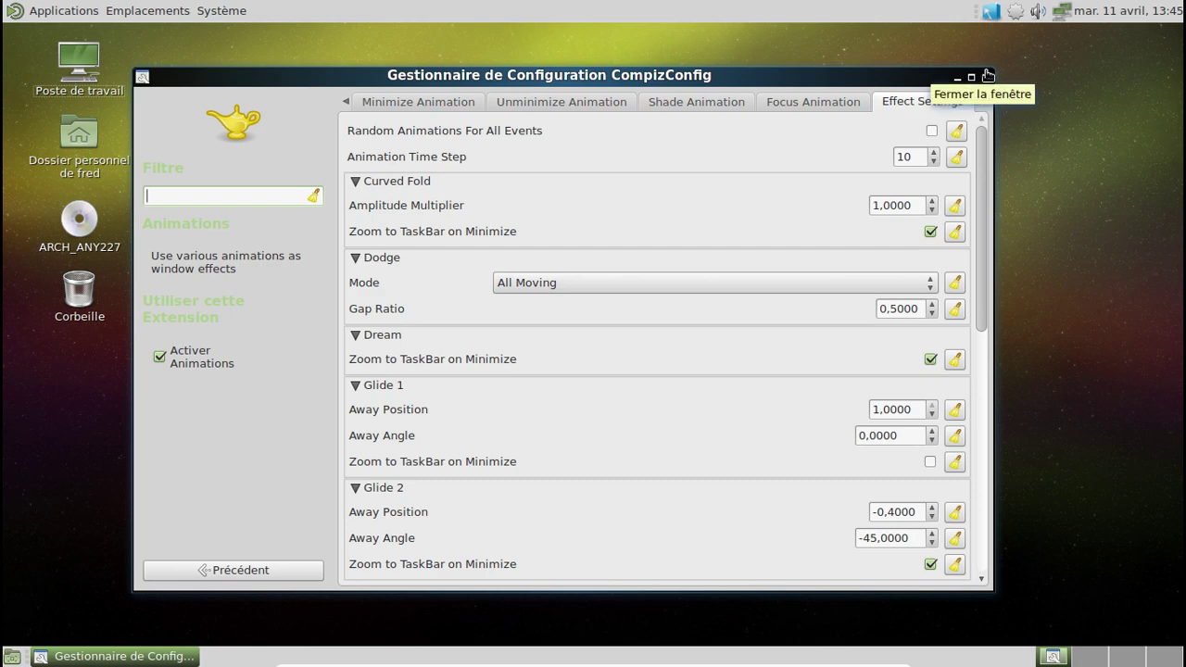
double_click(90, 159)
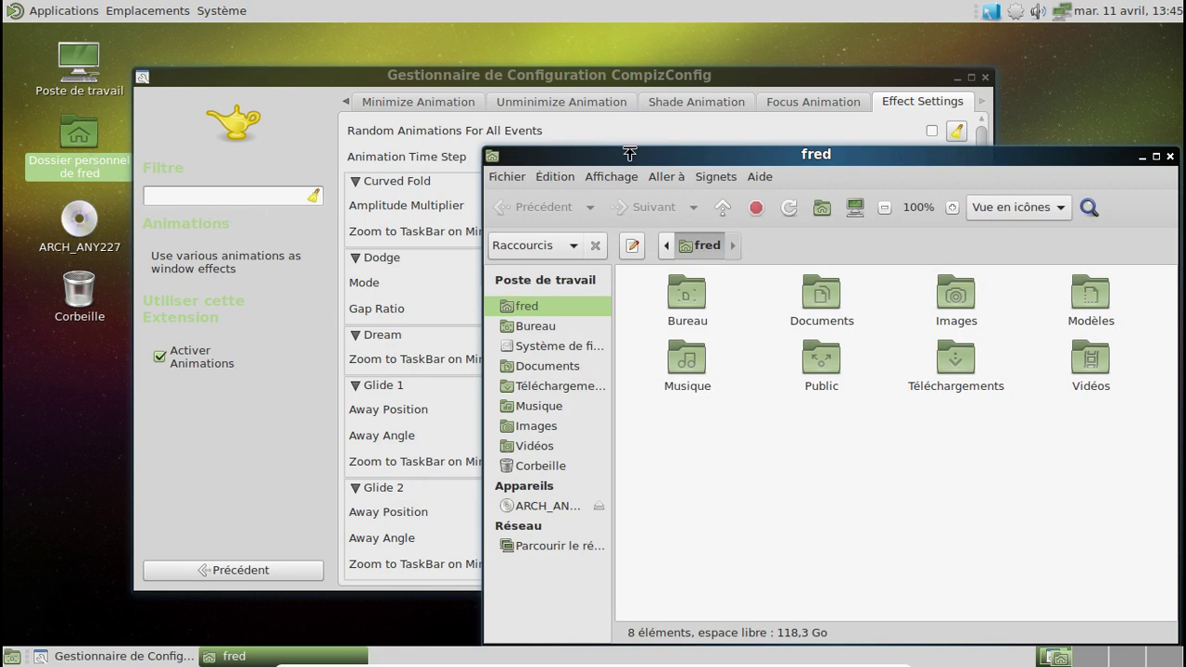
Step: Rotate the desktop cube right and back with Ctrl+Alt+arrows, then return CCSM to its plugin list
click(56, 484)
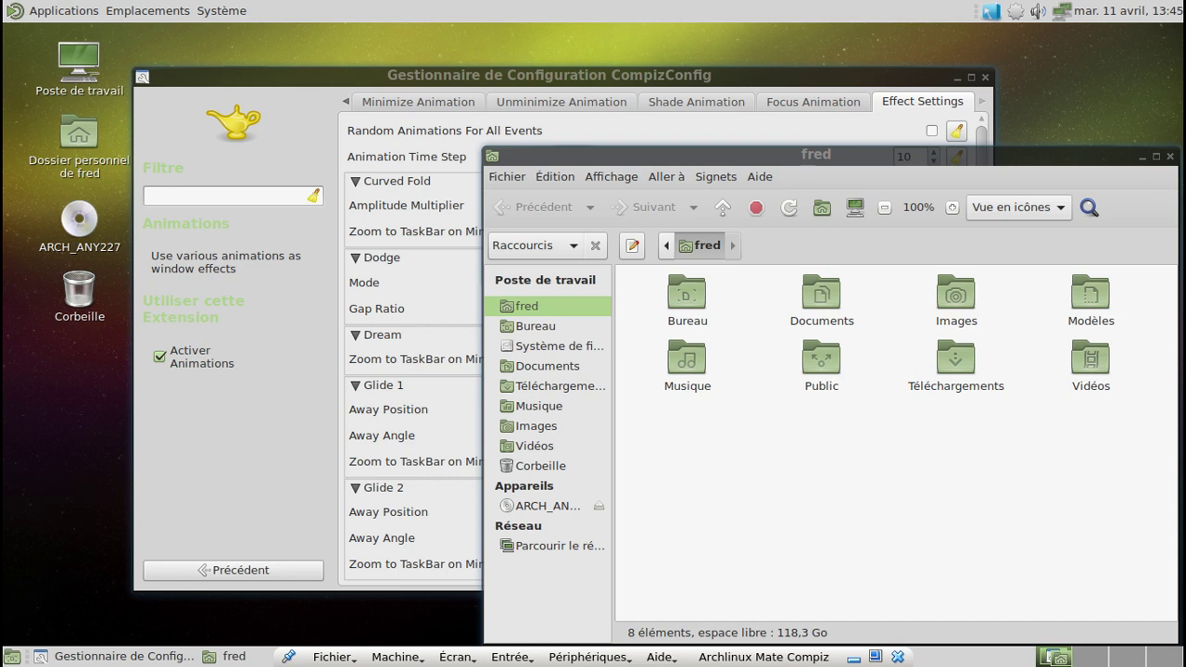
key(ctrl+alt+Right)
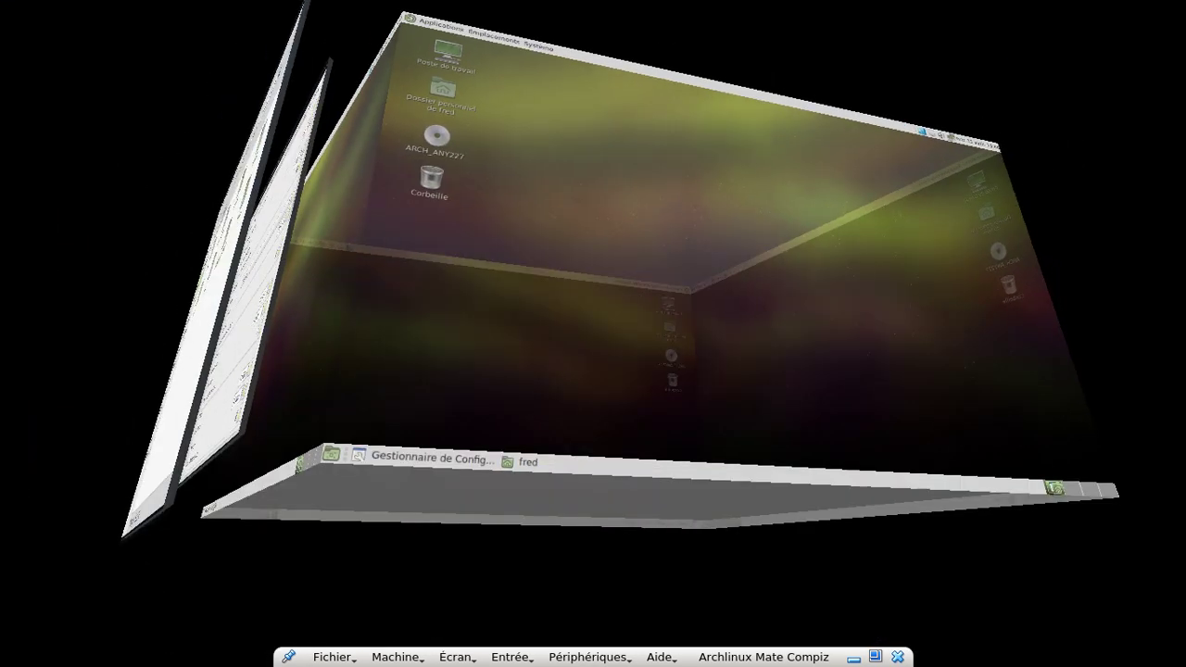
key(ctrl+alt+Left)
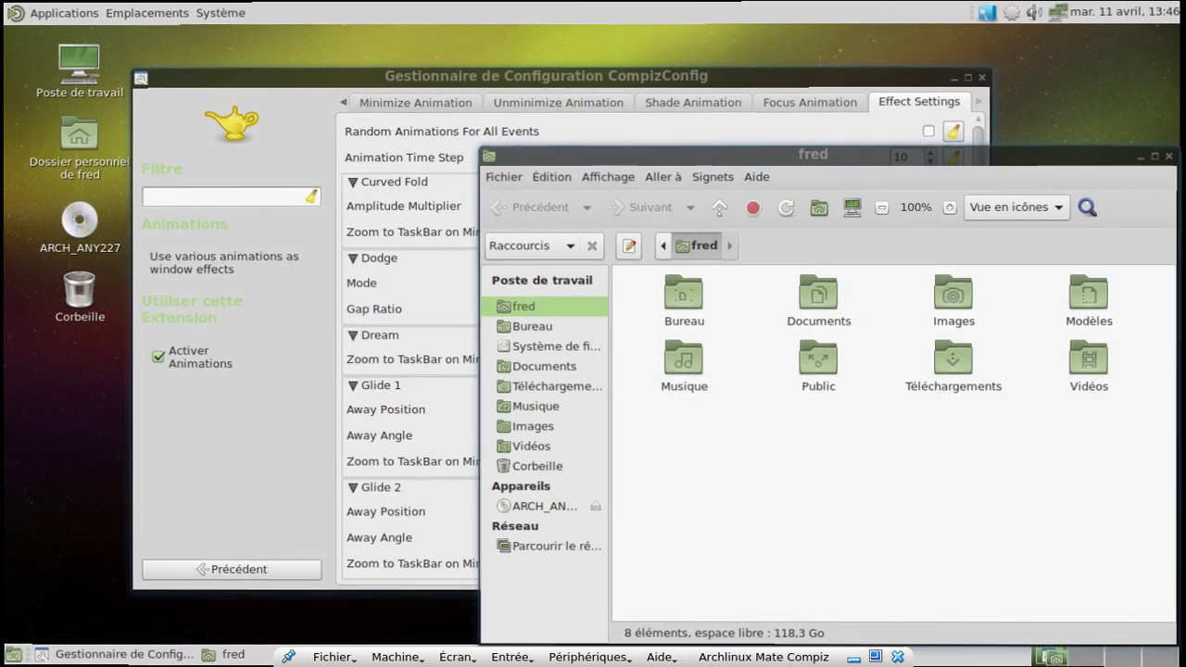
click(184, 573)
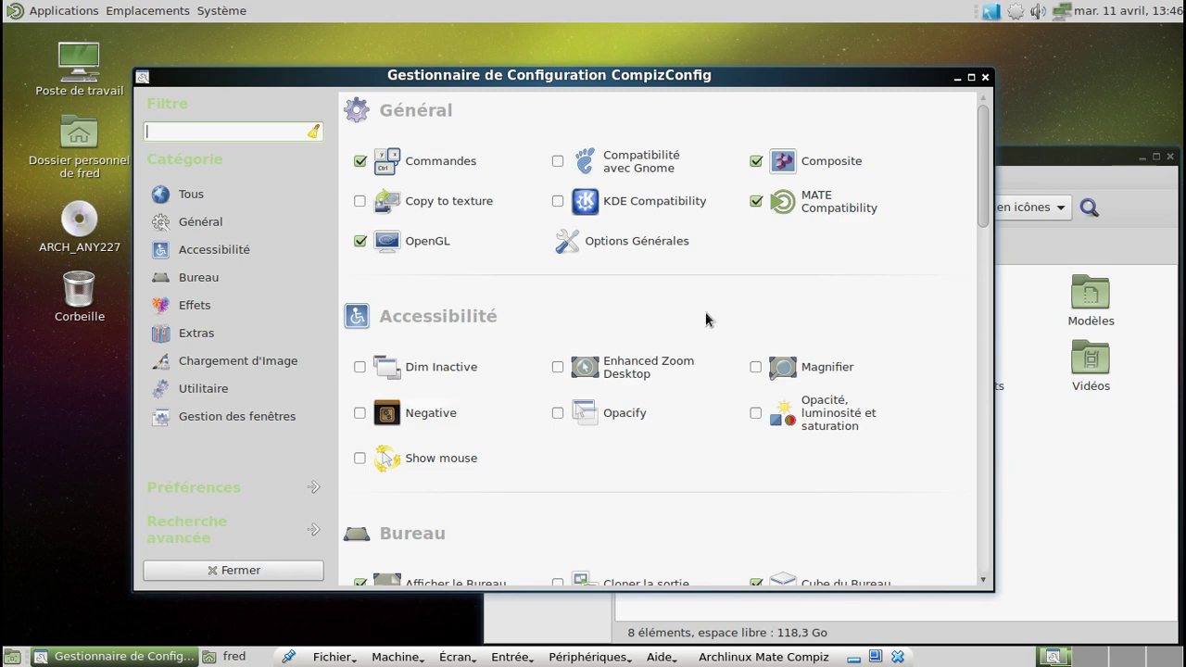
Step: View the Cube Gears plugin settings and return to the plugin list
scroll(706, 313, down, 5)
scroll(702, 317, down, 4)
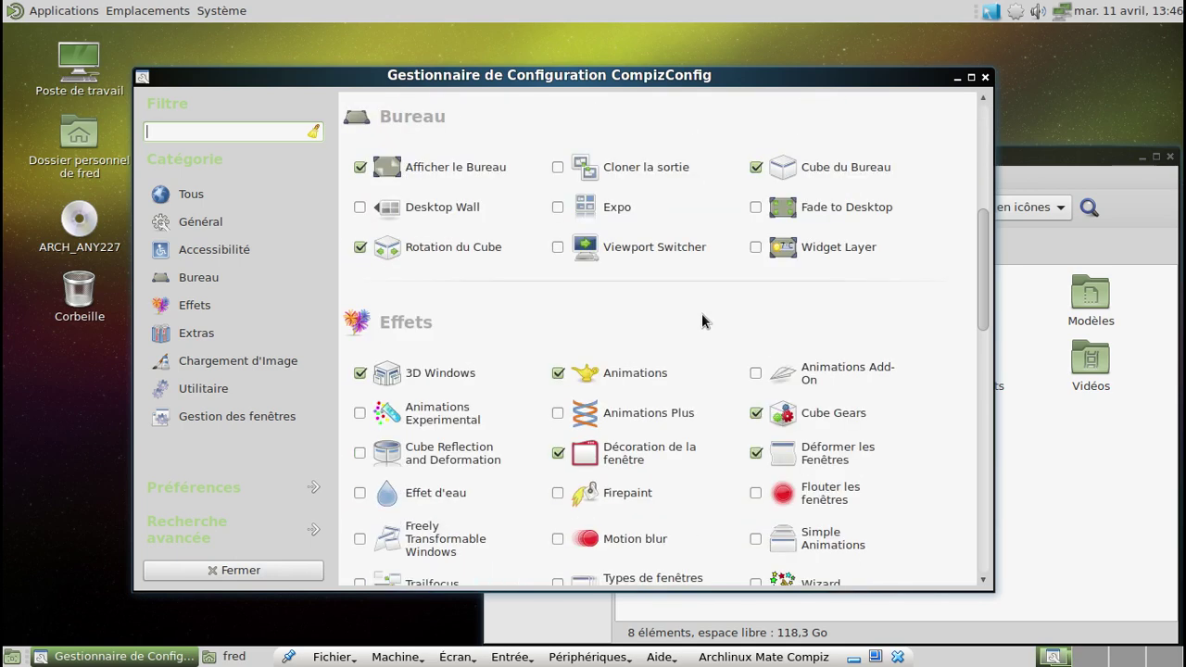
click(857, 422)
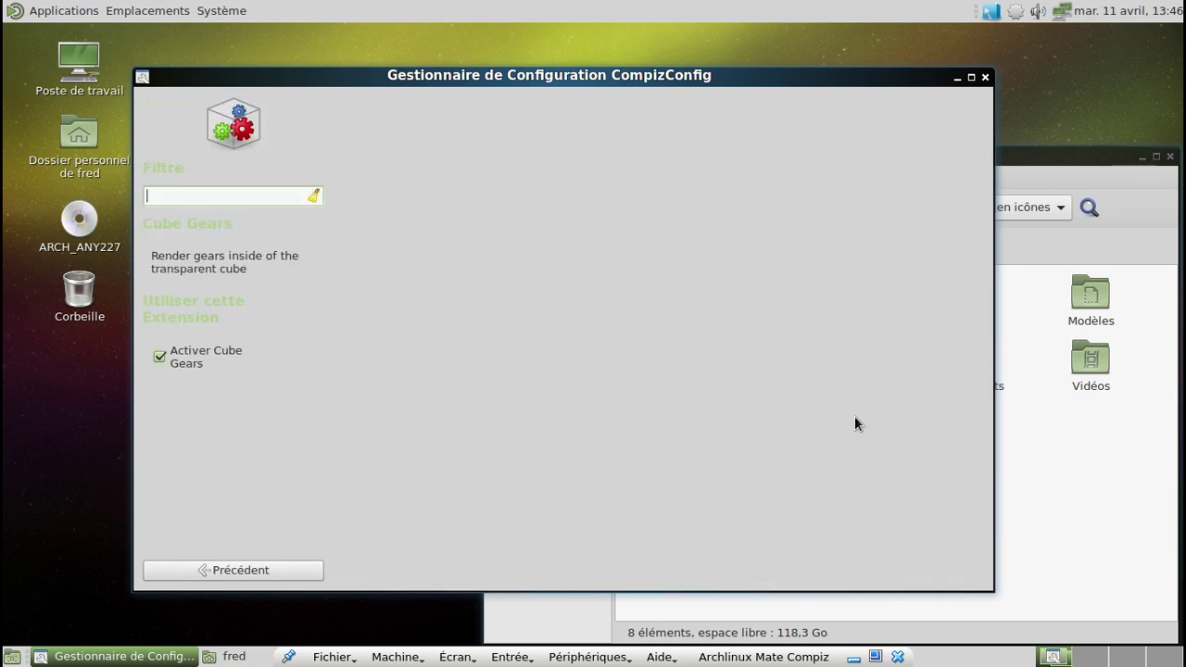
click(287, 570)
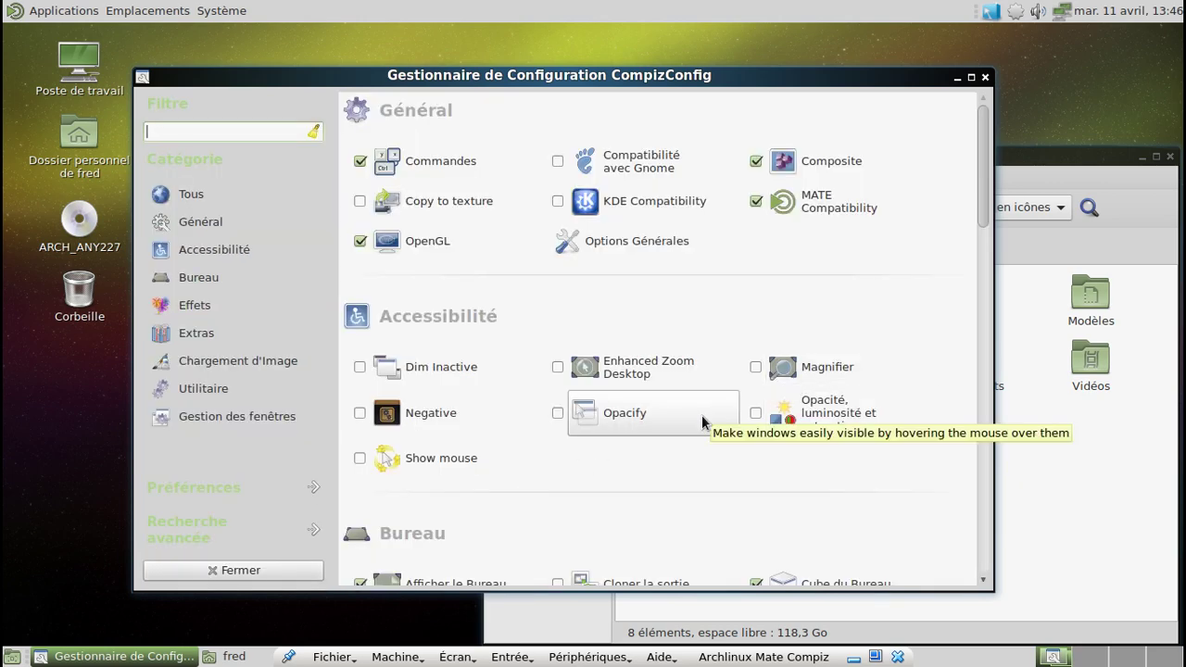
Step: In Annoter, draw a green annotation and clear it with Alt+Super+K, then close CCSM and move fred up-left
scroll(703, 422, down, 8)
scroll(702, 423, down, 4)
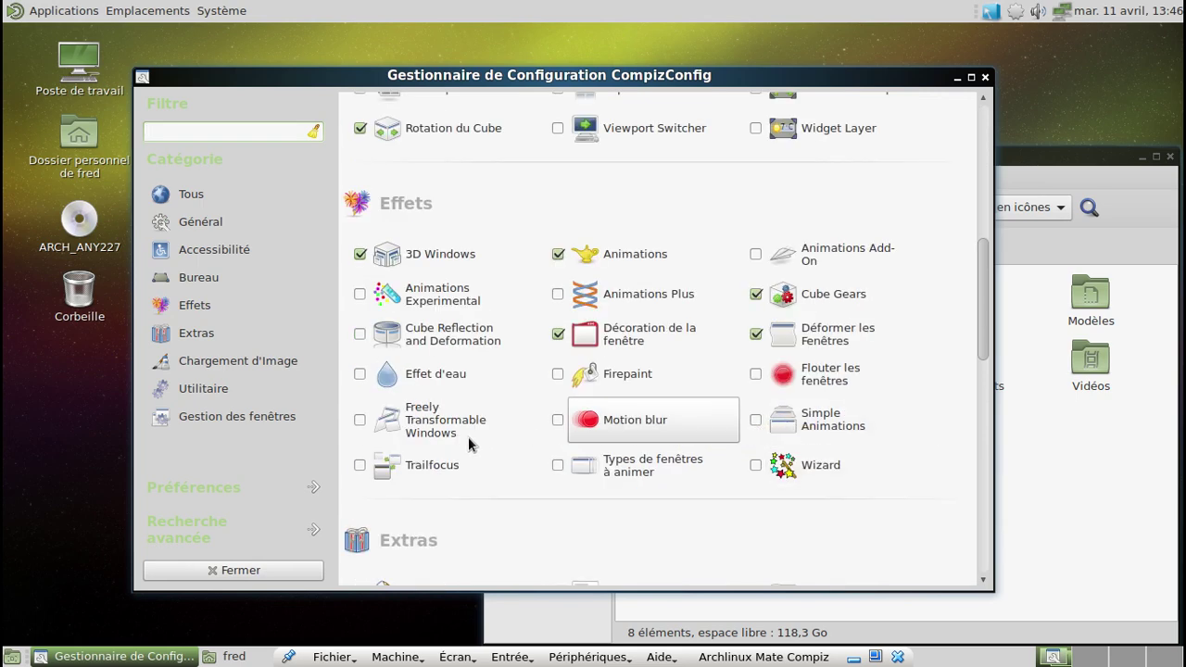
scroll(664, 421, down, 1)
scroll(663, 422, down, 3)
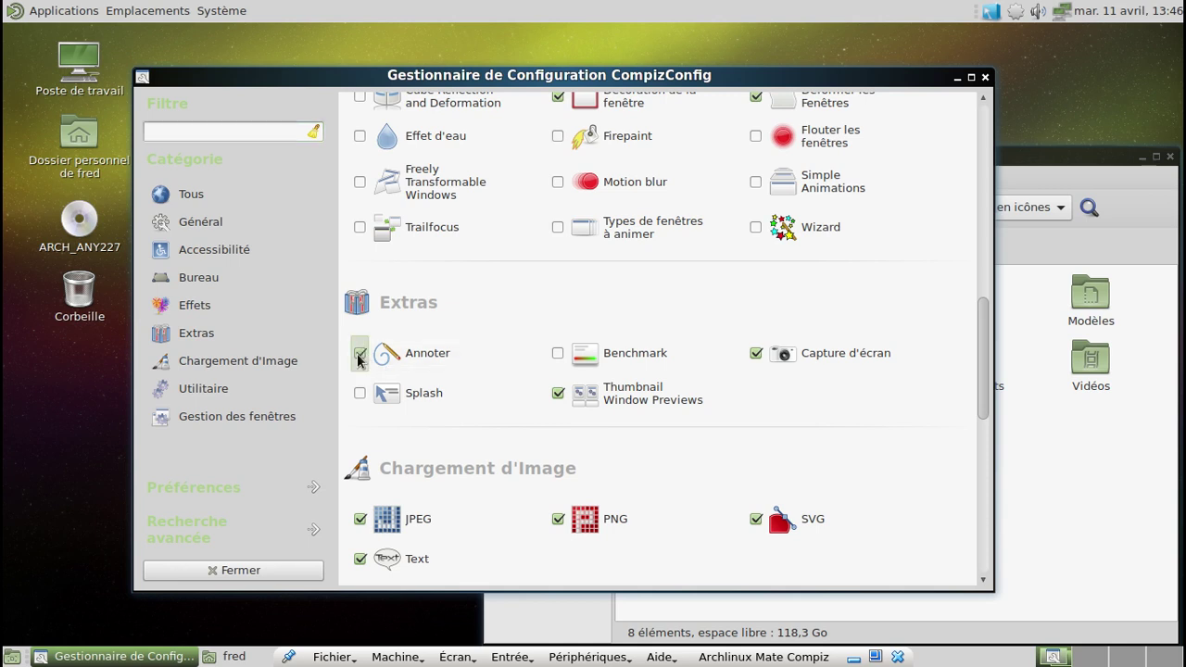
click(450, 353)
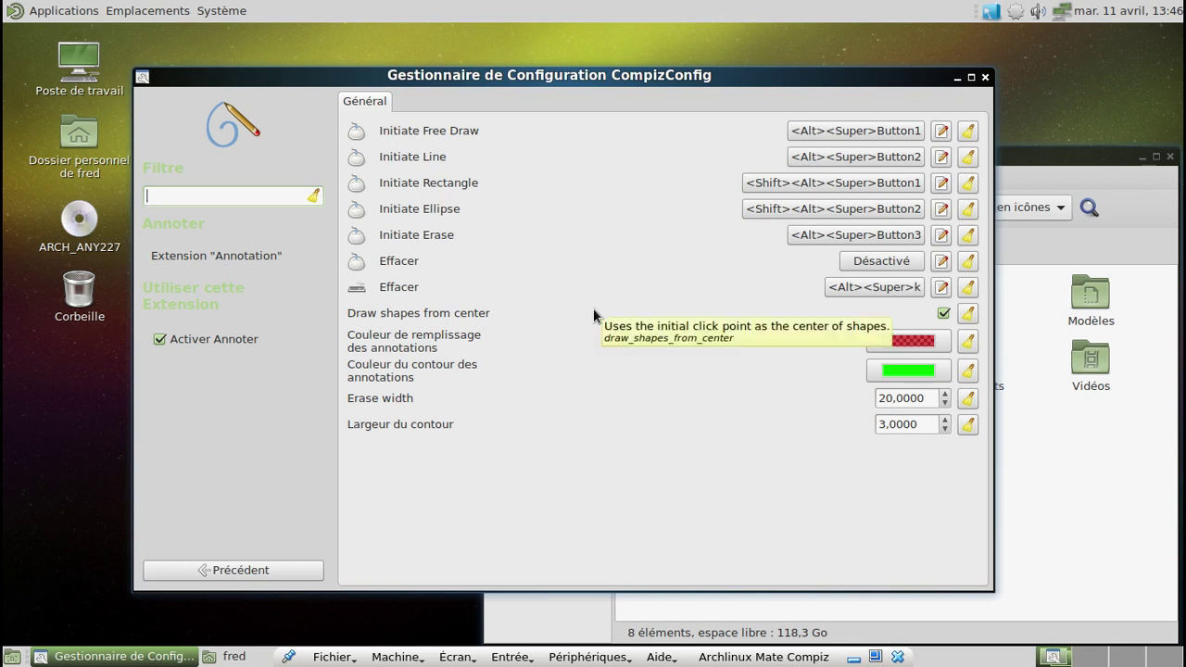
mouse_move(406, 43)
mouse_down()
mouse_move(484, 65)
mouse_move(497, 122)
mouse_move(851, 86)
mouse_move(482, 234)
mouse_move(612, 234)
mouse_up()
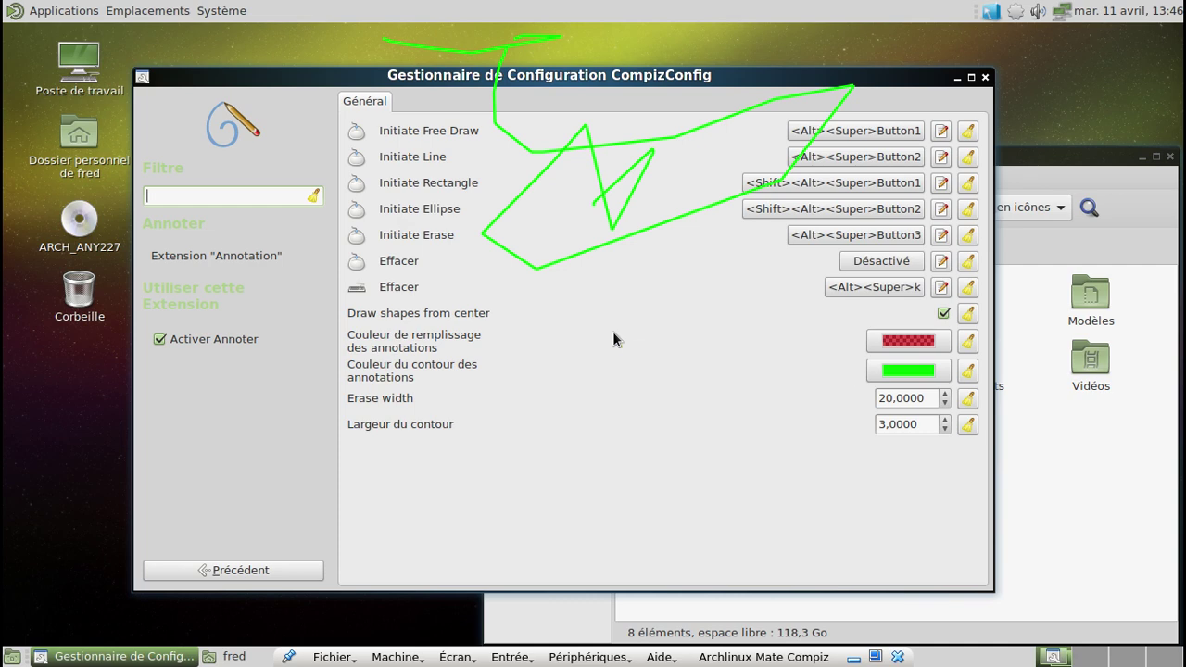
key(alt+super+k)
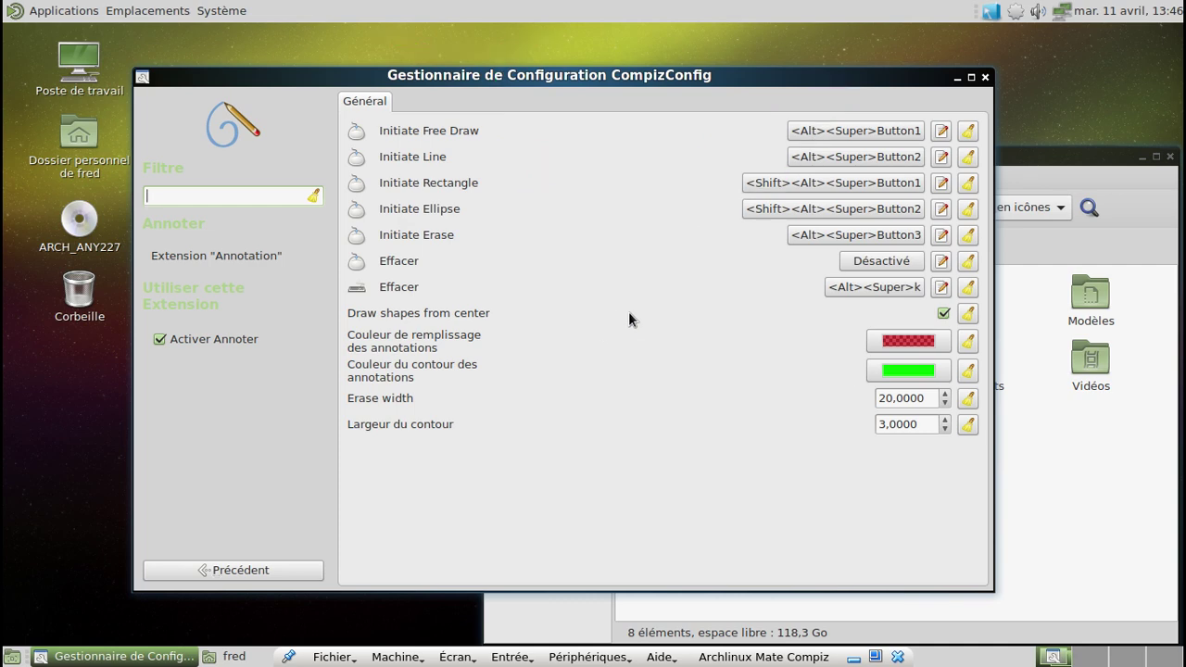
click(985, 77)
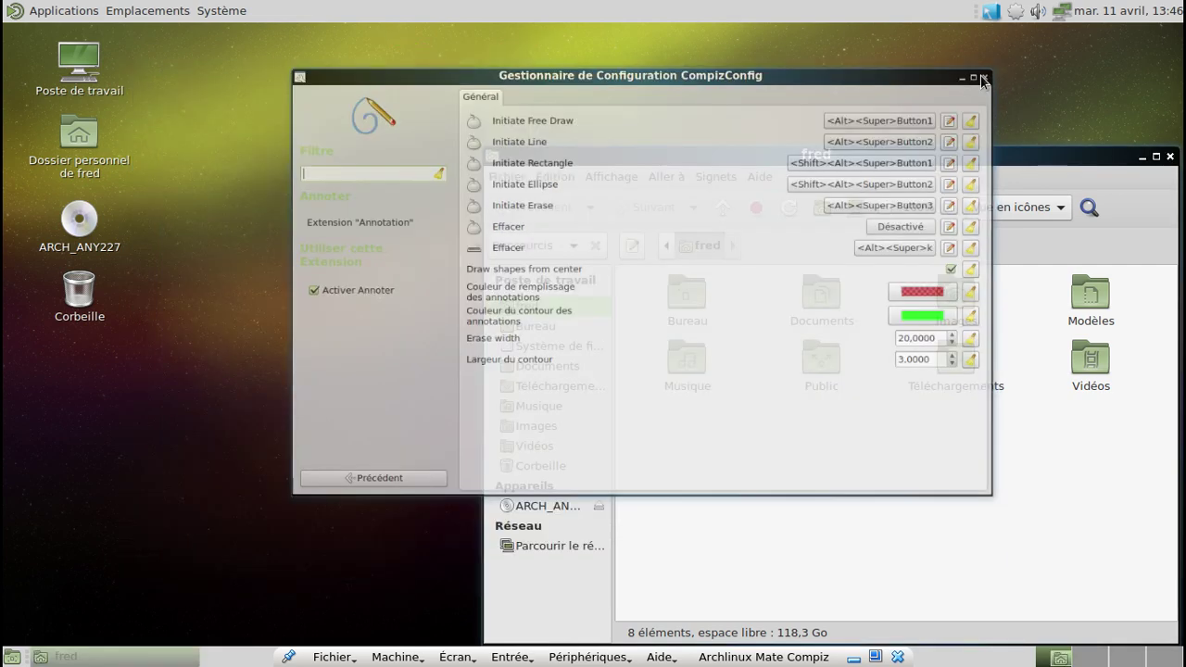
drag(1053, 164, 743, 92)
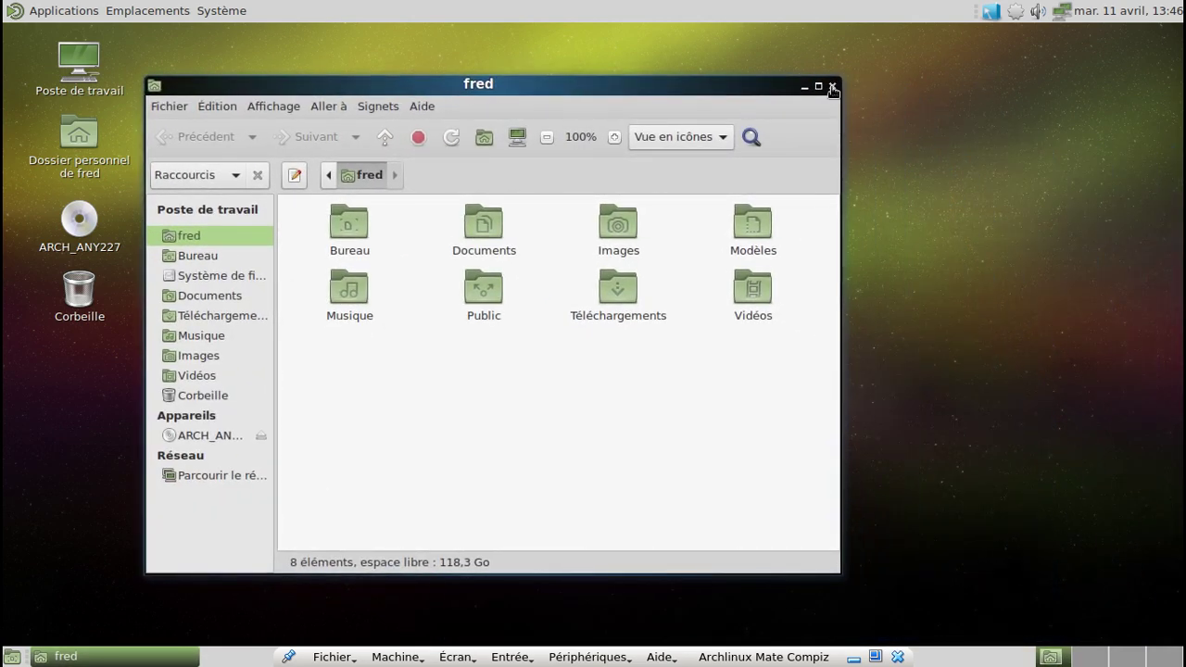
Step: Close the fred file manager window and shut down the guest via Système > Éteindre
click(832, 85)
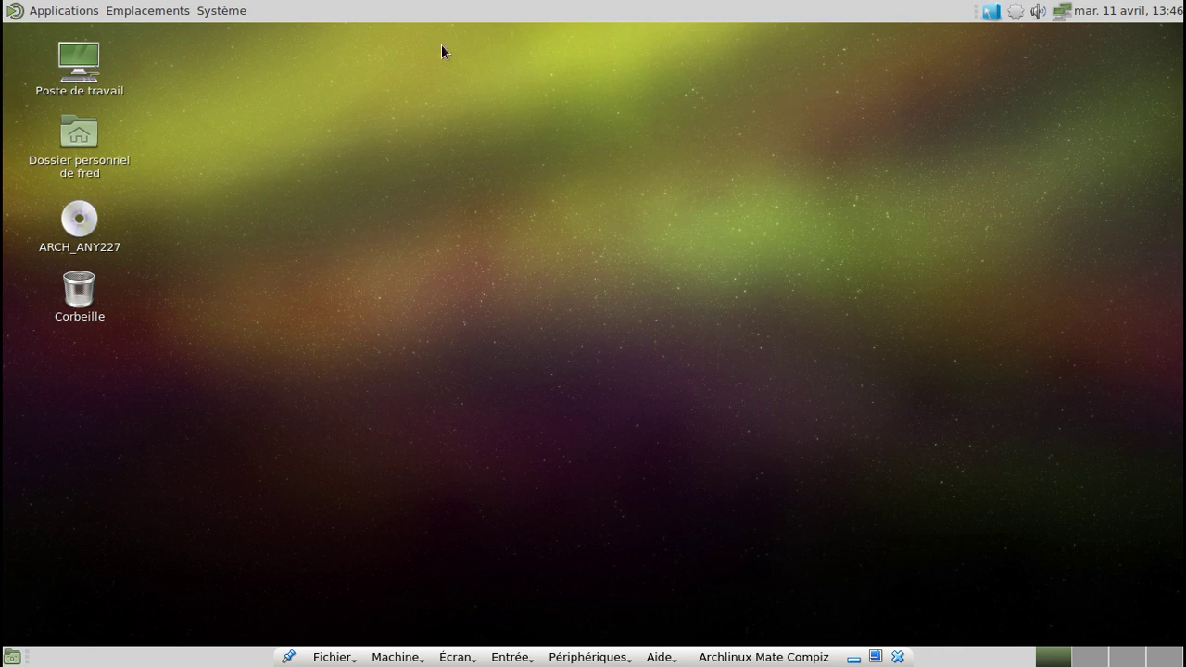
click(233, 9)
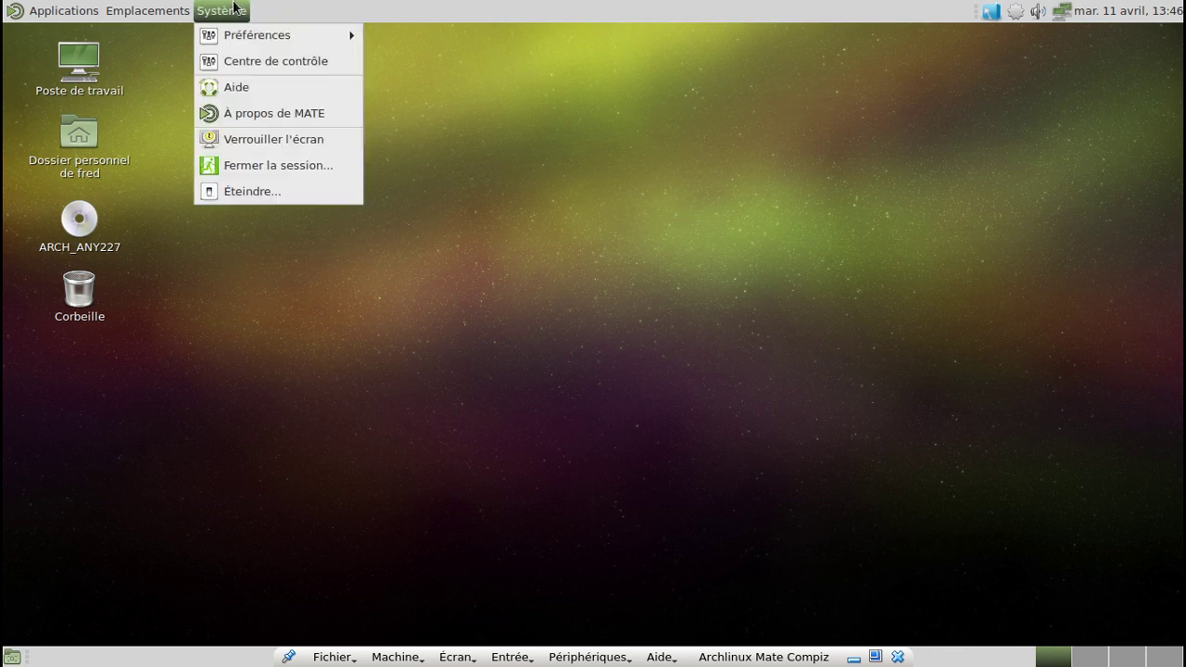
click(270, 191)
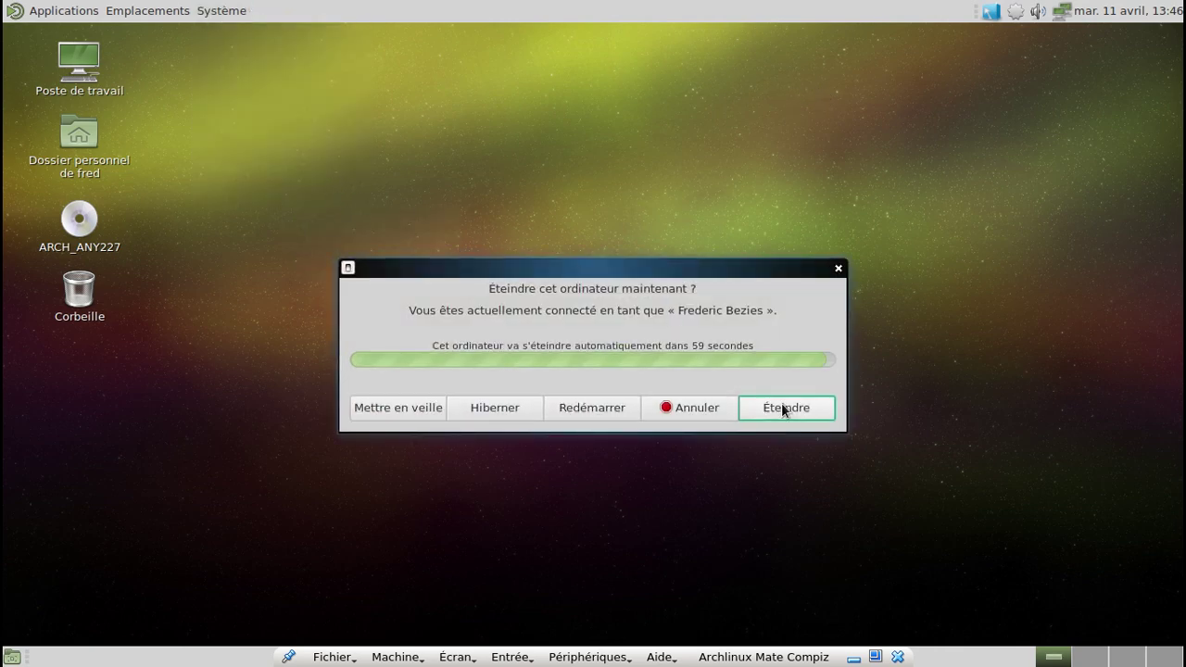
key(Return)
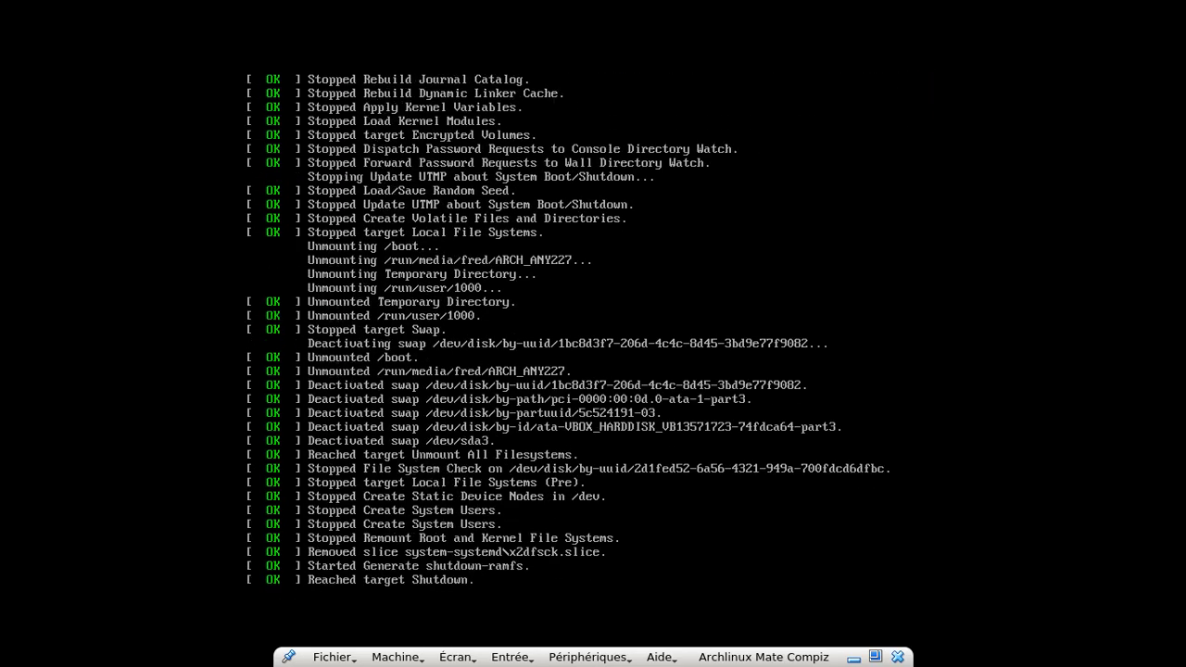